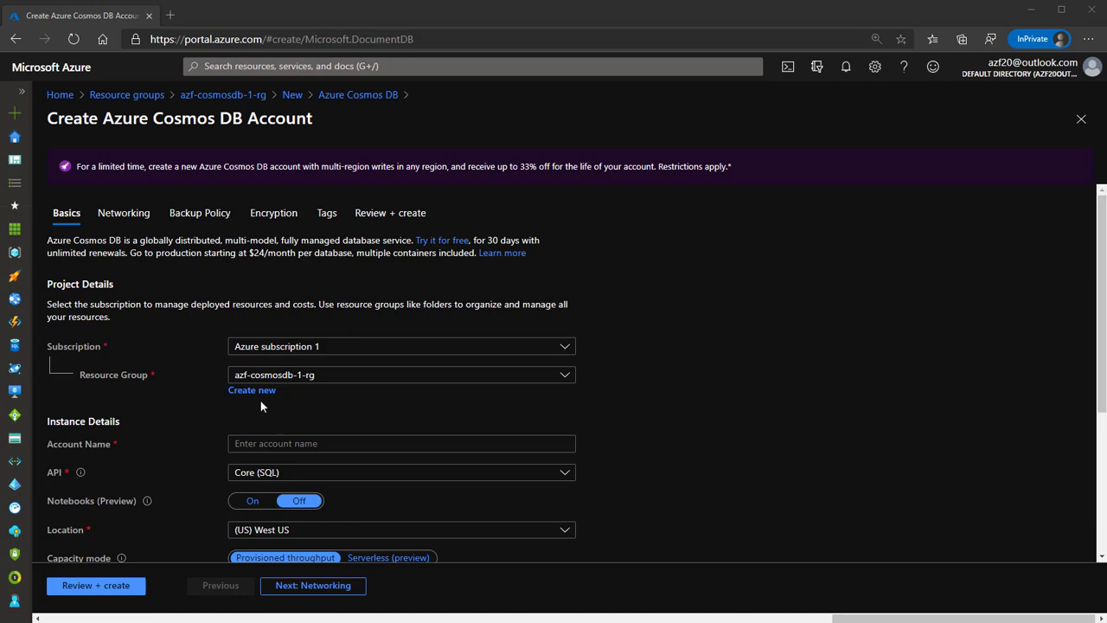
Place the cursor in the empty Account Name field of the Cosmos DB account form.
{"action": "left_click", "coordinate": [275, 443]}
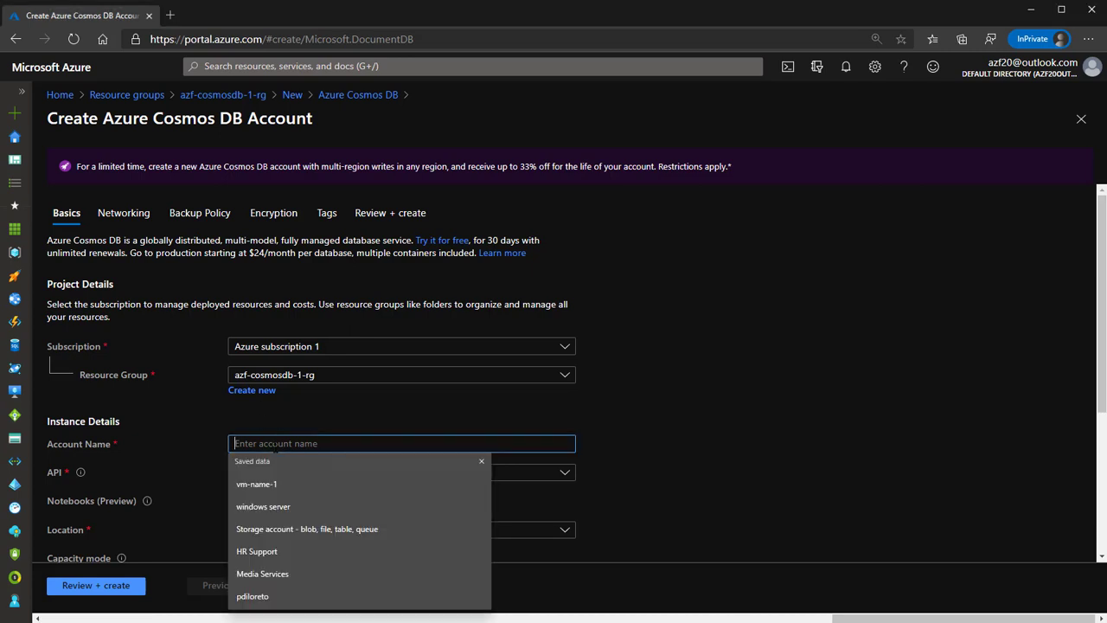
Enter azf-cosmosdb-1 as the account name, replacing the unavailable cosmosdb1.
{"action": "type", "text": "azf-"}
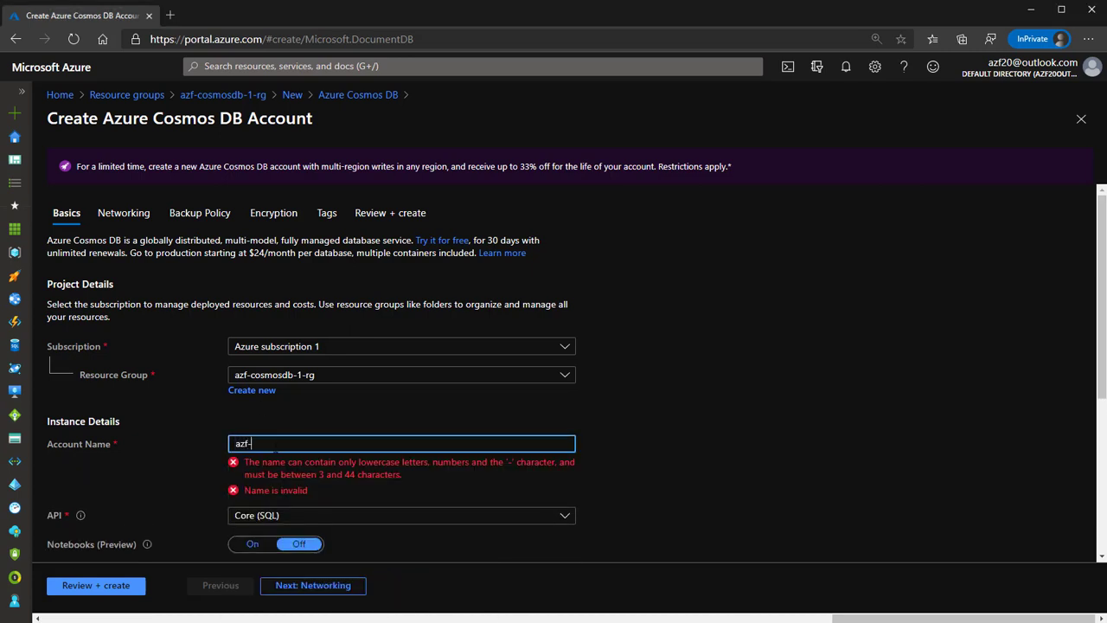
{"action": "type", "text": "cosmos"}
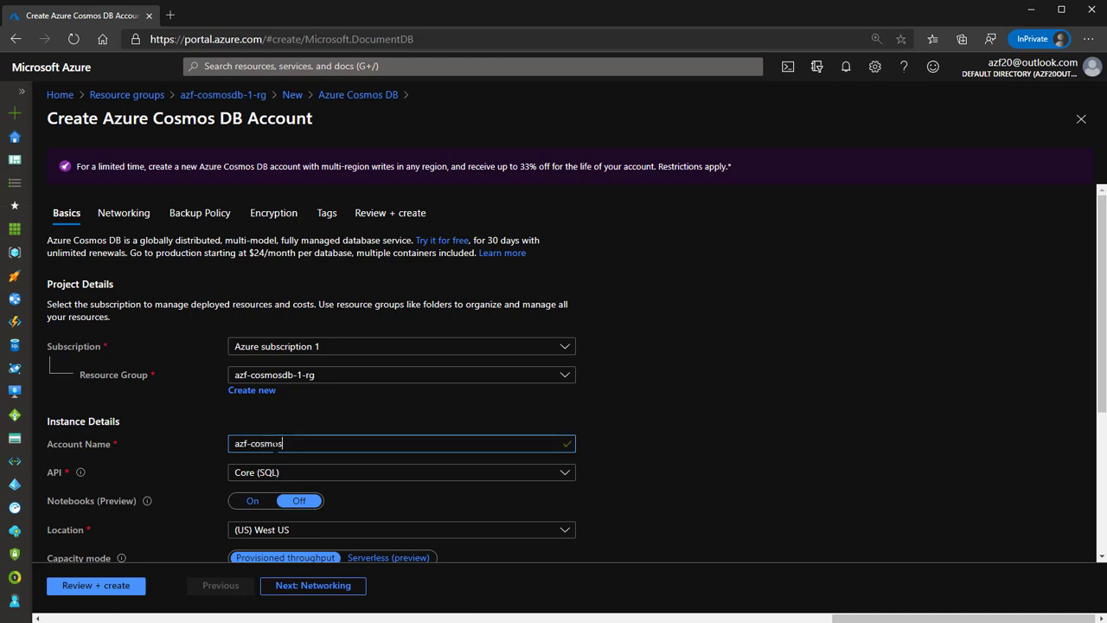
{"action": "type", "text": "db-1"}
{"action": "key", "text": "ctrl+a"}
{"action": "key", "text": "ctrl+c"}
{"action": "key", "text": "BackSpace"}
{"action": "type", "text": "cosmos"}
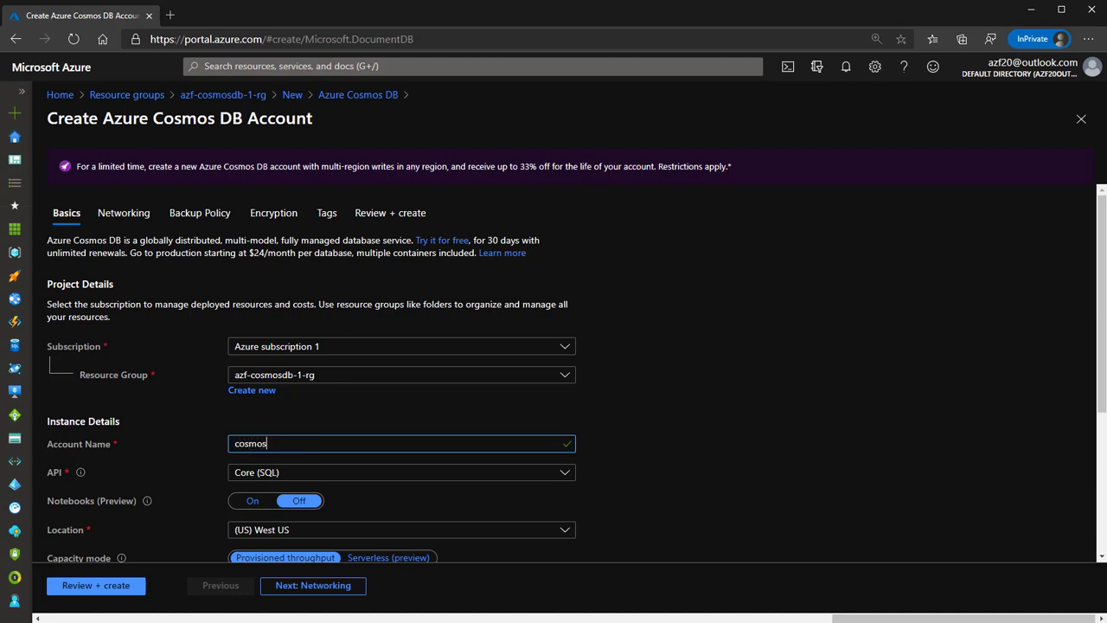
{"action": "type", "text": "db"}
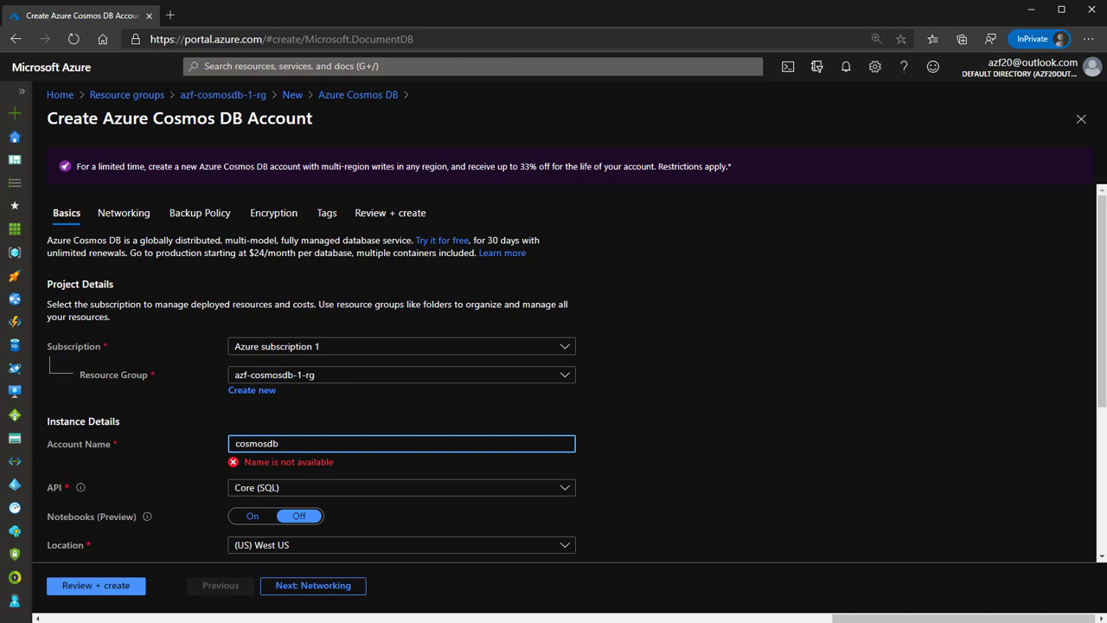
{"action": "type", "text": "1"}
{"action": "left_click_drag", "start_coordinate": [566, 443], "coordinate": [182, 439]}
{"action": "key", "text": "ctrl+v"}
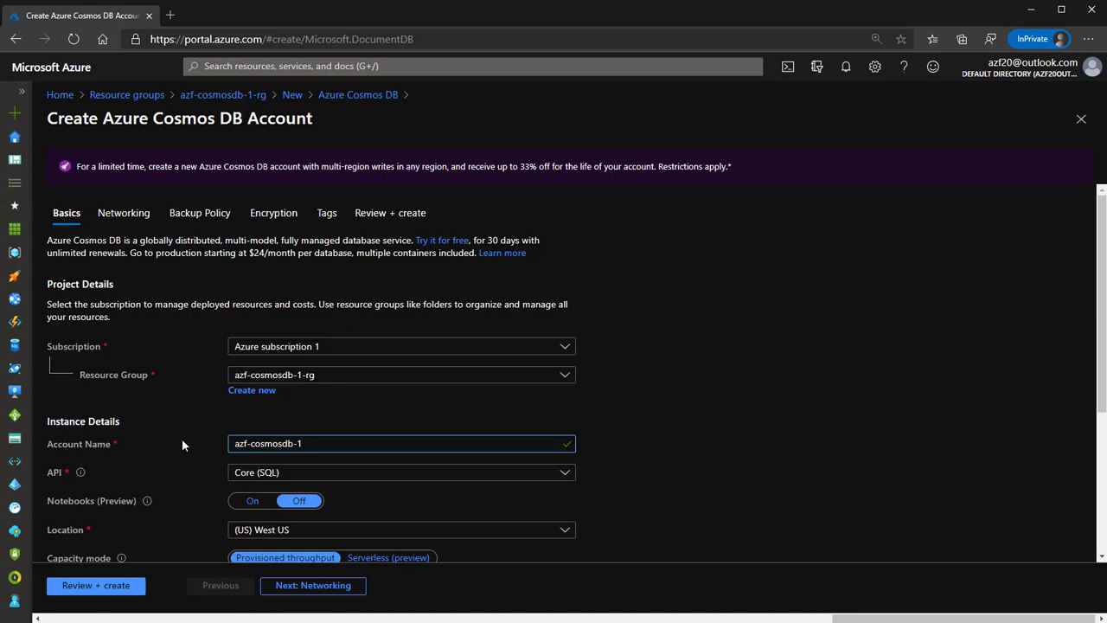
Keep the Core (SQL) API, set location to (US) East US, and choose Serverless capacity mode.
{"action": "left_click", "coordinate": [292, 481]}
{"action": "left_click", "coordinate": [292, 481]}
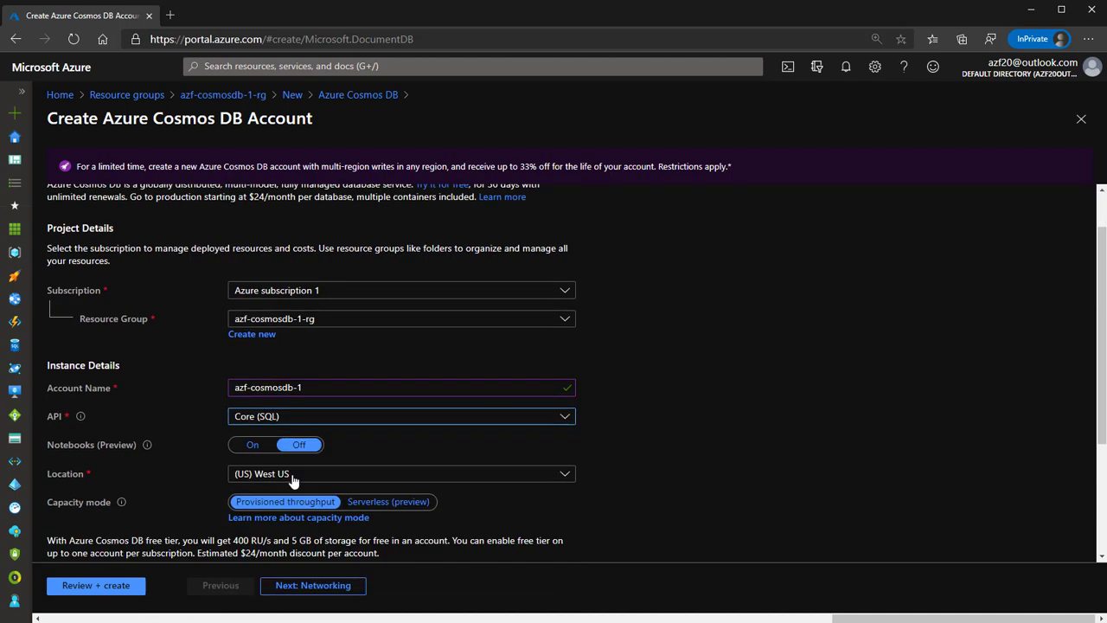
{"action": "scroll", "coordinate": [485, 350], "scroll_direction": "down", "scroll_amount": 2}
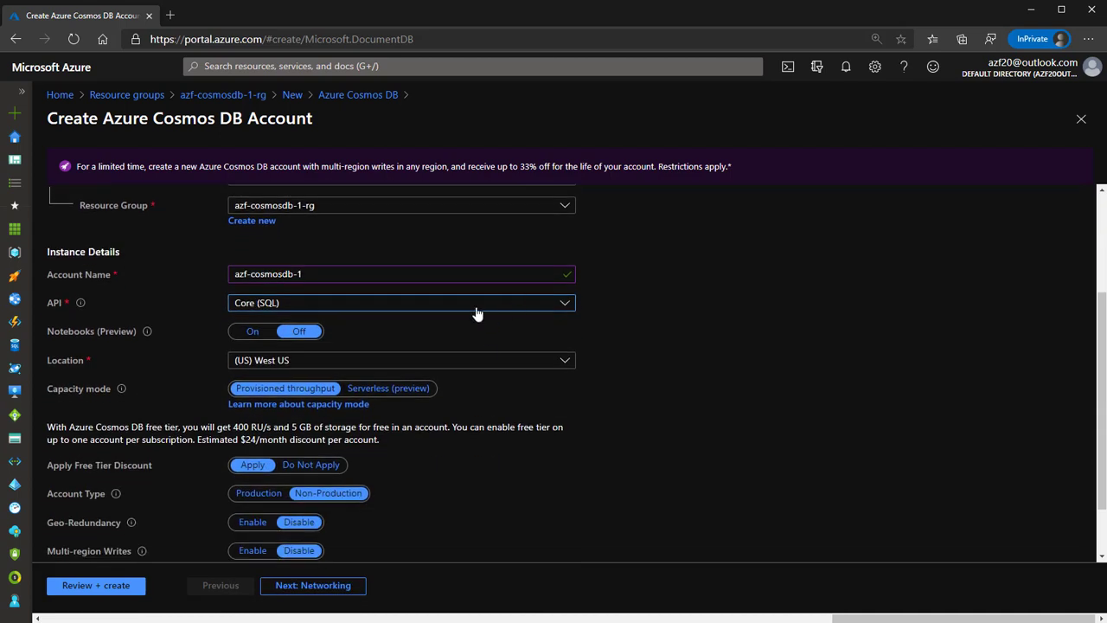
{"action": "left_click", "coordinate": [476, 313]}
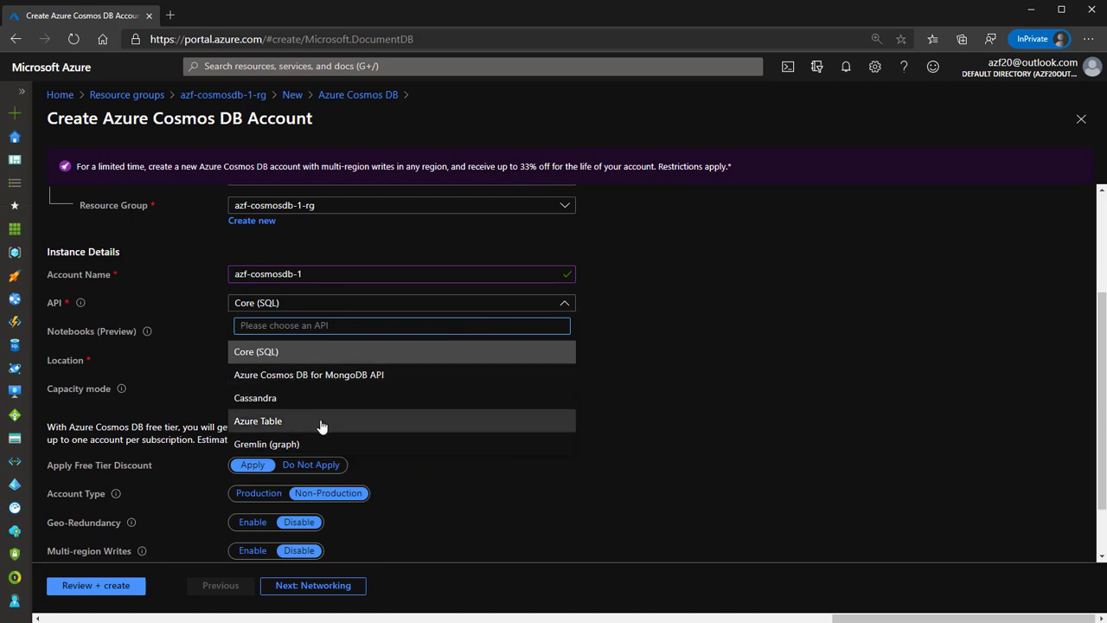
{"action": "left_click", "coordinate": [309, 353]}
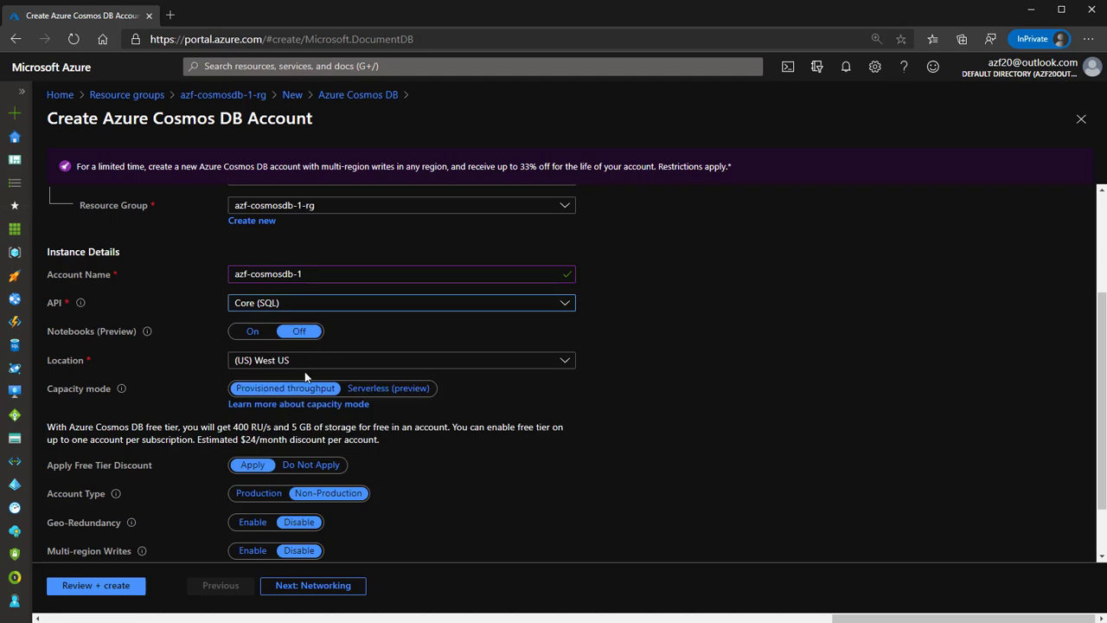
{"action": "left_click", "coordinate": [285, 359]}
{"action": "type", "text": "east"}
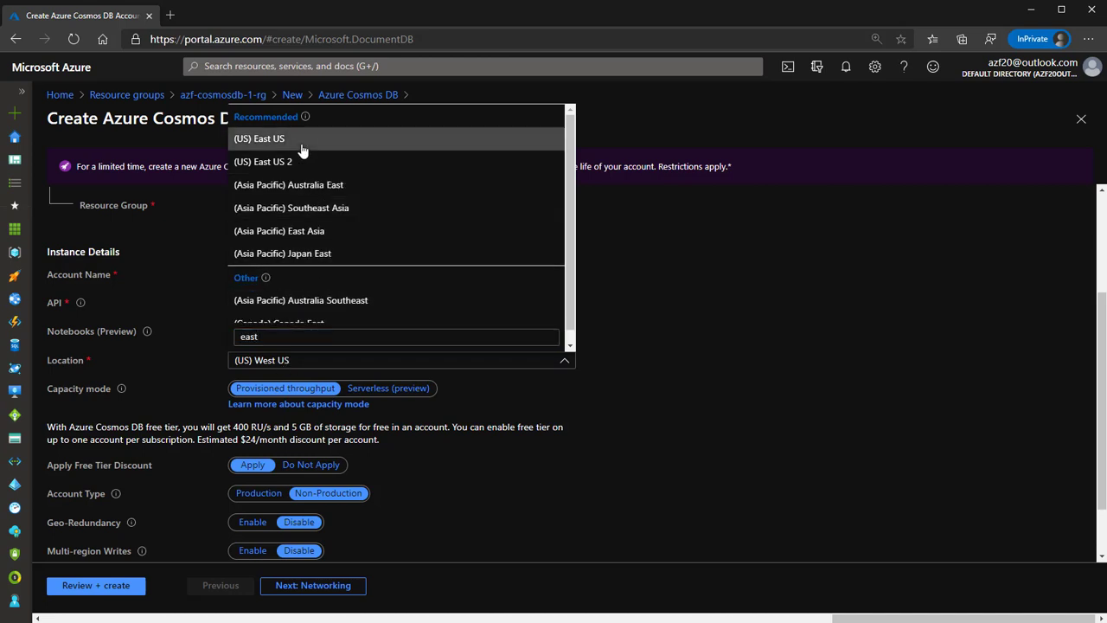
{"action": "left_click", "coordinate": [299, 141]}
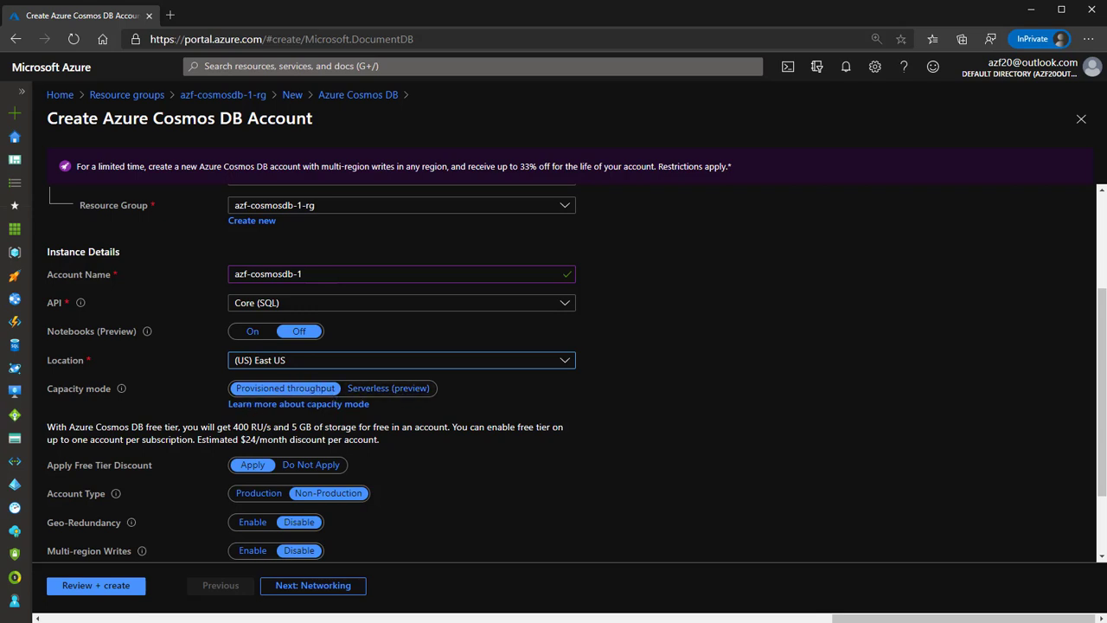
{"action": "left_click", "coordinate": [388, 388]}
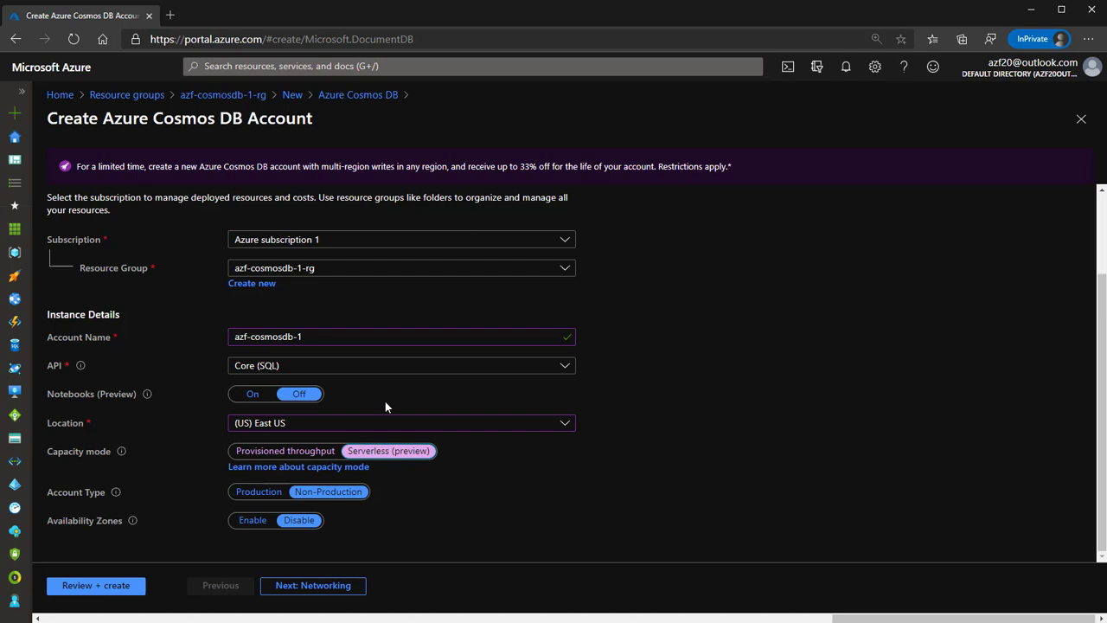
Switch capacity back to provisioned throughput with free tier and compare Production and Non-Production account types.
{"action": "left_click", "coordinate": [301, 452]}
{"action": "scroll", "coordinate": [343, 465], "scroll_direction": "down", "scroll_amount": 2}
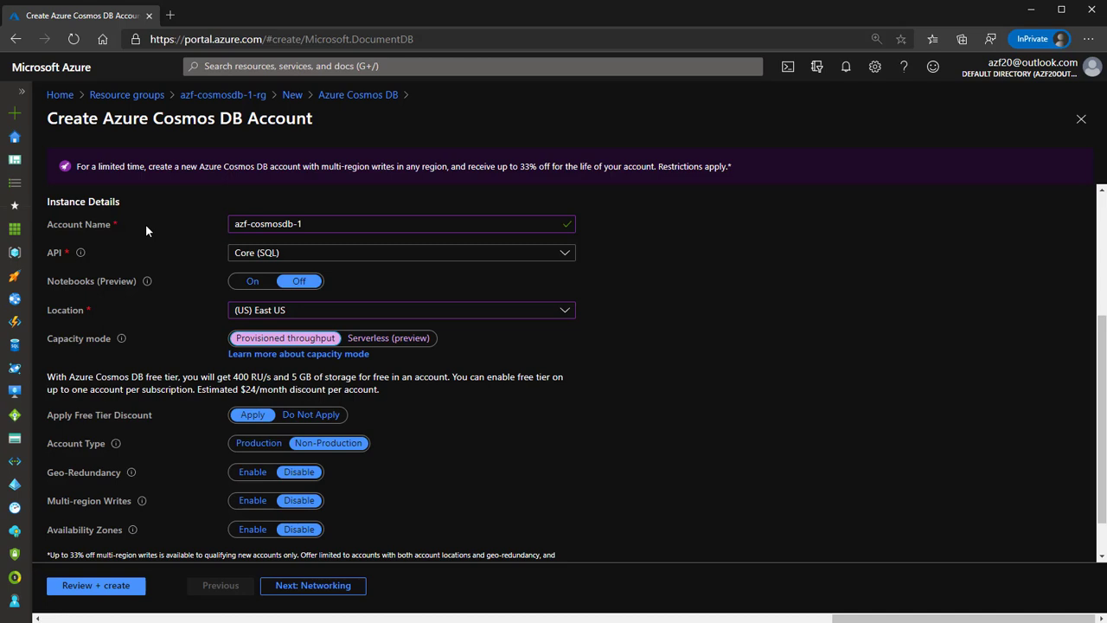
{"action": "left_click", "coordinate": [266, 446]}
{"action": "left_click", "coordinate": [327, 443]}
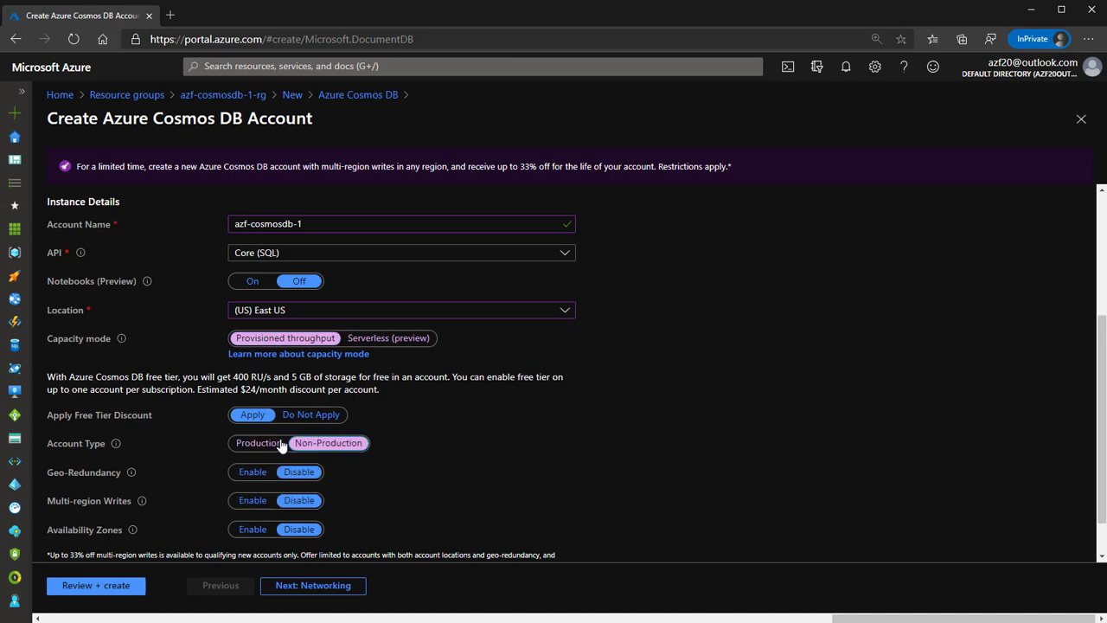
{"action": "left_click", "coordinate": [270, 444]}
{"action": "left_click", "coordinate": [327, 442]}
{"action": "left_click", "coordinate": [259, 443]}
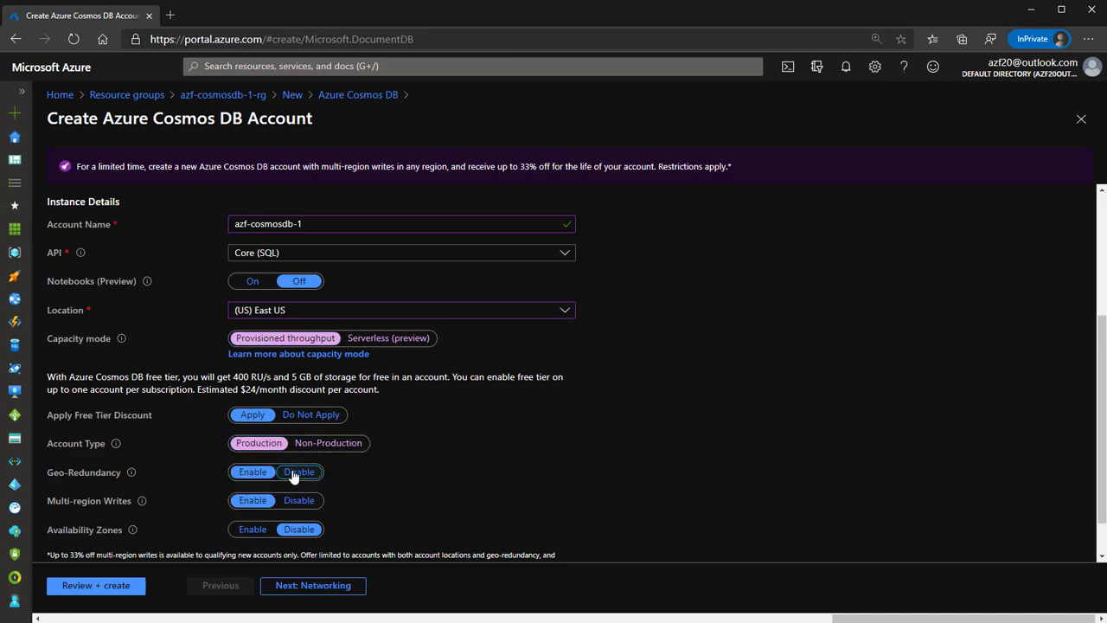
Disable geo-redundancy and multi-region writes, set Non-Production account type, and continue to Networking.
{"action": "left_click", "coordinate": [298, 471]}
{"action": "left_click", "coordinate": [299, 500]}
{"action": "left_click", "coordinate": [327, 443]}
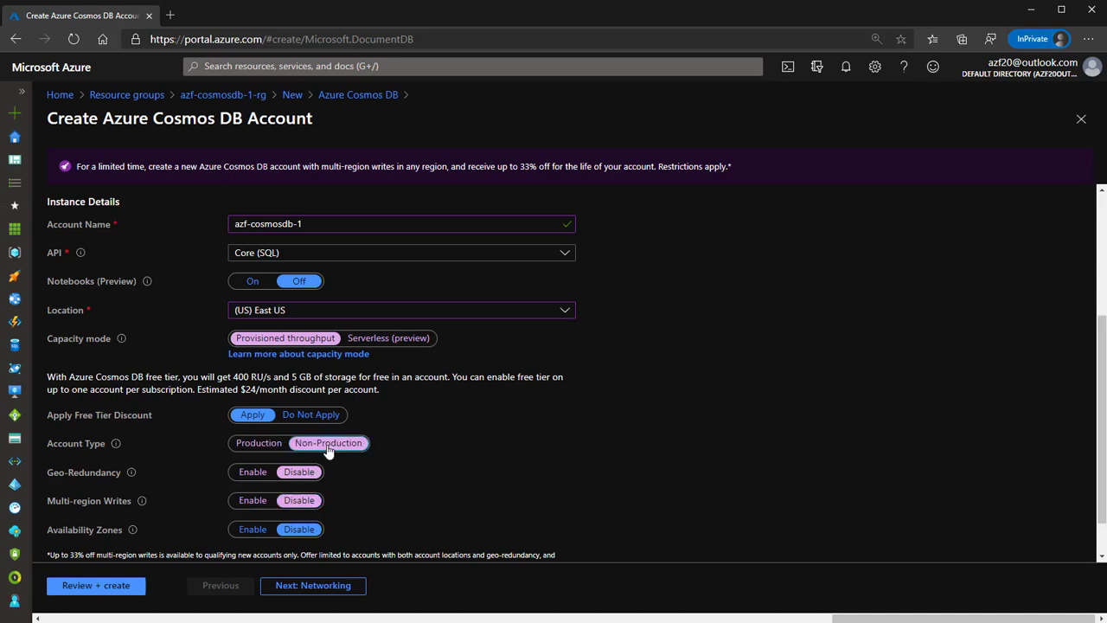
{"action": "scroll", "coordinate": [471, 525], "scroll_direction": "down", "scroll_amount": 1}
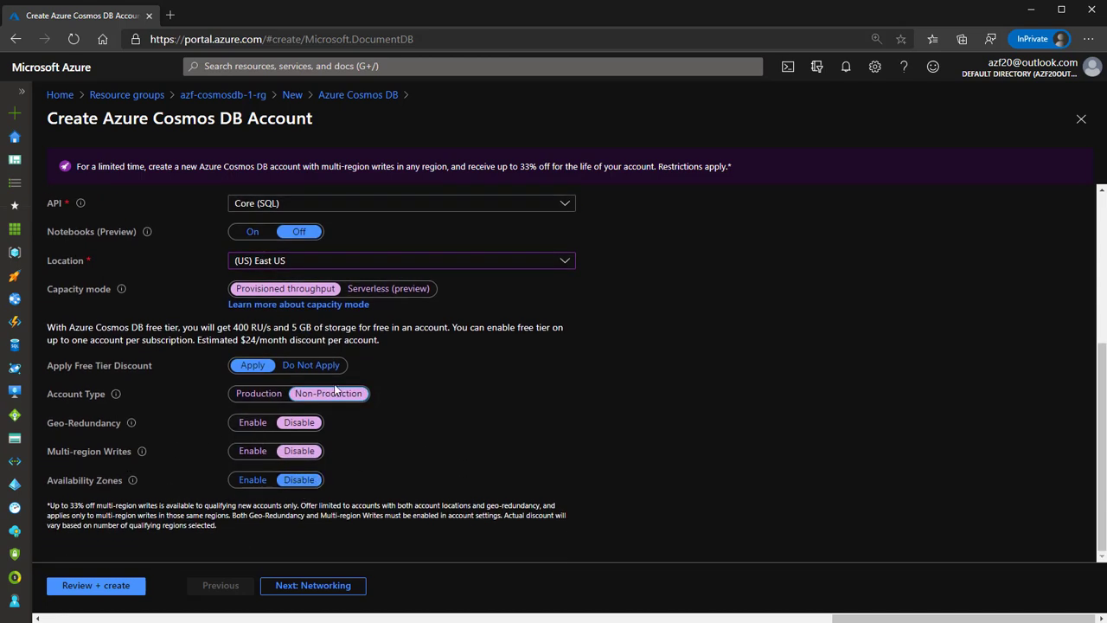
{"action": "left_click", "coordinate": [318, 588]}
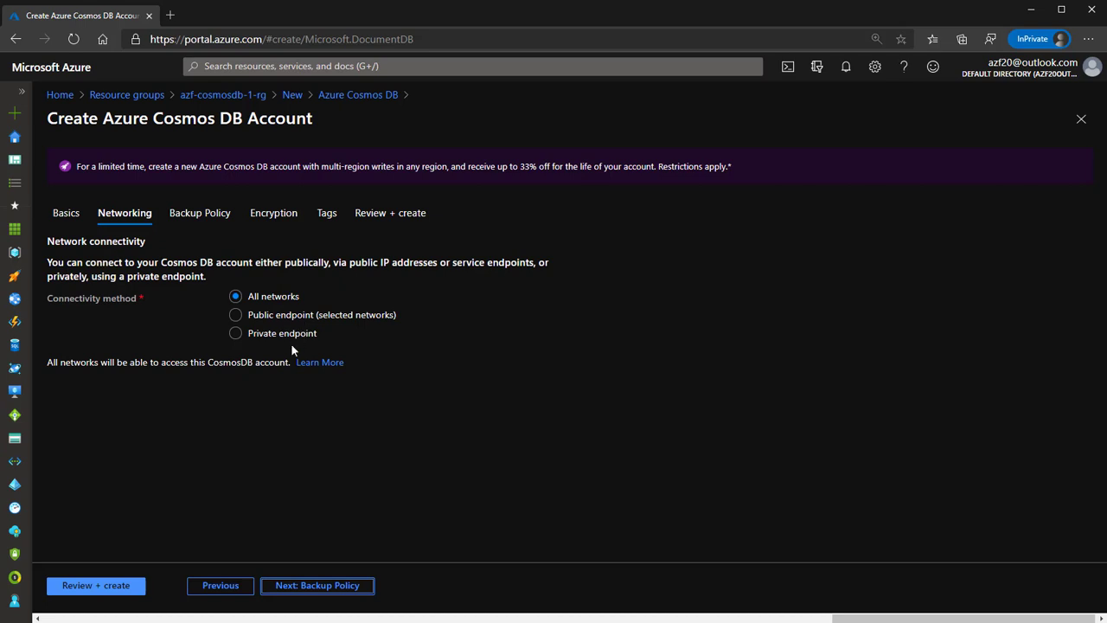
Accept the default backup policy (240-minute interval, 8-hour retention) and default encryption settings.
{"action": "left_click", "coordinate": [336, 596]}
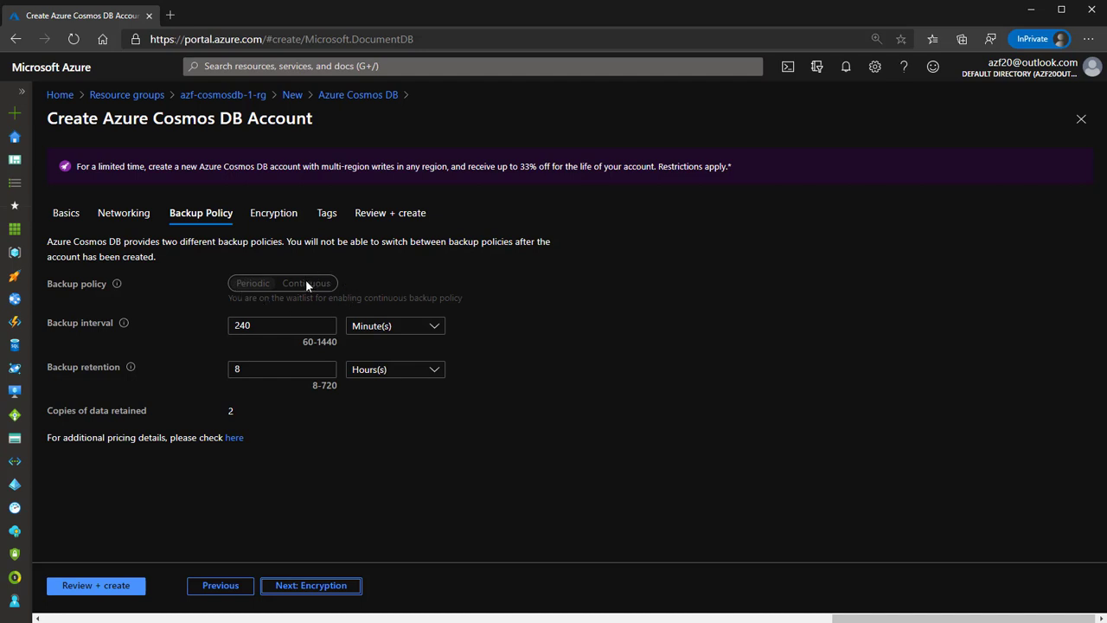
{"action": "left_click_drag", "start_coordinate": [252, 325], "coordinate": [229, 325]}
{"action": "key", "text": "Tab"}
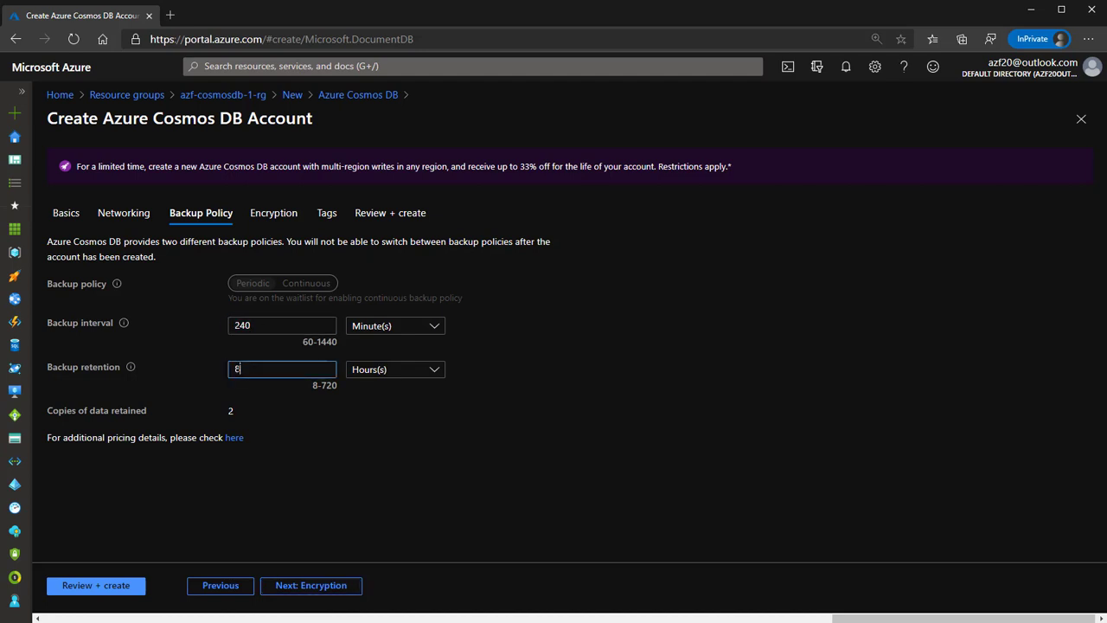
{"action": "left_click", "coordinate": [374, 521]}
{"action": "left_click", "coordinate": [330, 593]}
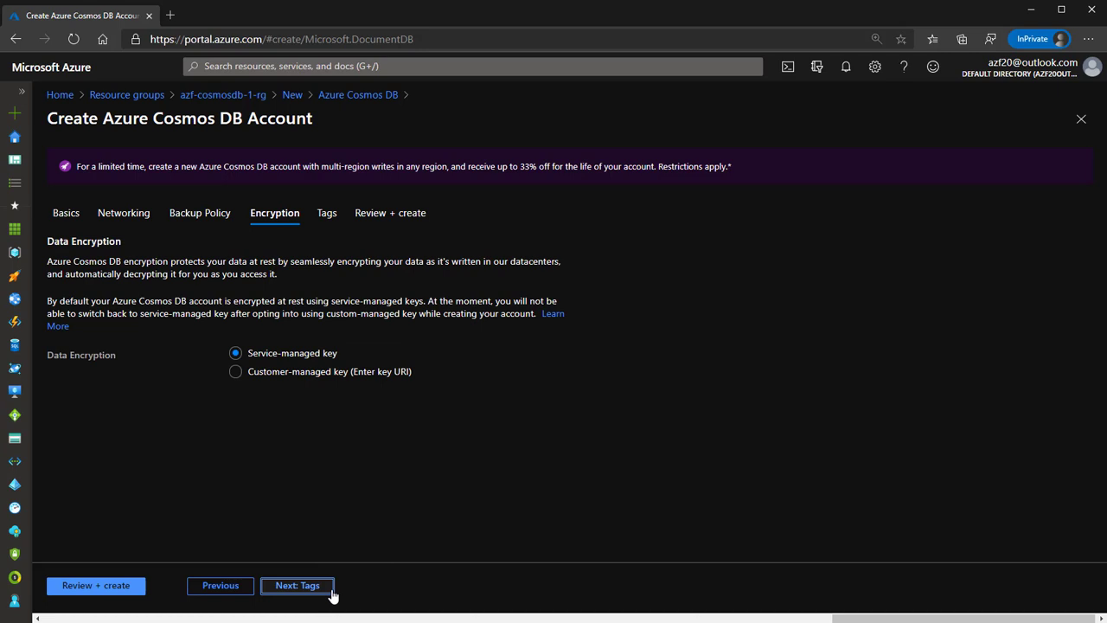
{"action": "left_click", "coordinate": [301, 594]}
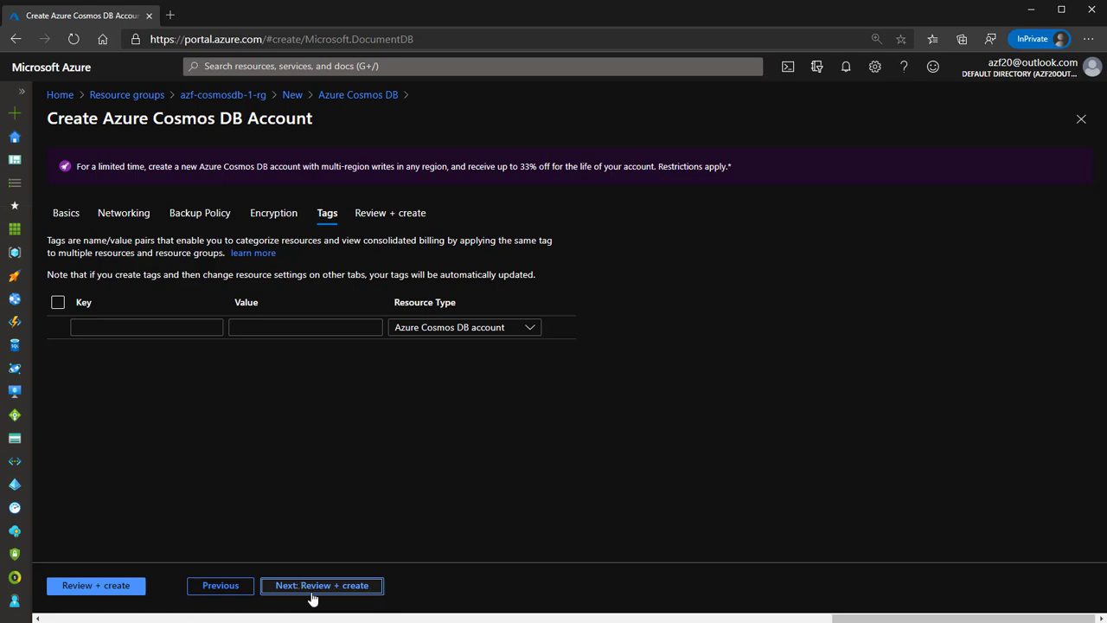
Review the validated settings and create the azf-cosmosdb-1 account.
{"action": "left_click", "coordinate": [315, 593]}
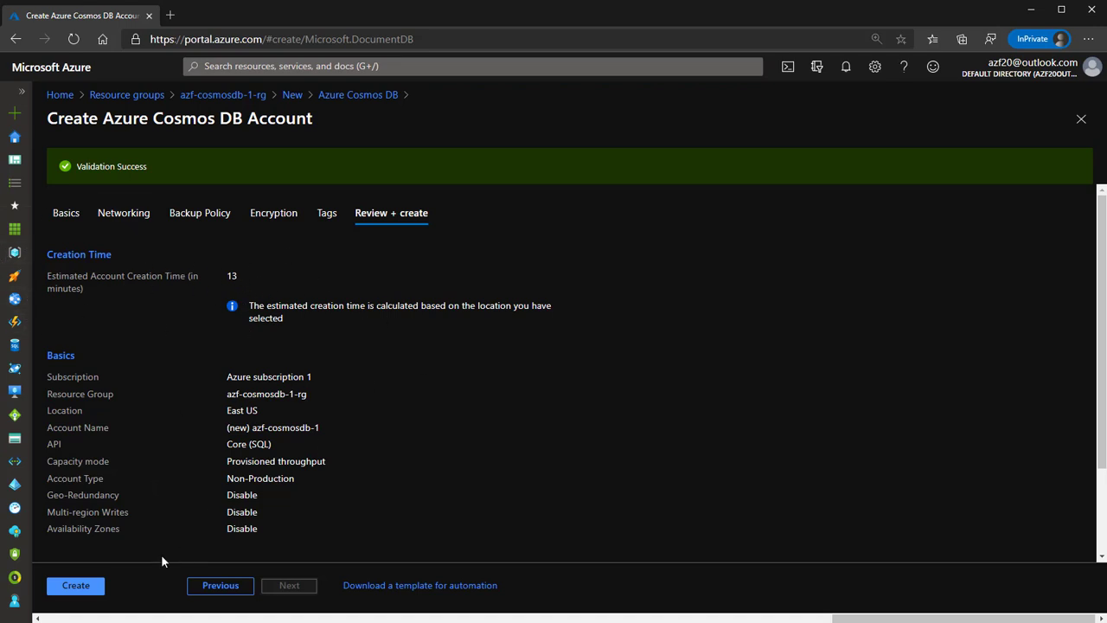
{"action": "left_click", "coordinate": [76, 585]}
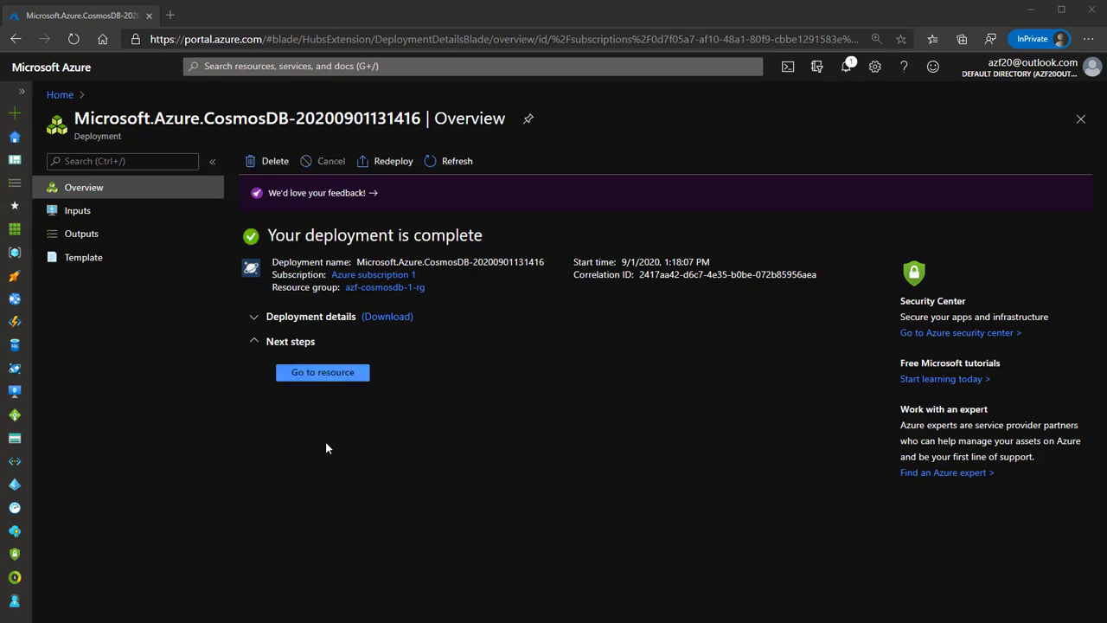
Open the azf-cosmosdb-1 account overview, select its URI, and go to Data Explorer.
{"action": "left_click", "coordinate": [329, 378]}
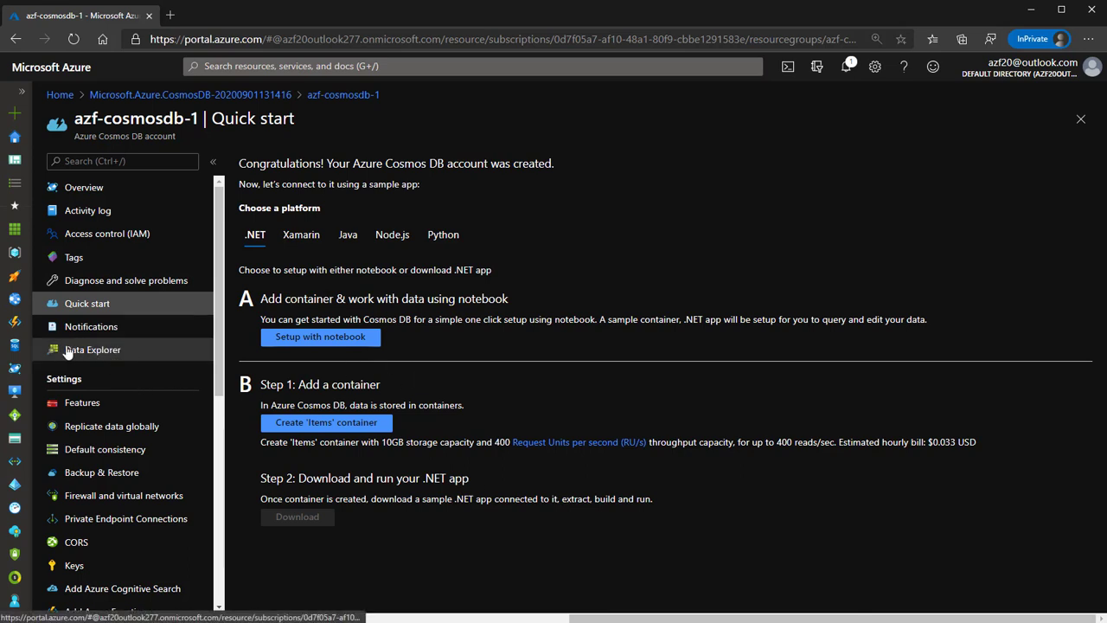
{"action": "left_click", "coordinate": [103, 190]}
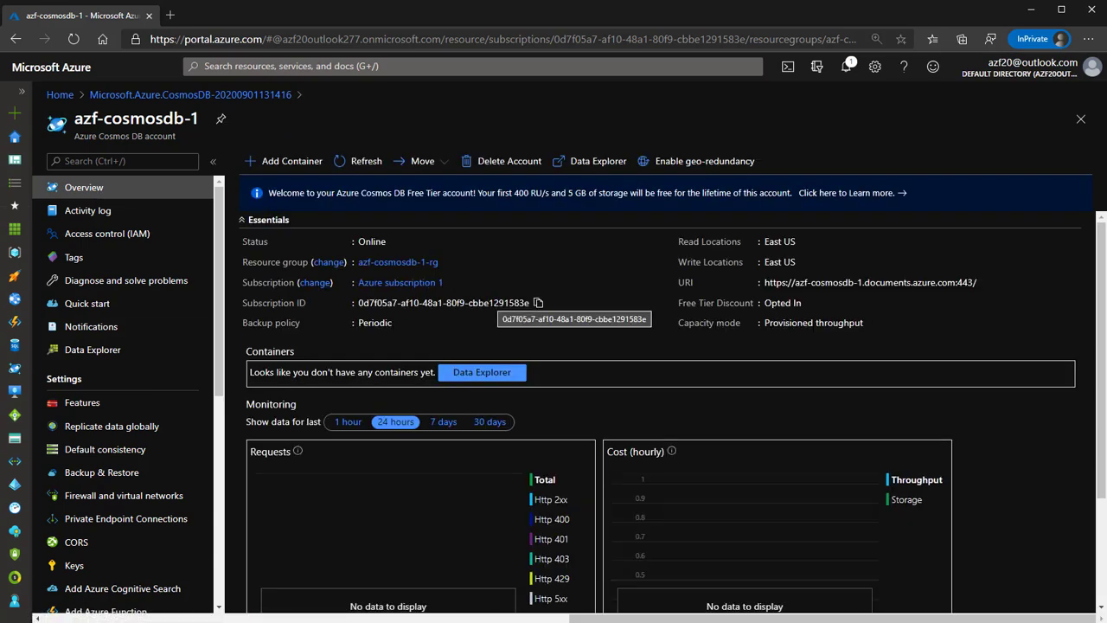
{"action": "scroll", "coordinate": [753, 495], "scroll_direction": "down", "scroll_amount": 3}
{"action": "scroll", "coordinate": [783, 476], "scroll_direction": "up", "scroll_amount": 3}
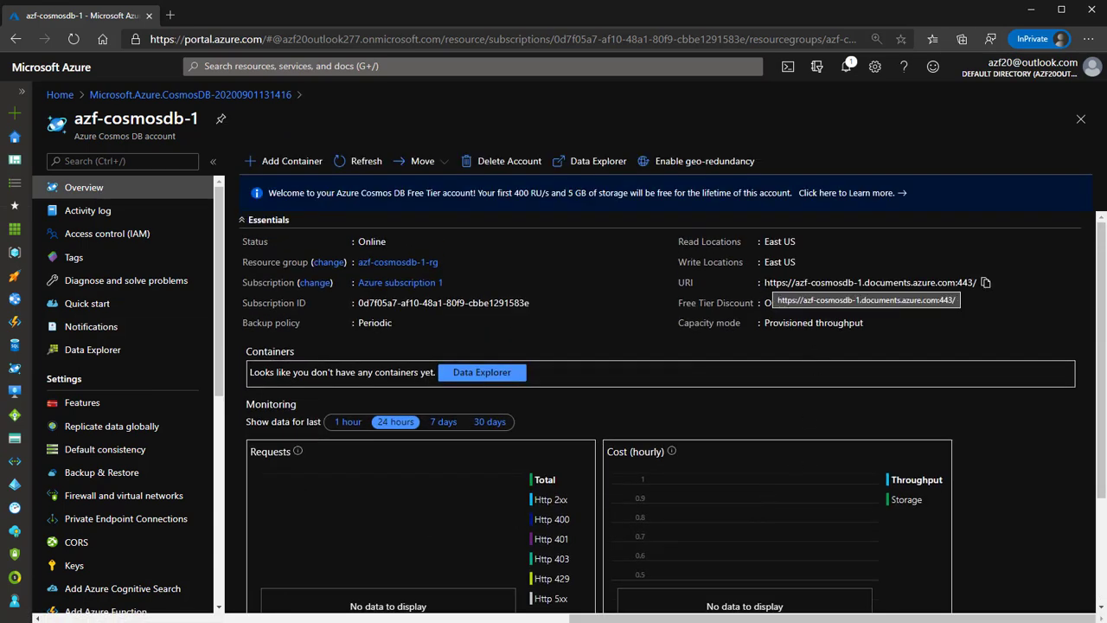
{"action": "left_click_drag", "start_coordinate": [763, 282], "coordinate": [978, 292]}
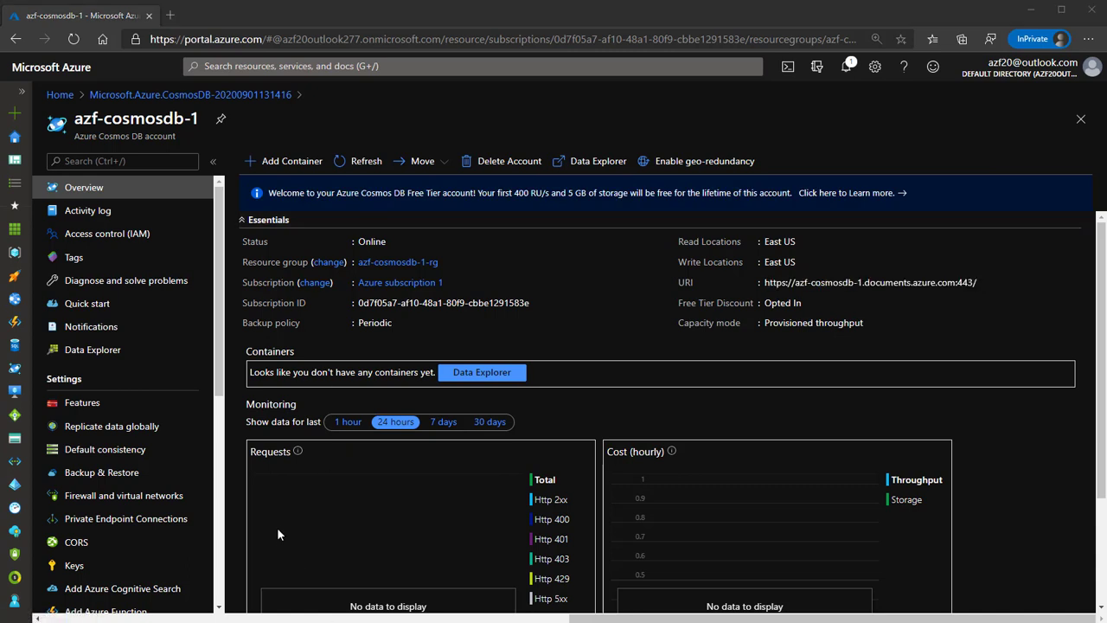
{"action": "scroll", "coordinate": [178, 484], "scroll_direction": "down", "scroll_amount": 1}
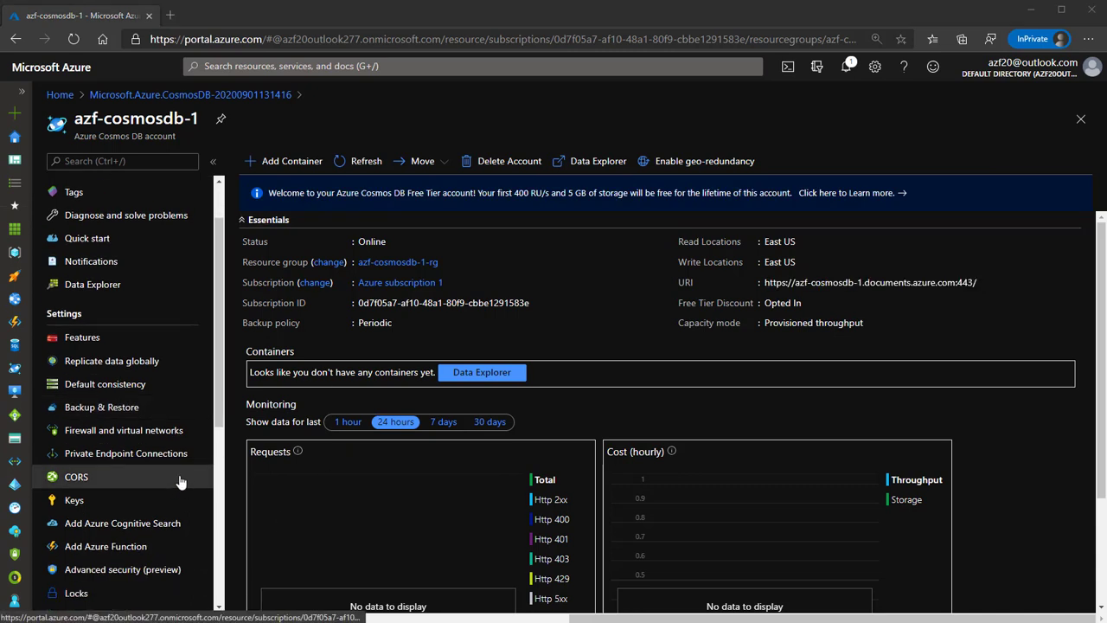
{"action": "scroll", "coordinate": [180, 481], "scroll_direction": "up", "scroll_amount": 1}
{"action": "left_click", "coordinate": [122, 360]}
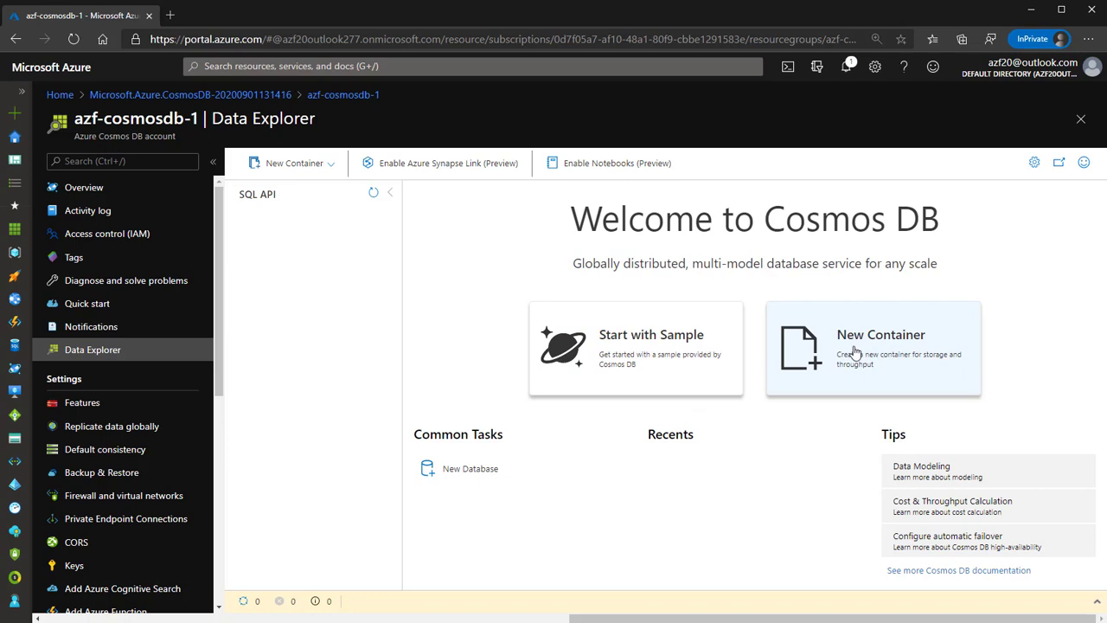
Look at the Add Container form, close it unused, then open the New Database form.
{"action": "left_click", "coordinate": [330, 164]}
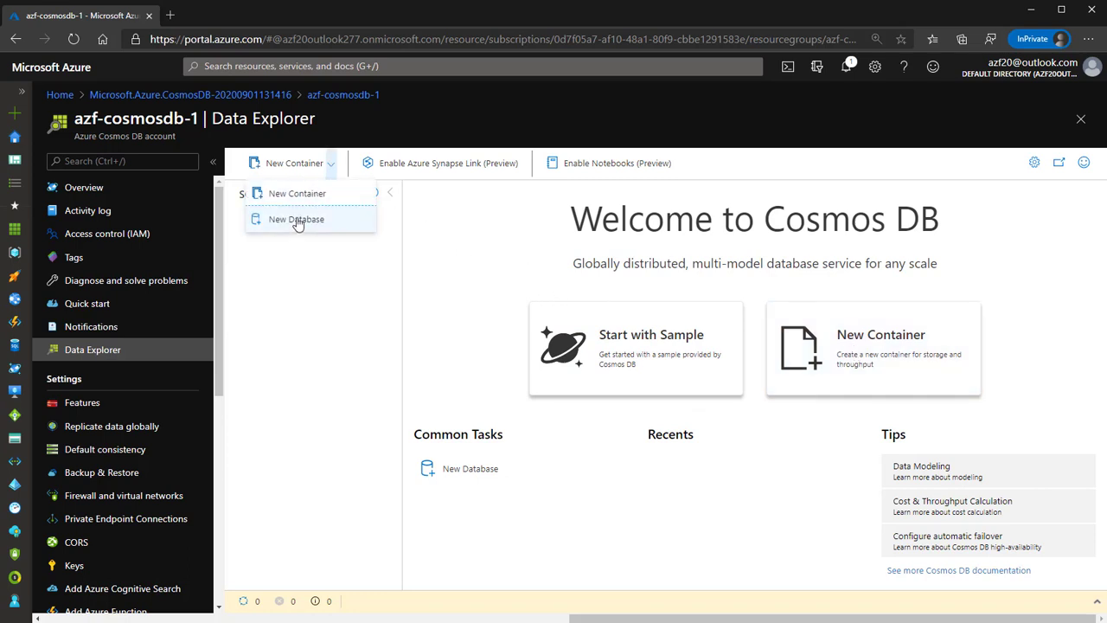
{"action": "left_click", "coordinate": [298, 194]}
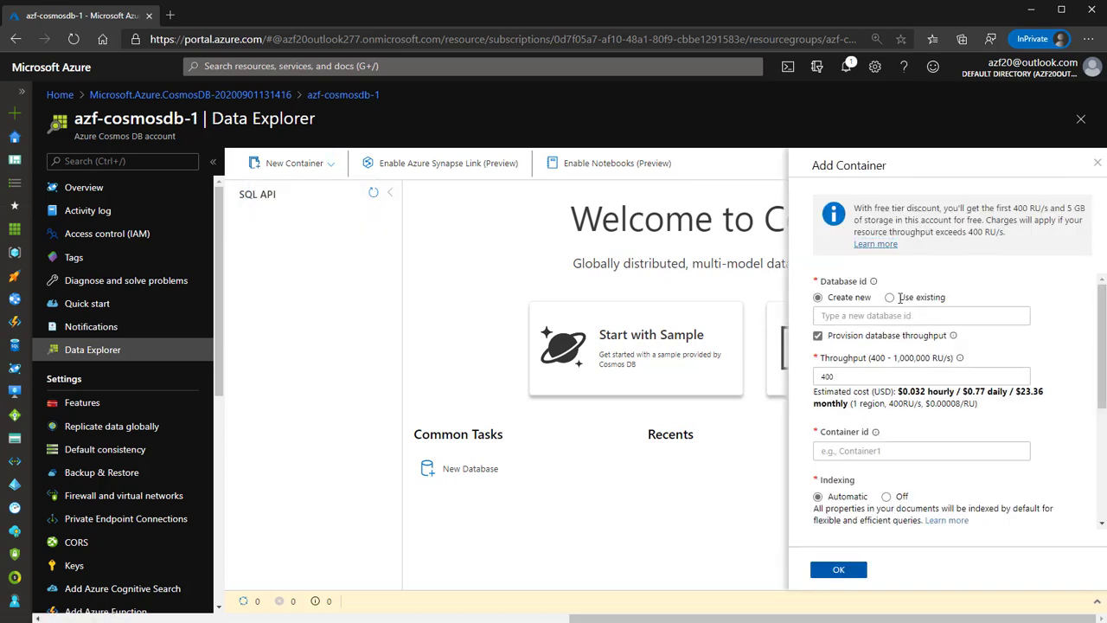
{"action": "left_click", "coordinate": [892, 298]}
{"action": "left_click", "coordinate": [885, 323]}
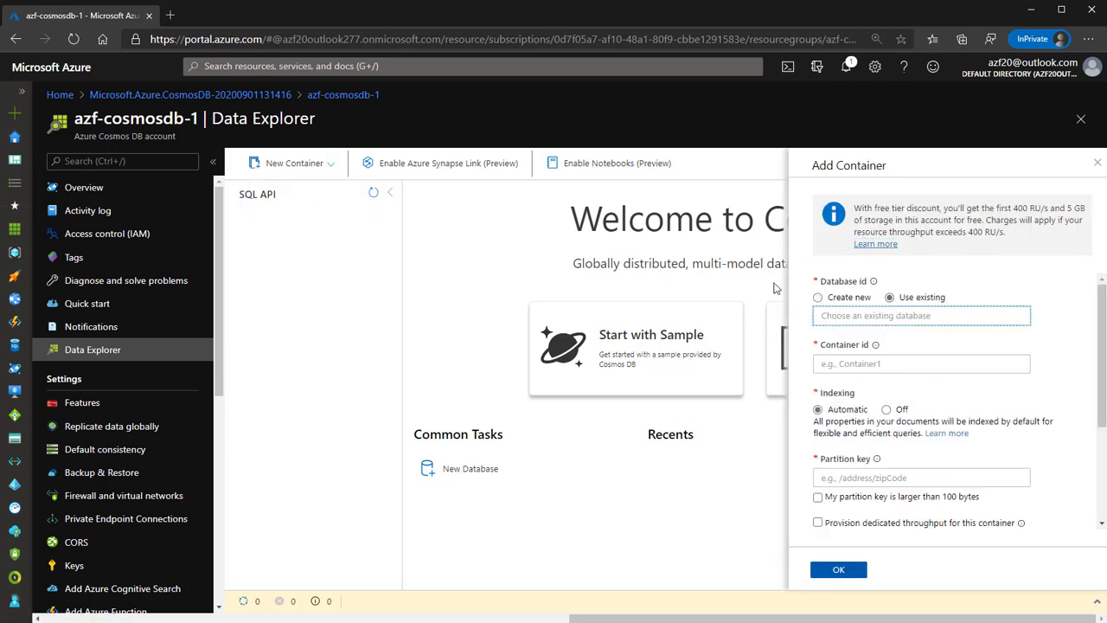
{"action": "left_click", "coordinate": [818, 298]}
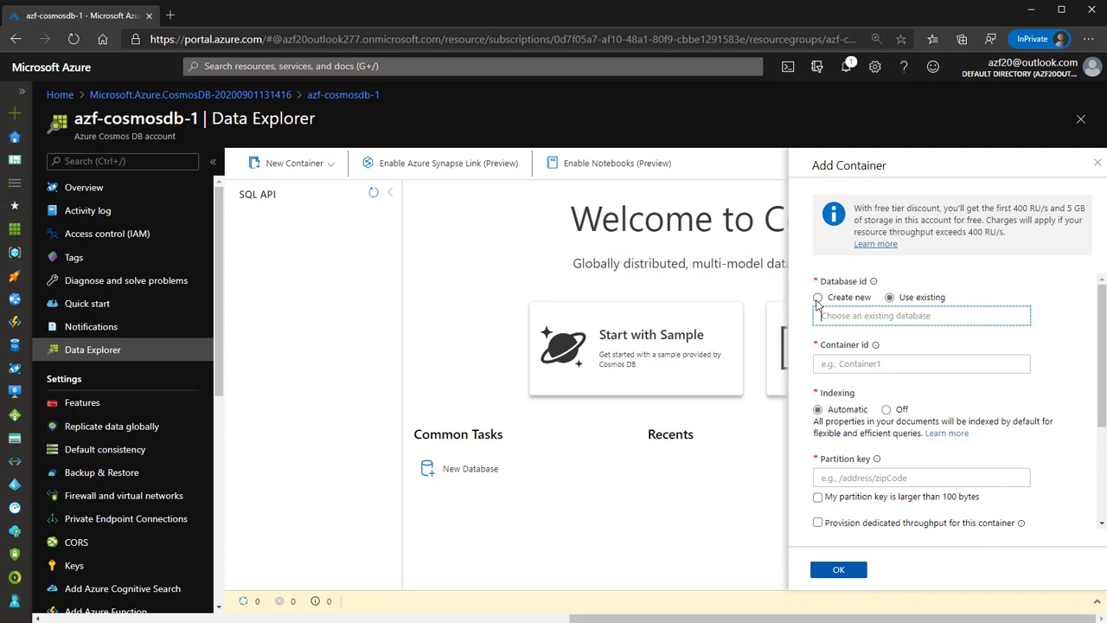
{"action": "left_click", "coordinate": [1098, 163]}
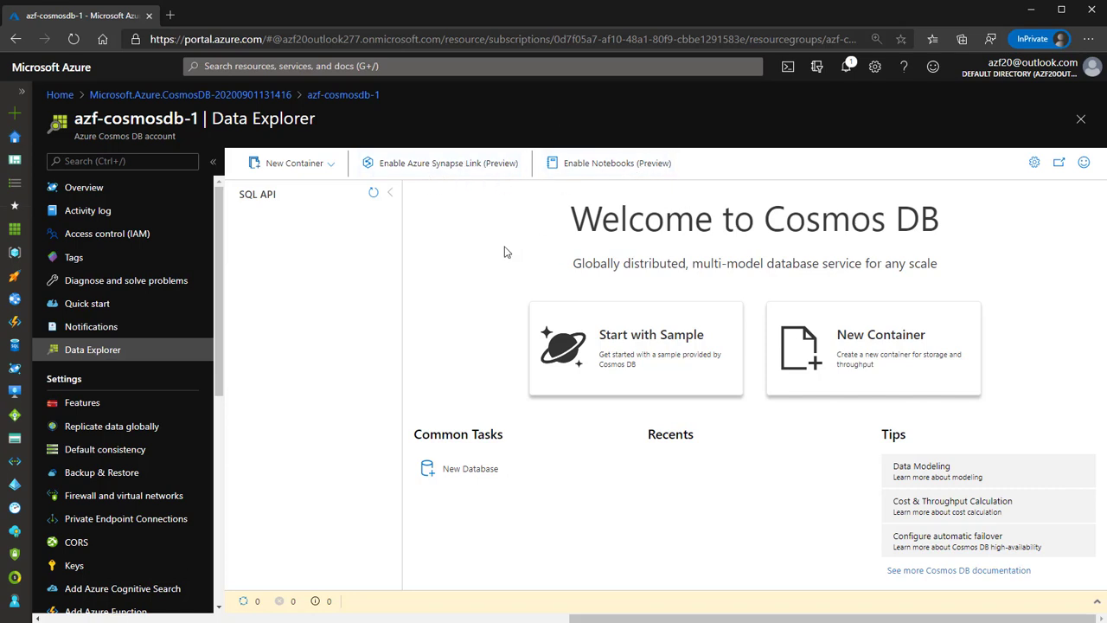
{"action": "left_click", "coordinate": [330, 163]}
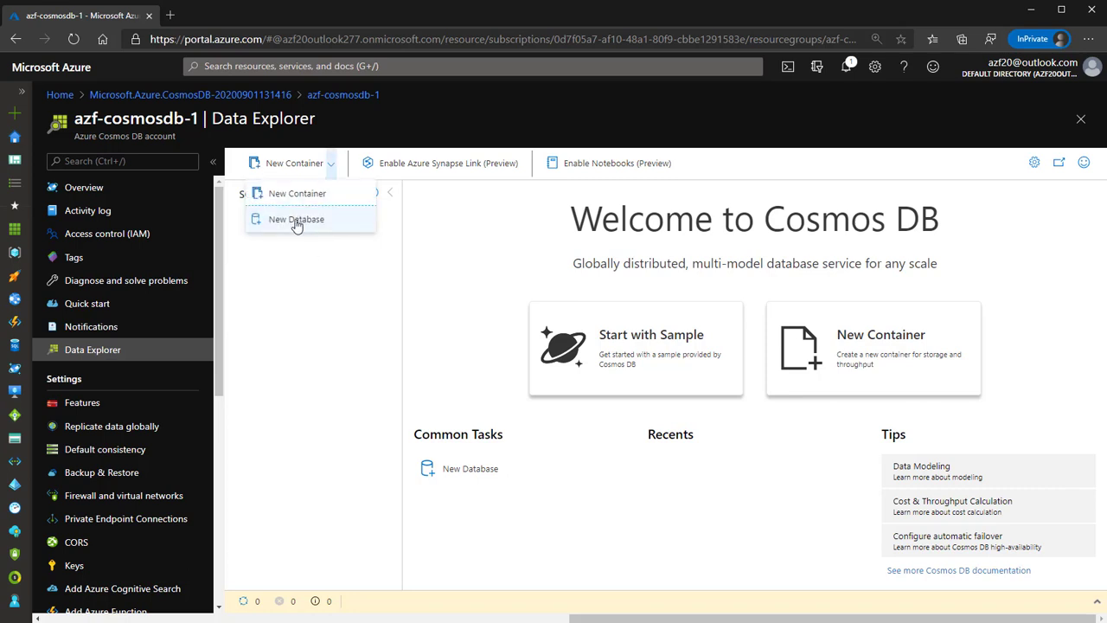
{"action": "left_click", "coordinate": [296, 220]}
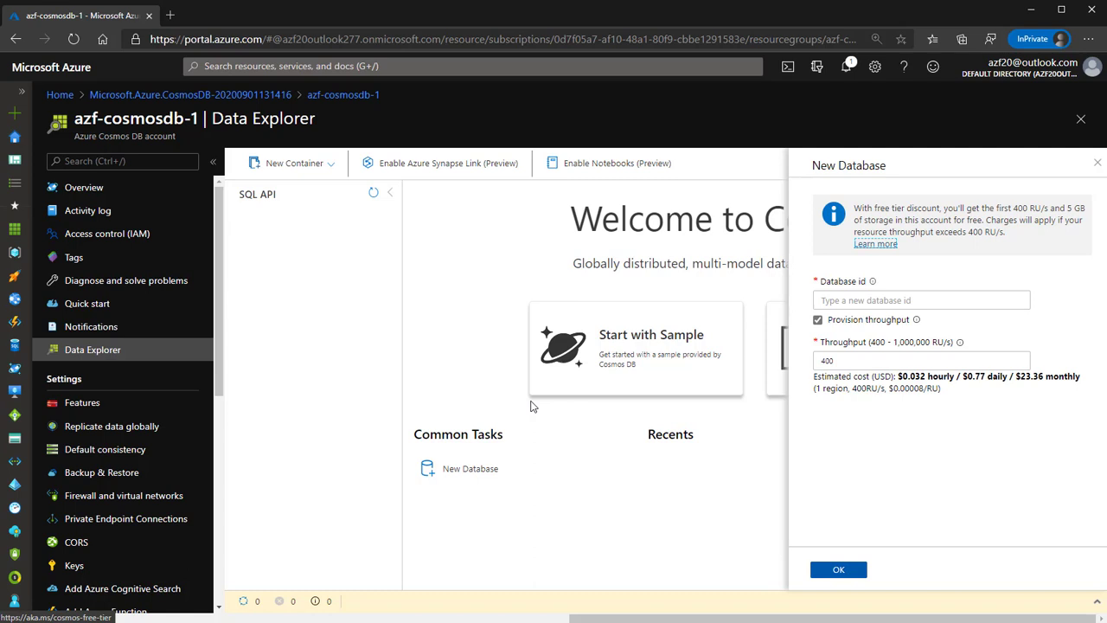
Enter CosmosDb1 as the new Database id.
{"action": "left_click", "coordinate": [817, 301]}
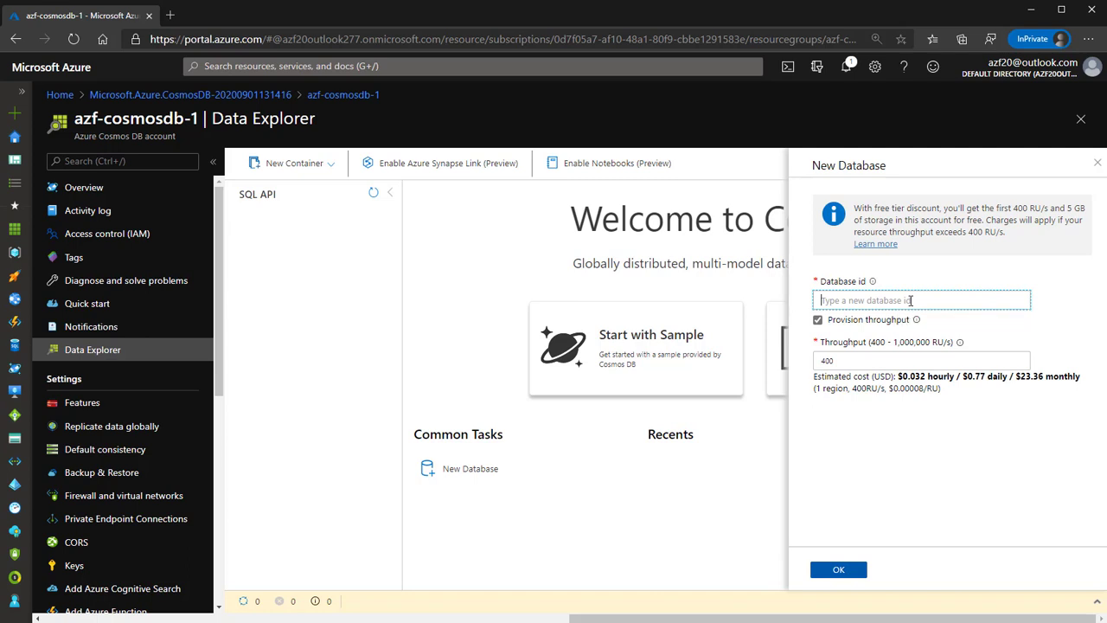
{"action": "type", "text": "Cos"}
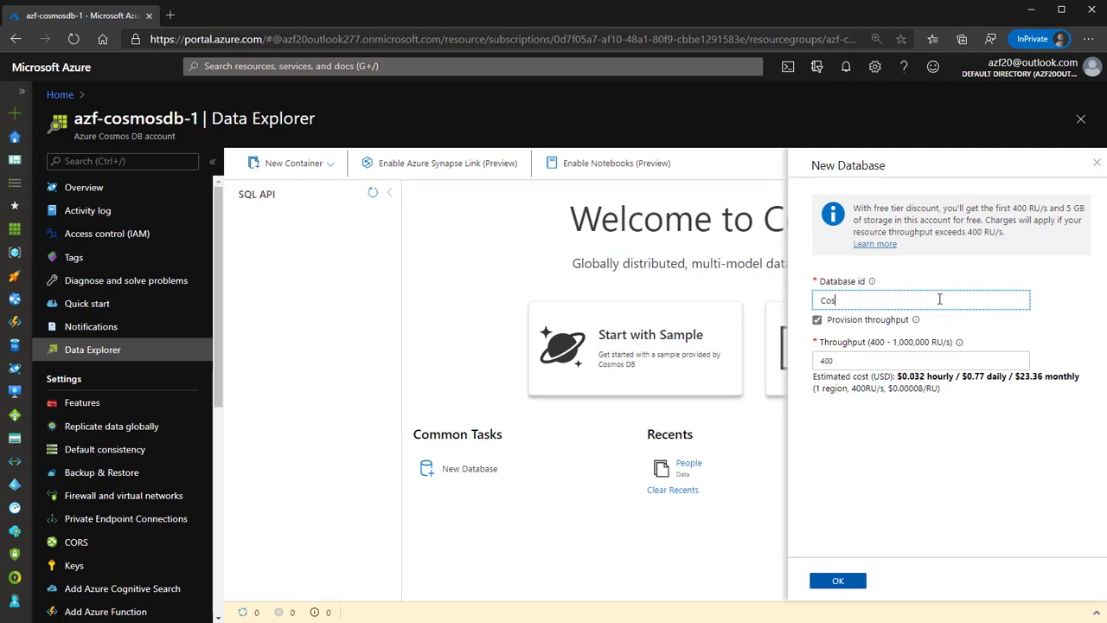
{"action": "type", "text": "mosDb1"}
{"action": "key", "text": "Tab"}
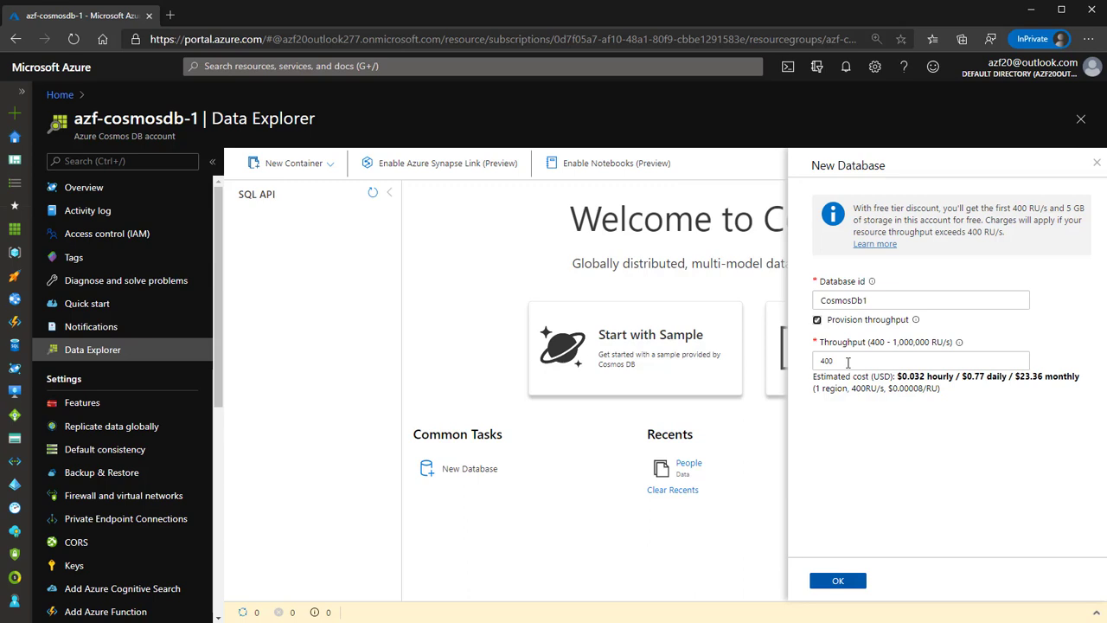
Keep shared throughput at 400 RU/s, confirm creation of CosmosDb1, and expand it in the SQL API tree.
{"action": "left_click", "coordinate": [818, 321]}
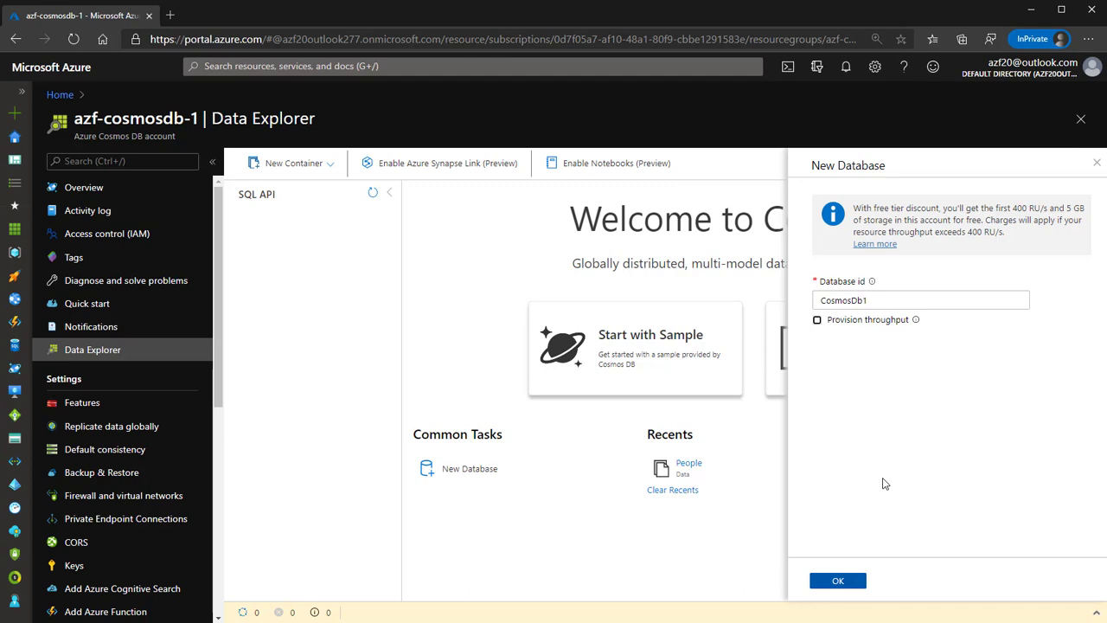
{"action": "left_click", "coordinate": [817, 321]}
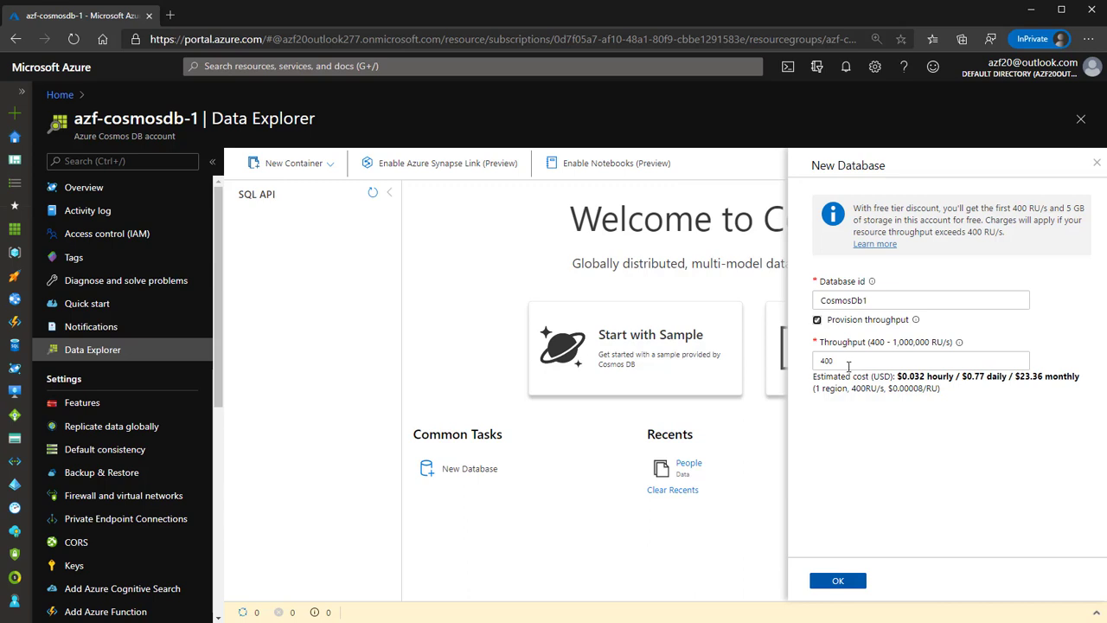
{"action": "left_click", "coordinate": [842, 582]}
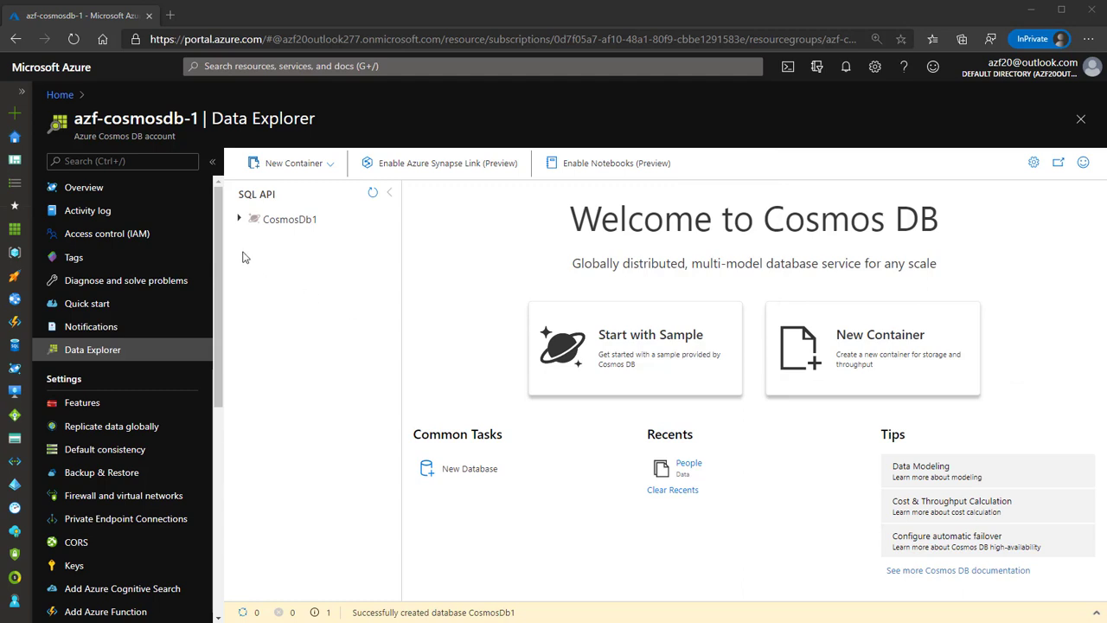
{"action": "left_click", "coordinate": [240, 221]}
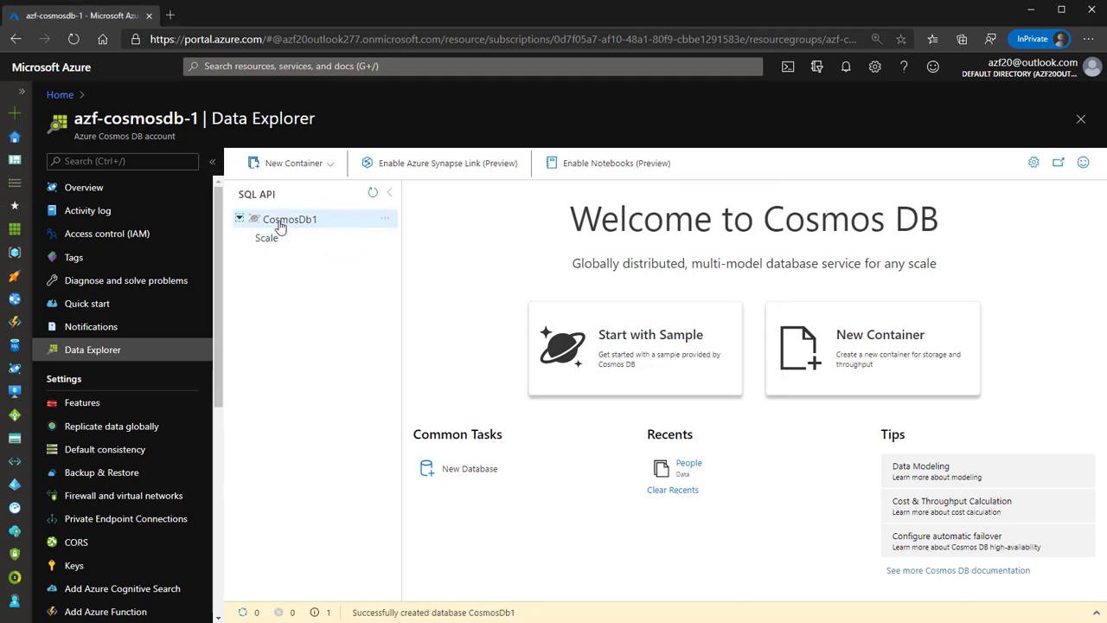
Create container 'Personas' in the existing CosmosDb1 database, partitioned on /dni.
{"action": "left_click", "coordinate": [283, 171]}
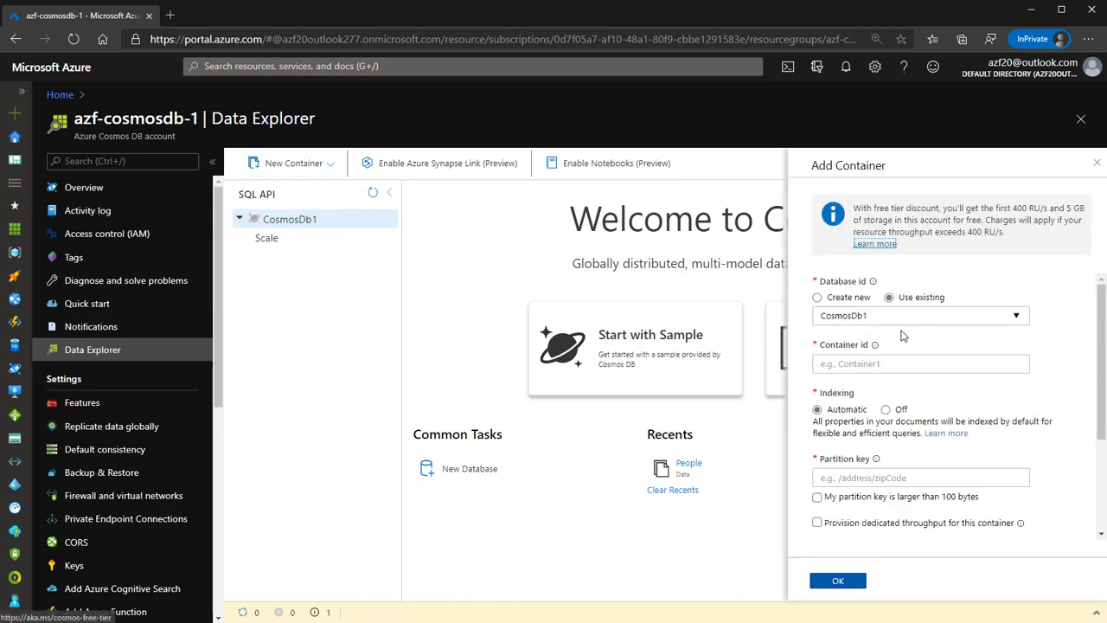
{"action": "left_click", "coordinate": [853, 365]}
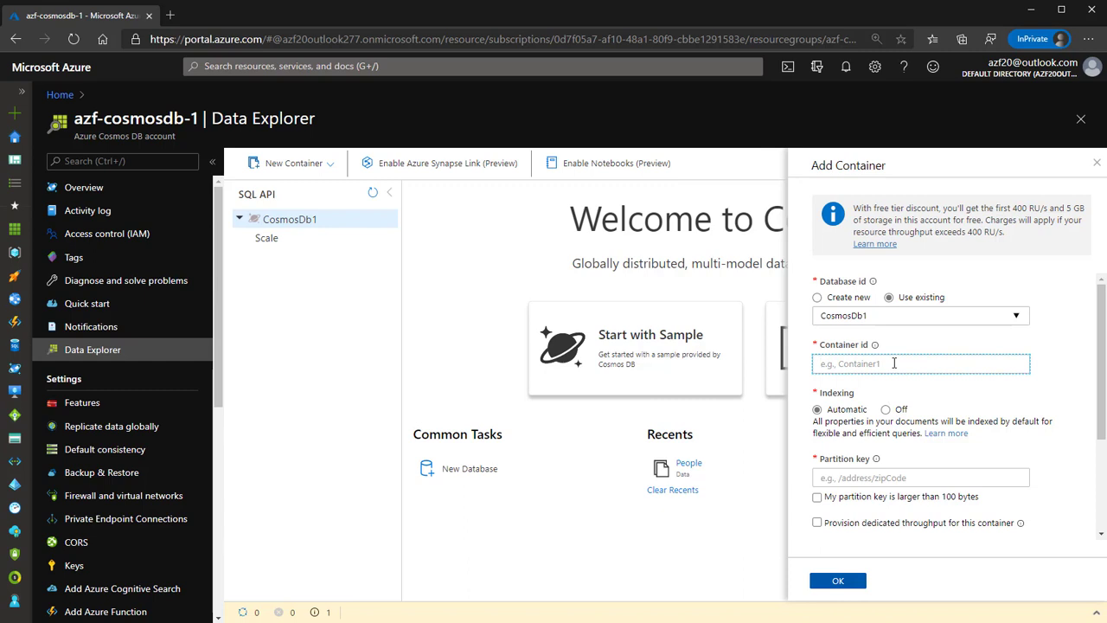
{"action": "type", "text": "Personas"}
{"action": "left_click", "coordinate": [868, 476]}
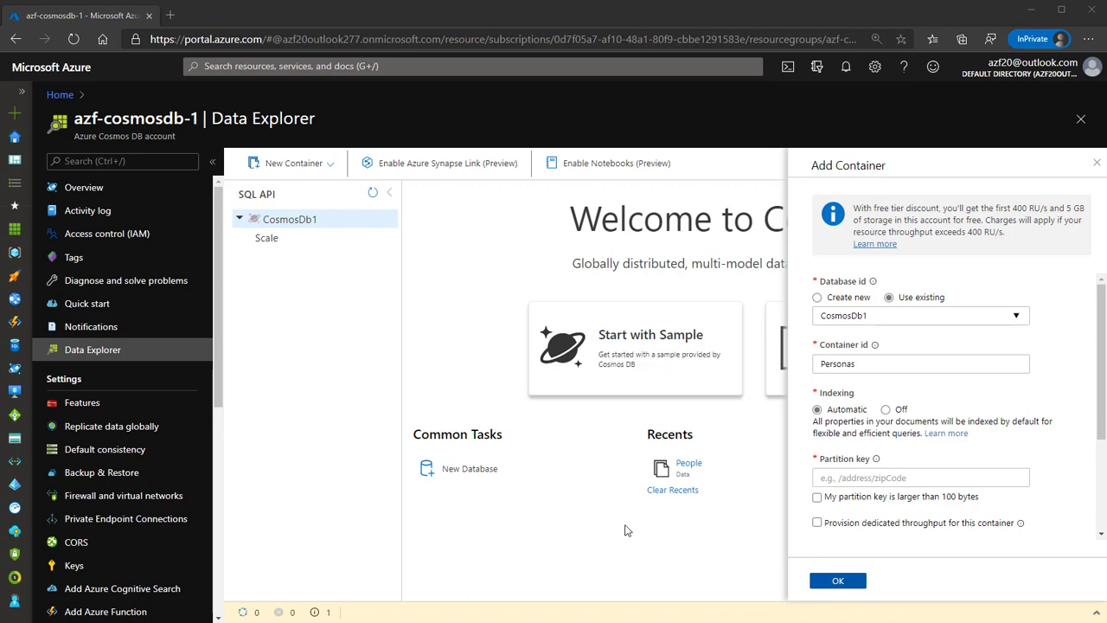
{"action": "left_click", "coordinate": [860, 481]}
{"action": "type", "text": "/dni"}
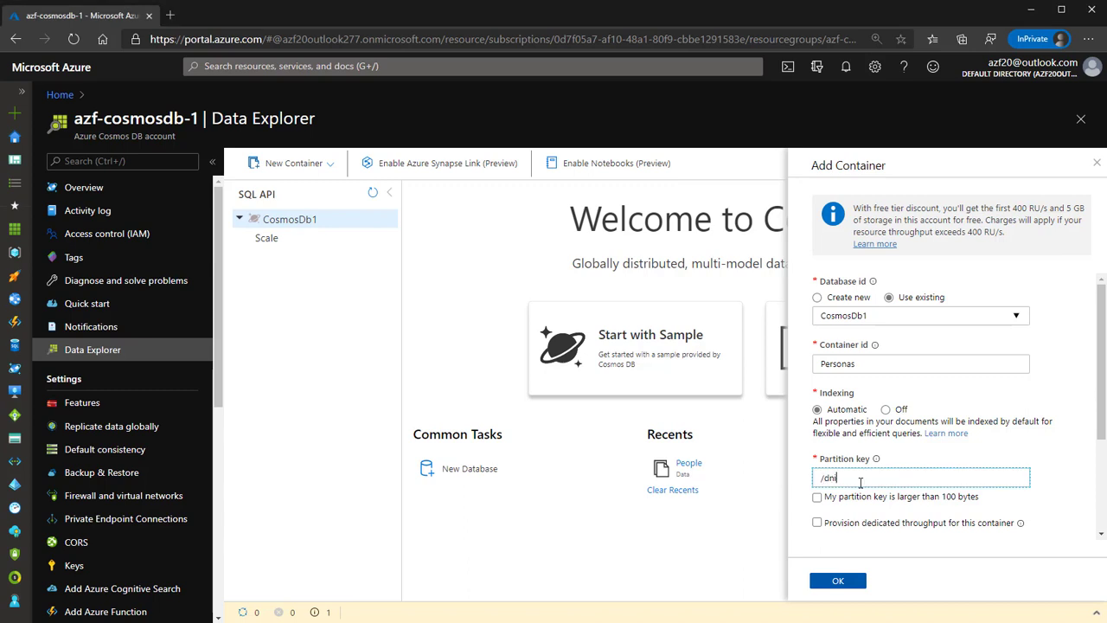
{"action": "key", "text": "Tab"}
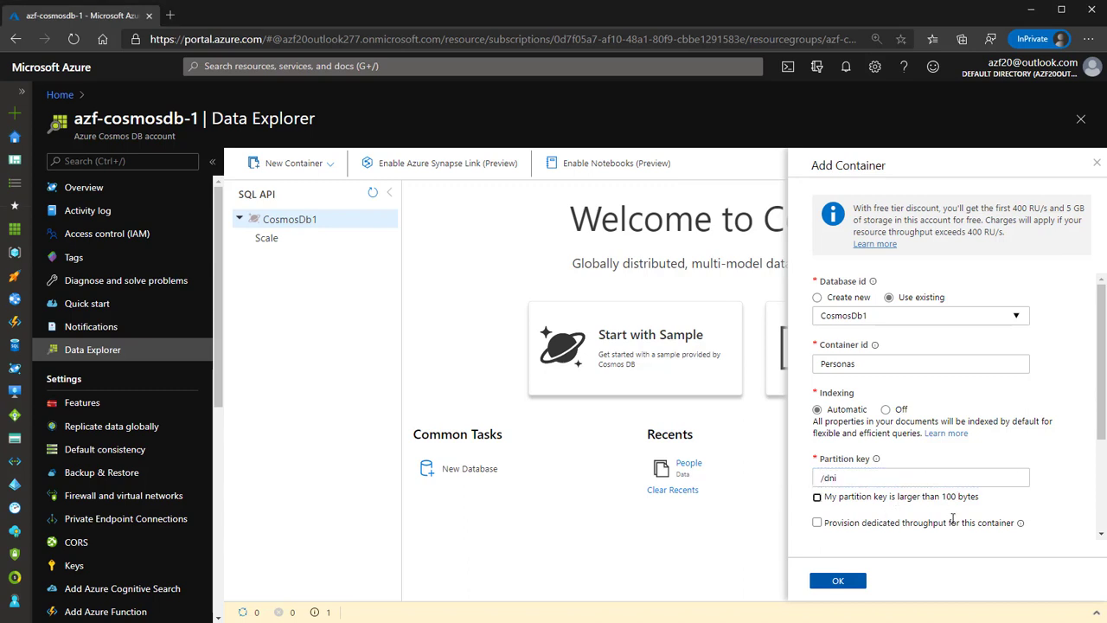
{"action": "scroll", "coordinate": [947, 523], "scroll_direction": "down", "scroll_amount": 3}
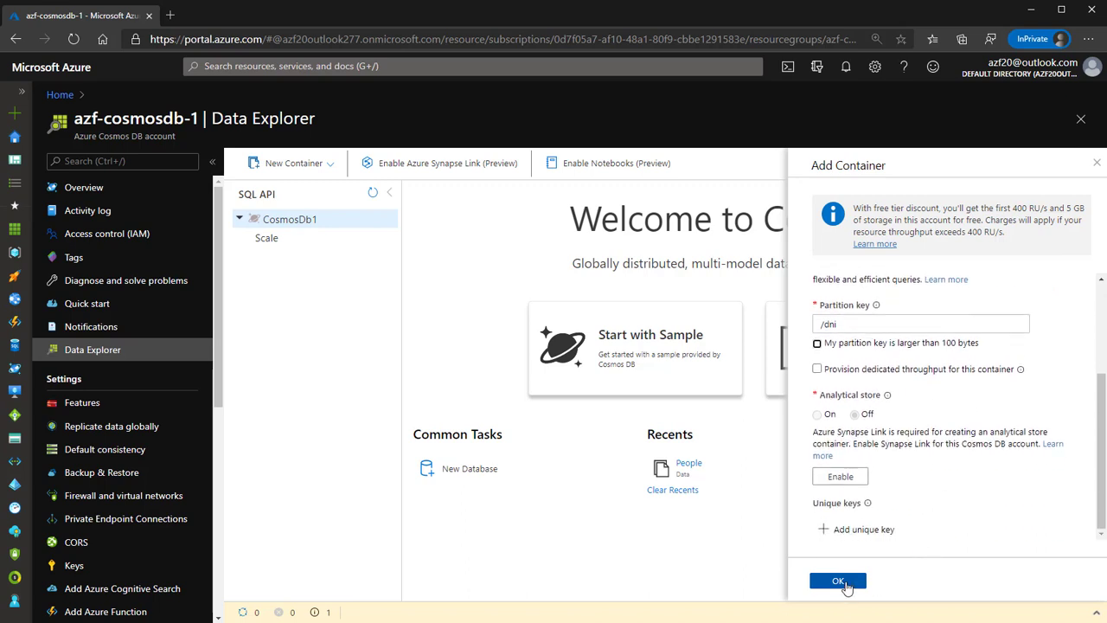
{"action": "left_click", "coordinate": [838, 581]}
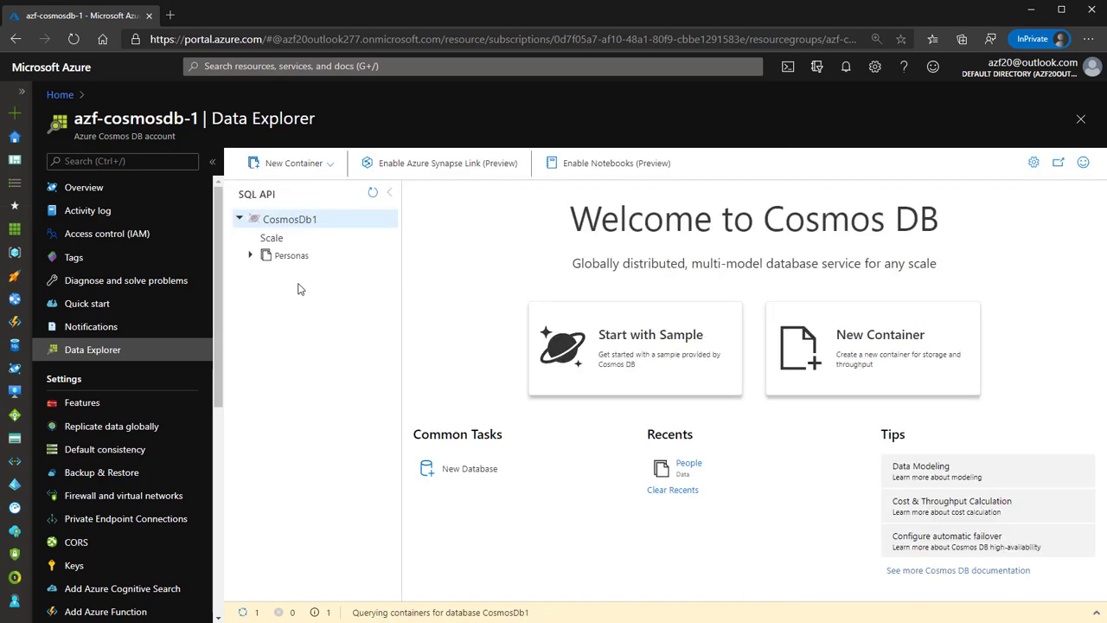
Expand the Personas container and show its still-empty Items list.
{"action": "left_click", "coordinate": [288, 258]}
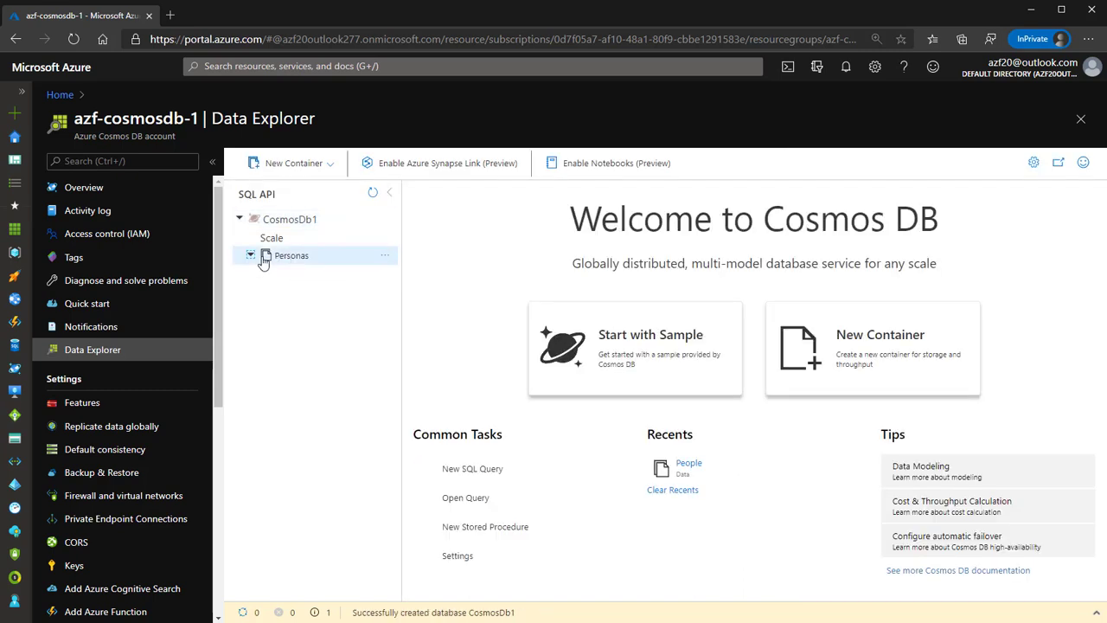
{"action": "left_click", "coordinate": [291, 259]}
{"action": "left_click", "coordinate": [291, 259]}
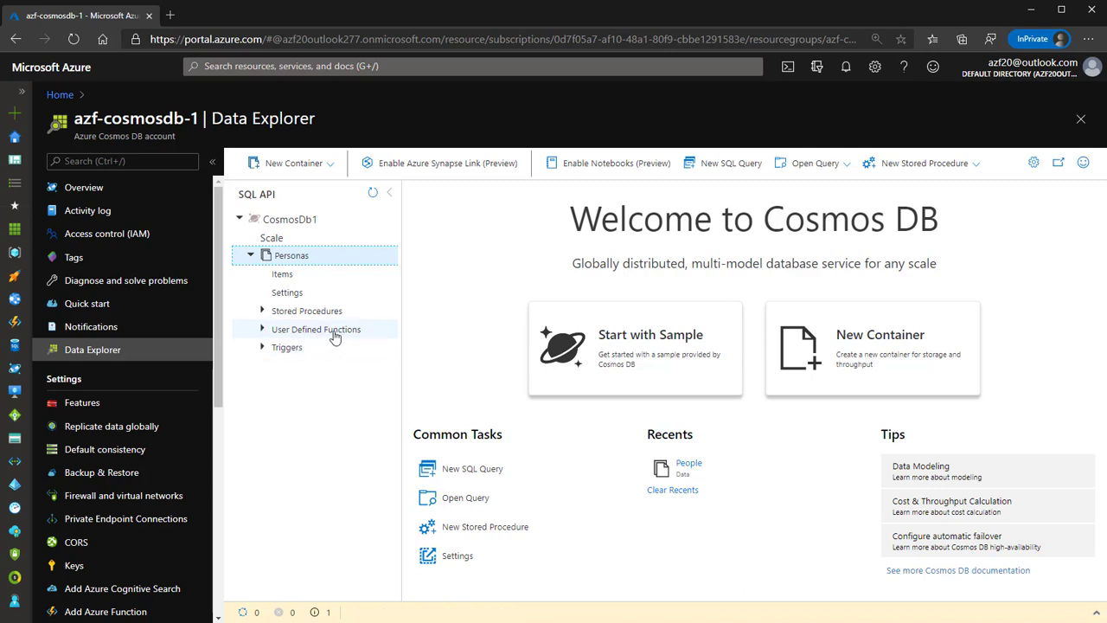
{"action": "left_click", "coordinate": [291, 277]}
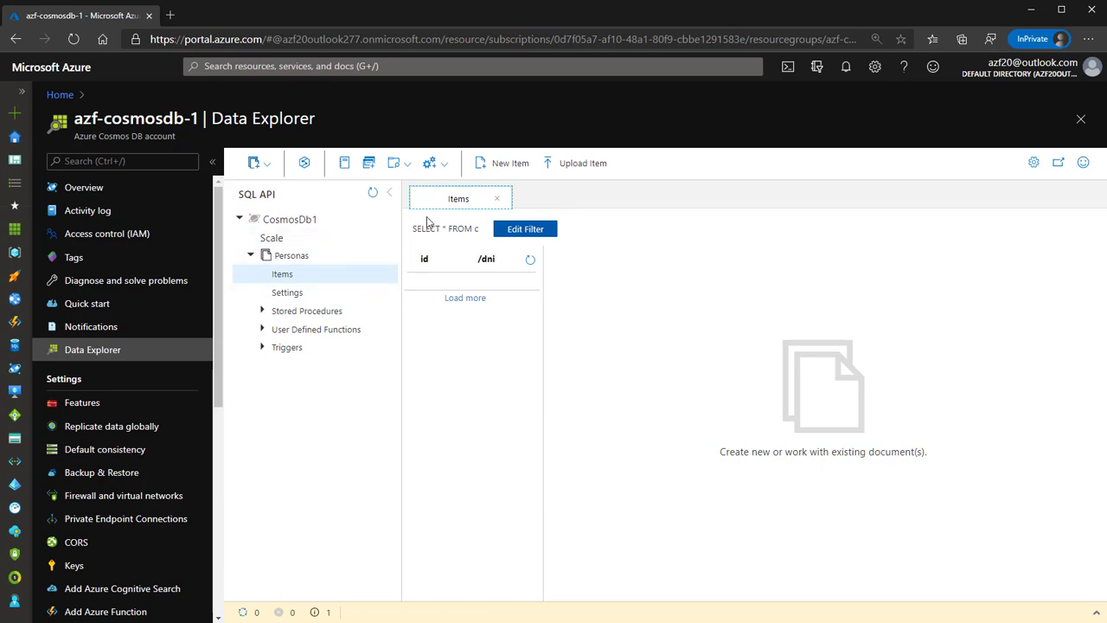
Write a new Personas item with the person's dni, nombre and apellido, and save it.
{"action": "left_click", "coordinate": [503, 166]}
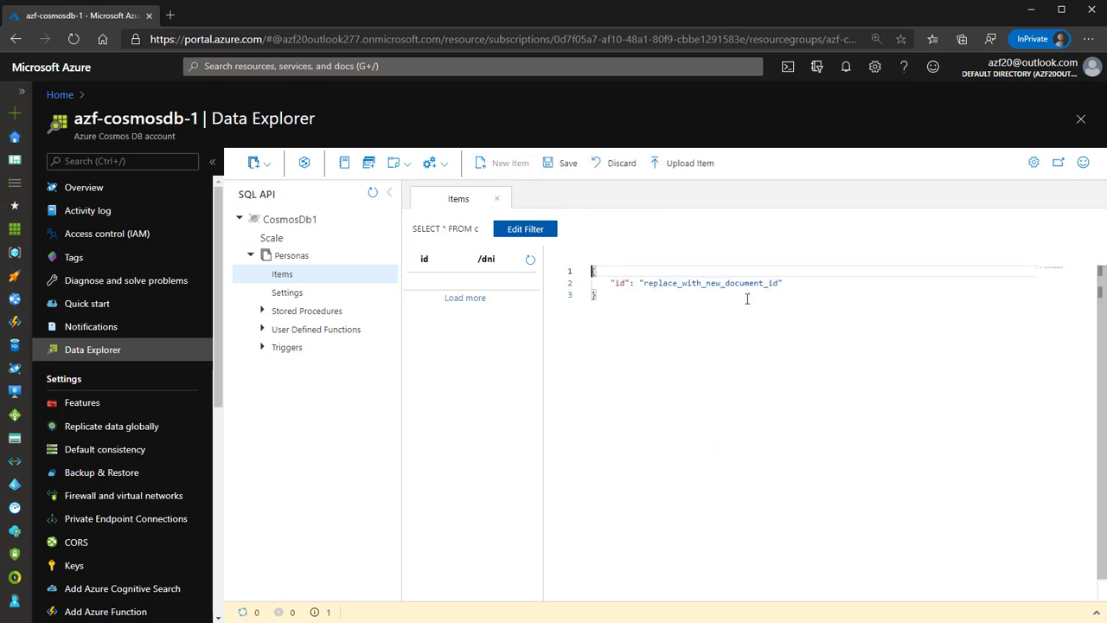
{"action": "left_click_drag", "start_coordinate": [784, 282], "coordinate": [611, 283]}
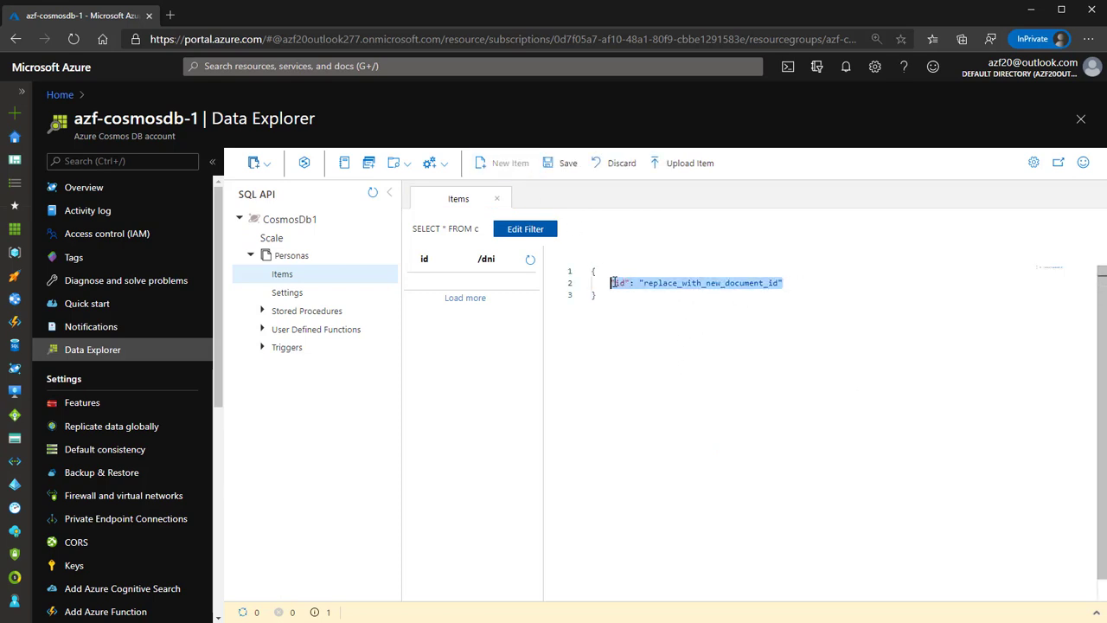
{"action": "type", "text": "\"dni\""}
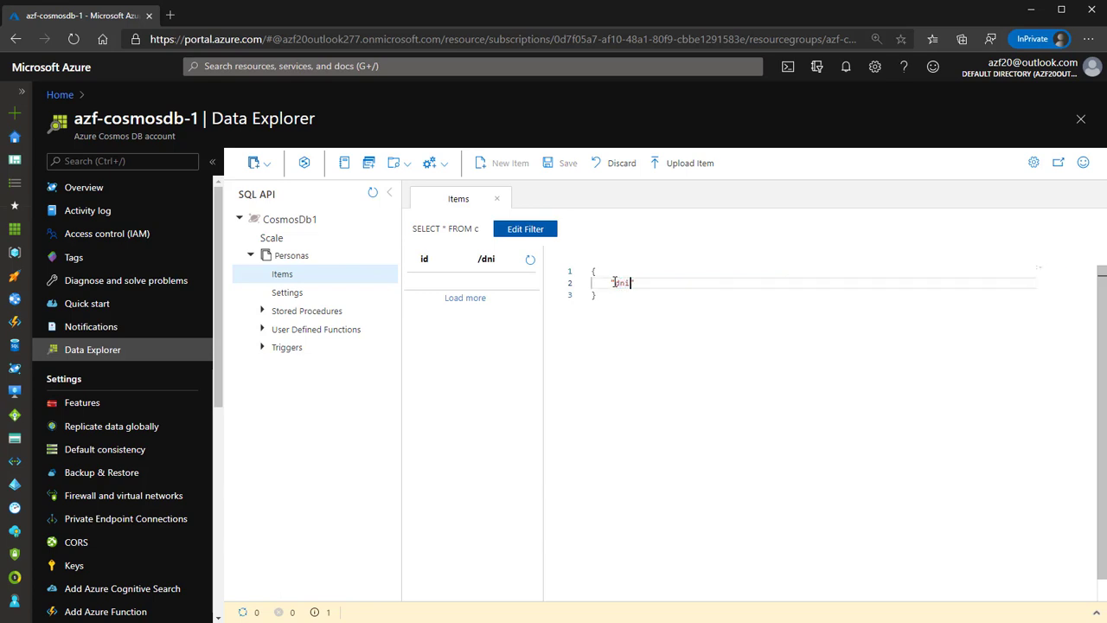
{"action": "key", "text": "Return"}
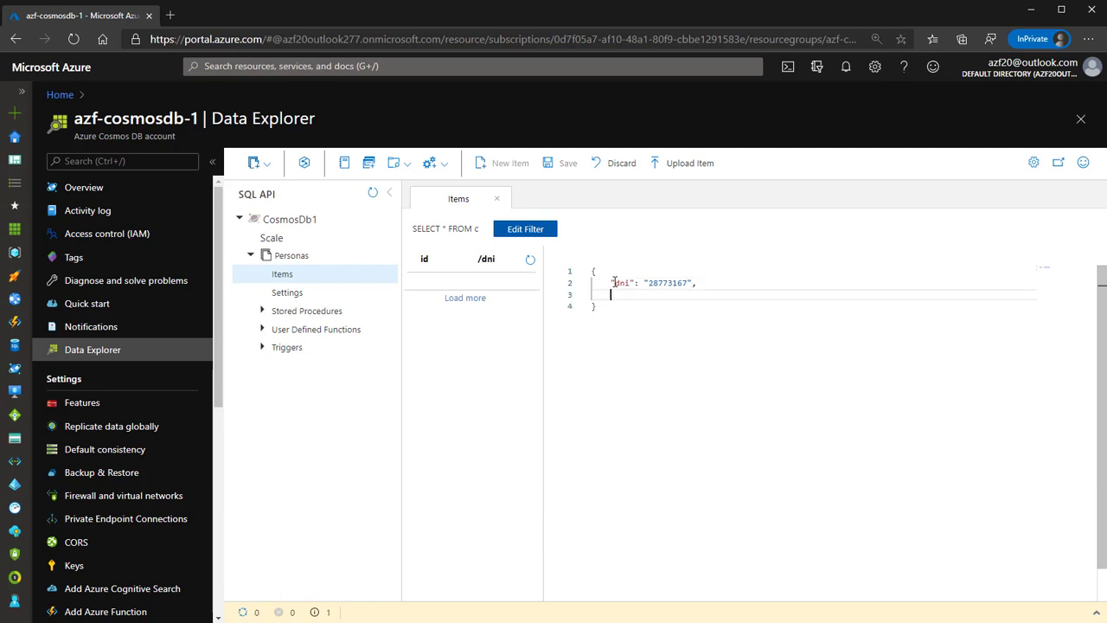
{"action": "key", "text": "Return"}
{"action": "type", "text": "\"apellido"}
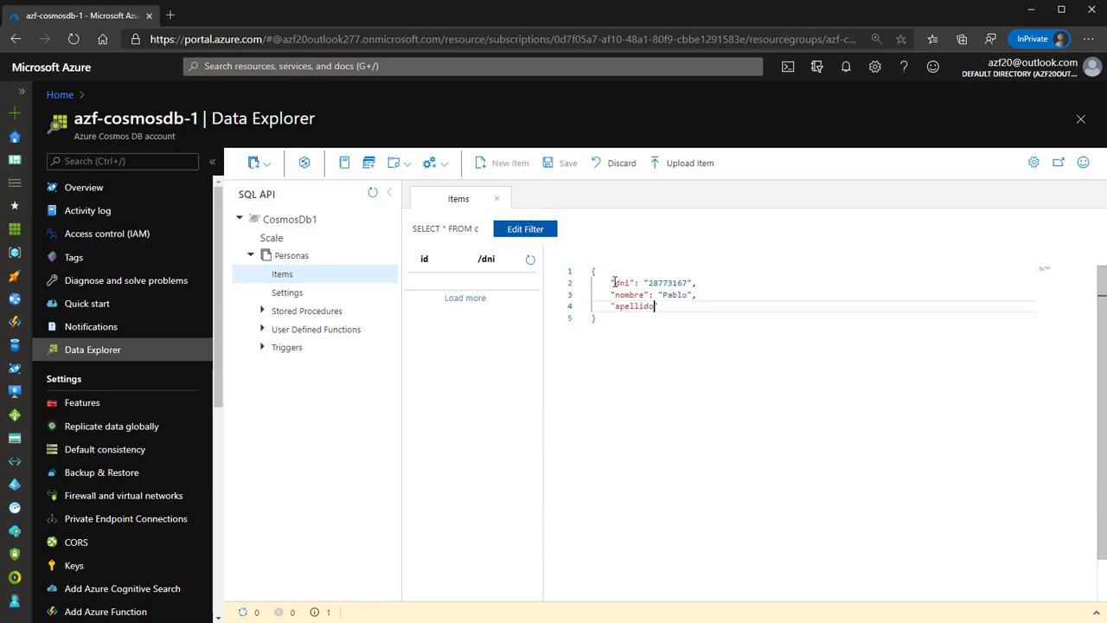
{"action": "left_click_drag", "start_coordinate": [613, 360], "coordinate": [590, 271]}
{"action": "key", "text": "ctrl+c"}
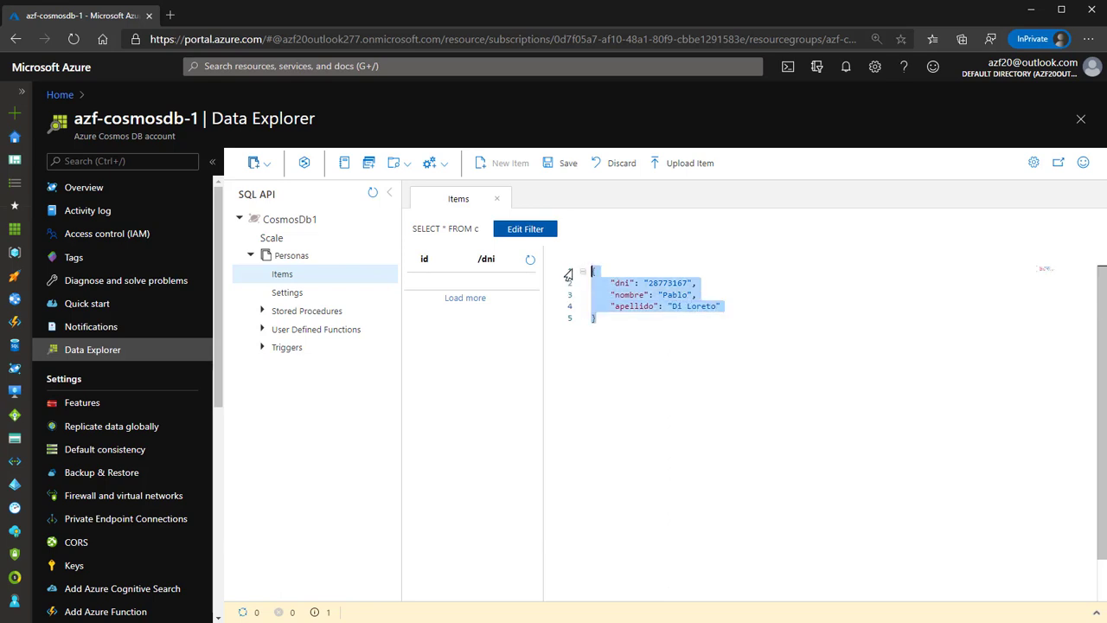
{"action": "left_click", "coordinate": [719, 341]}
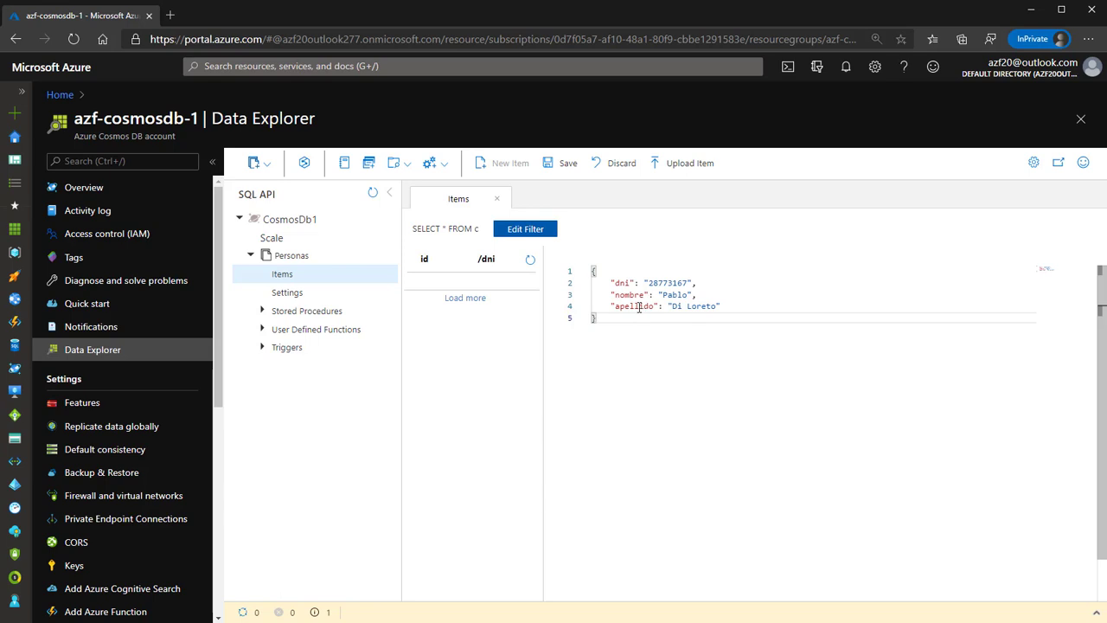
{"action": "left_click", "coordinate": [552, 164]}
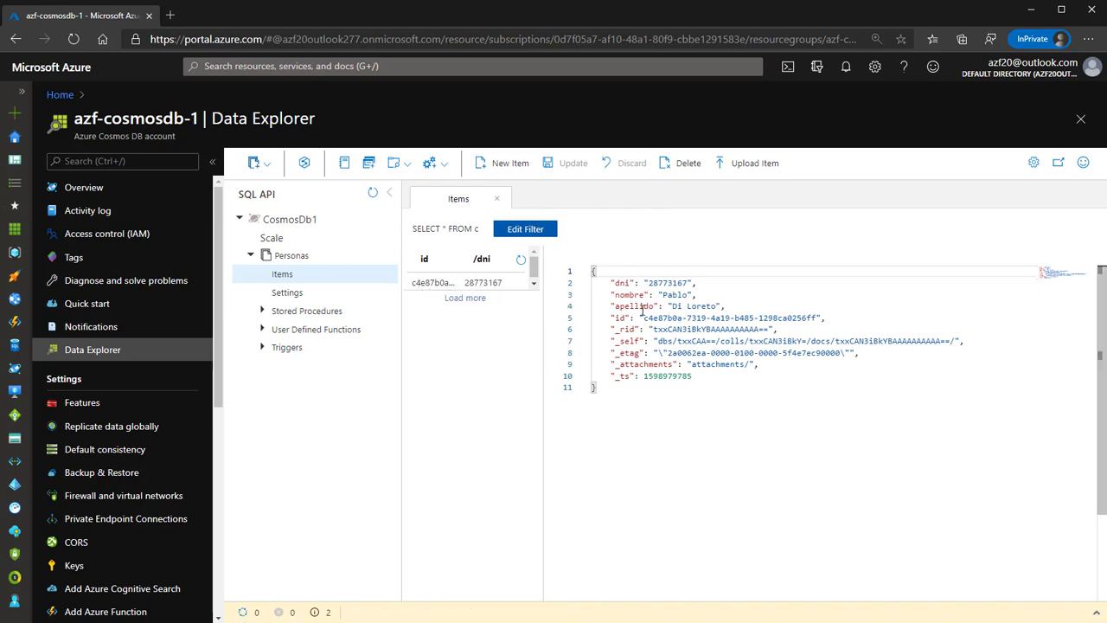
{"action": "left_click_drag", "start_coordinate": [646, 318], "coordinate": [817, 319]}
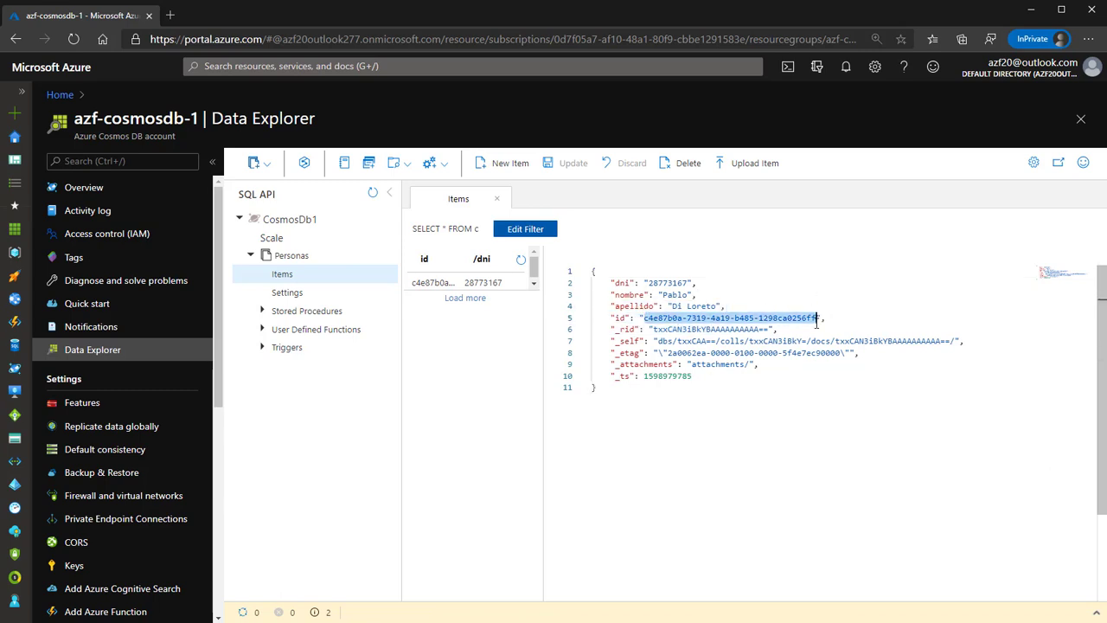
{"action": "double_click", "coordinate": [664, 282]}
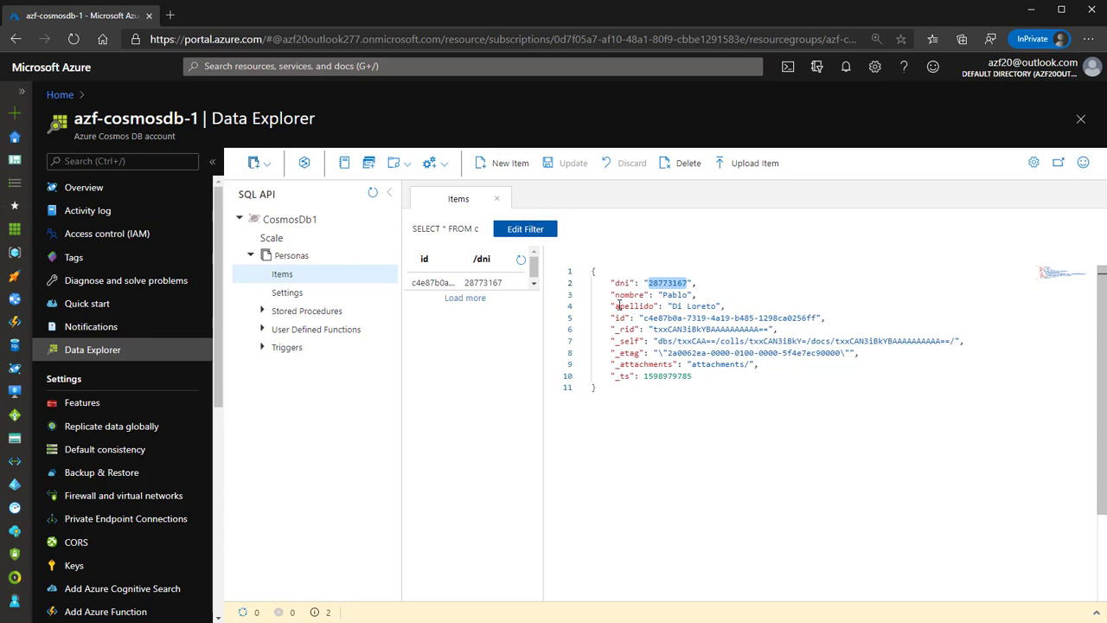
{"action": "left_click", "coordinate": [627, 294]}
{"action": "left_click", "coordinate": [629, 306]}
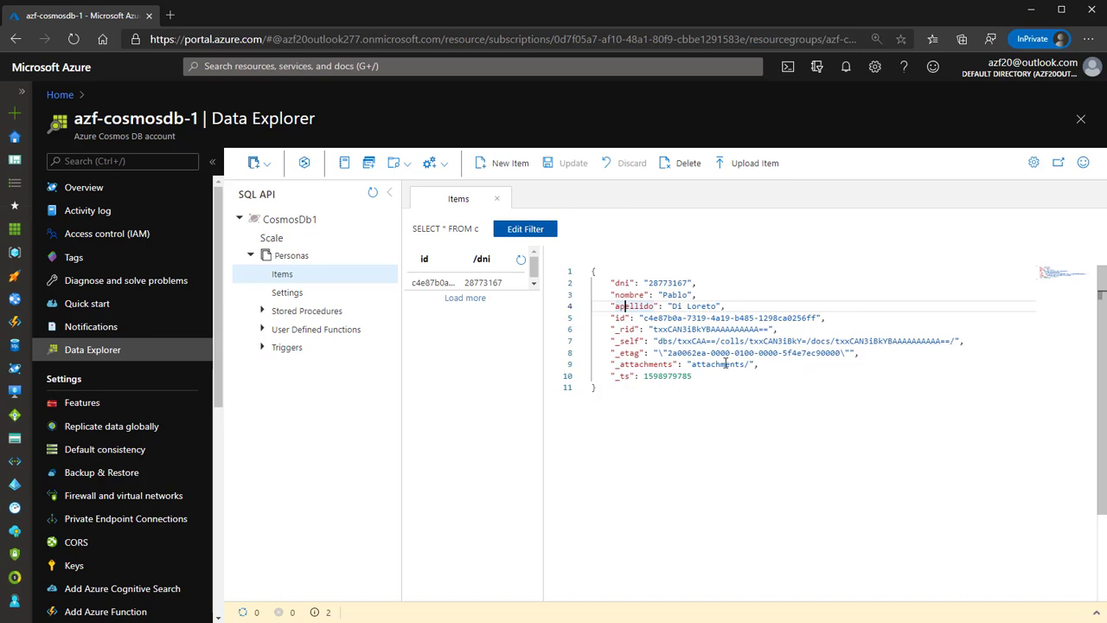
{"action": "left_click", "coordinate": [652, 417]}
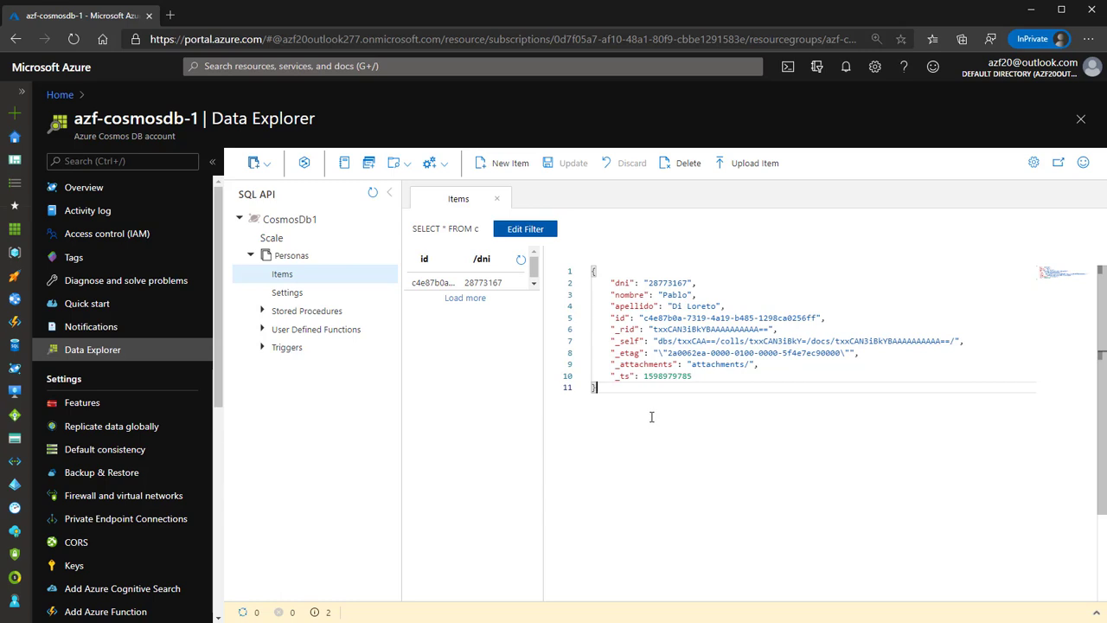
{"action": "left_click", "coordinate": [506, 170]}
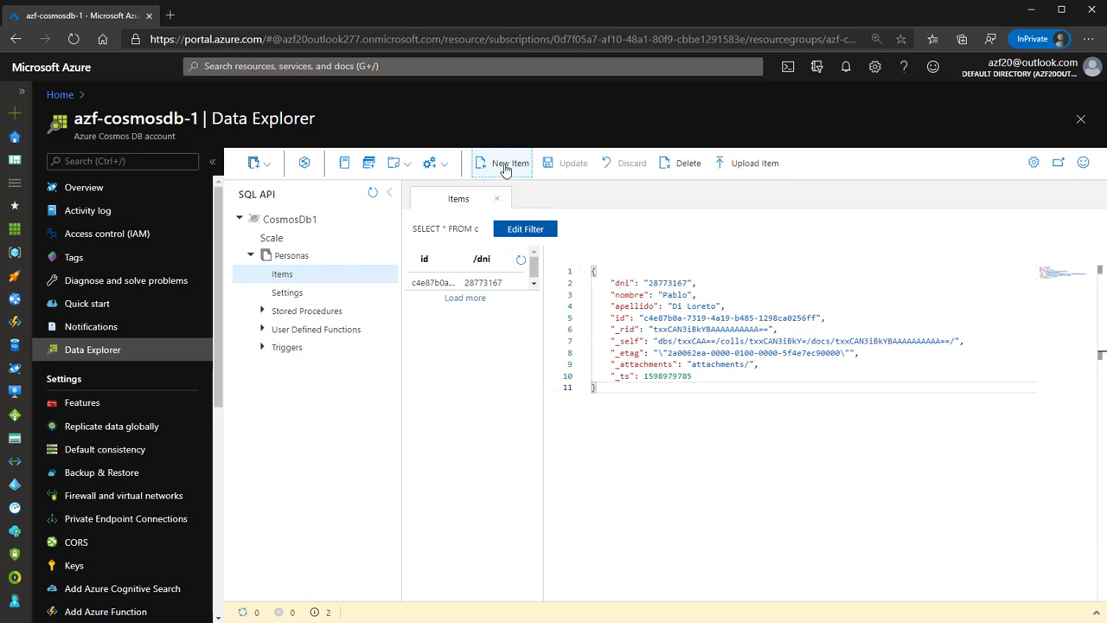
Paste the copied person JSON, change its dni, nombre and apellido, and save it.
{"action": "key", "text": "ctrl+a"}
{"action": "key", "text": "ctrl+v"}
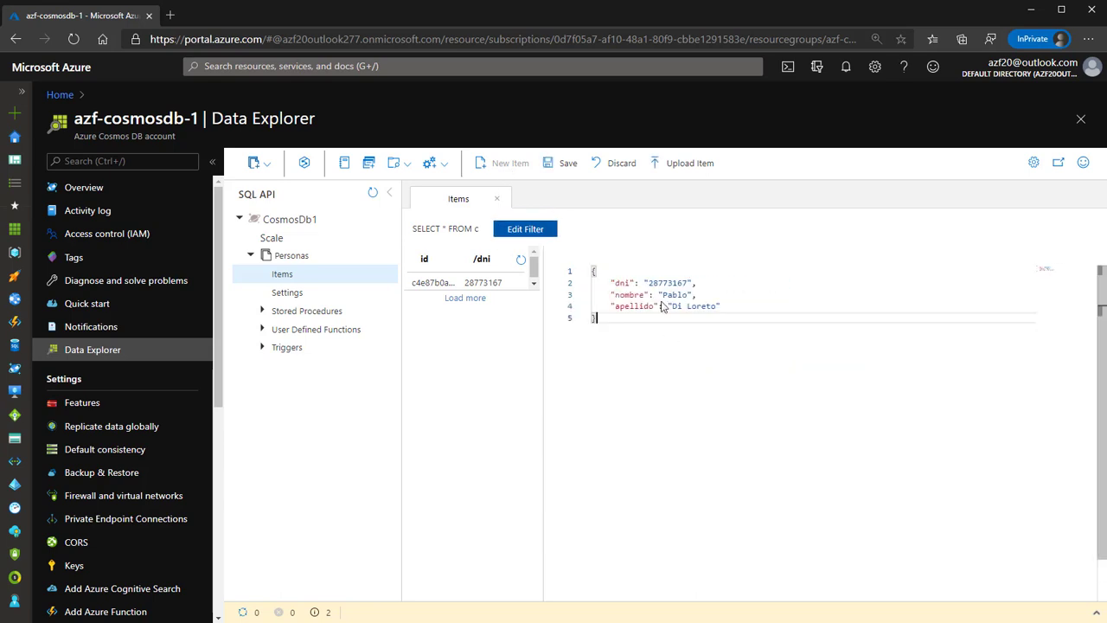
{"action": "double_click", "coordinate": [687, 283]}
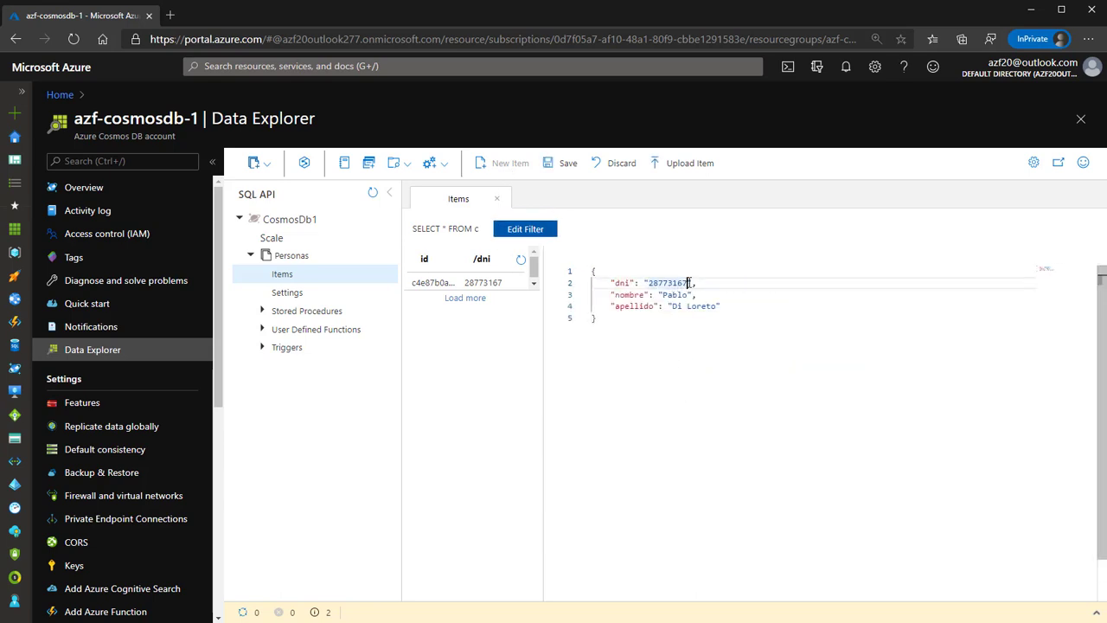
{"action": "left_click_drag", "start_coordinate": [689, 282], "coordinate": [684, 282]}
{"action": "type", "text": "8"}
{"action": "double_click", "coordinate": [671, 295]}
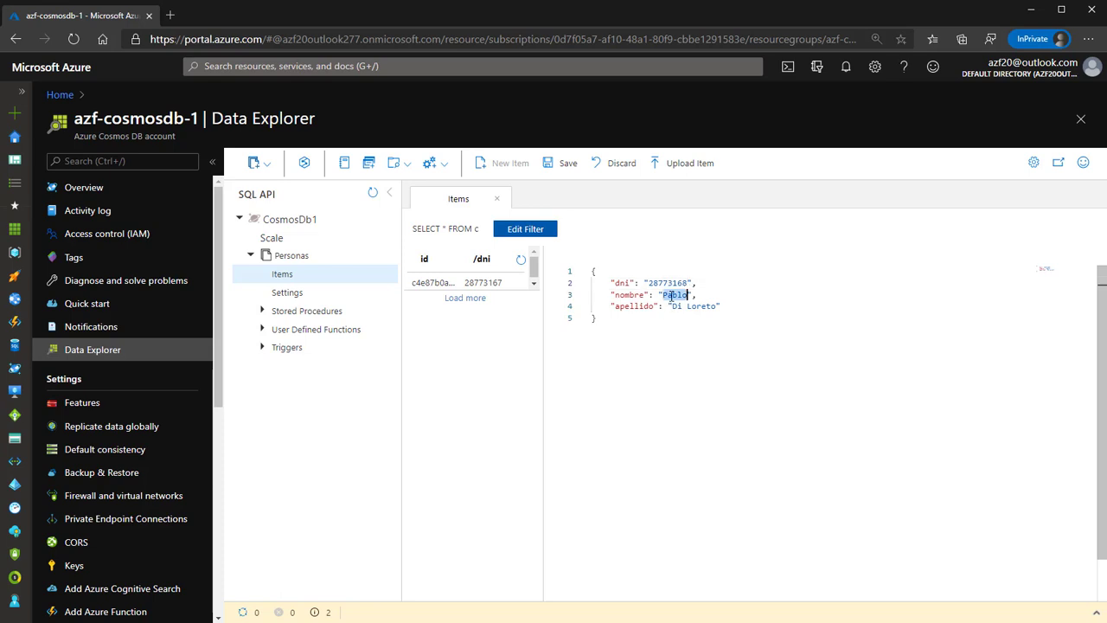
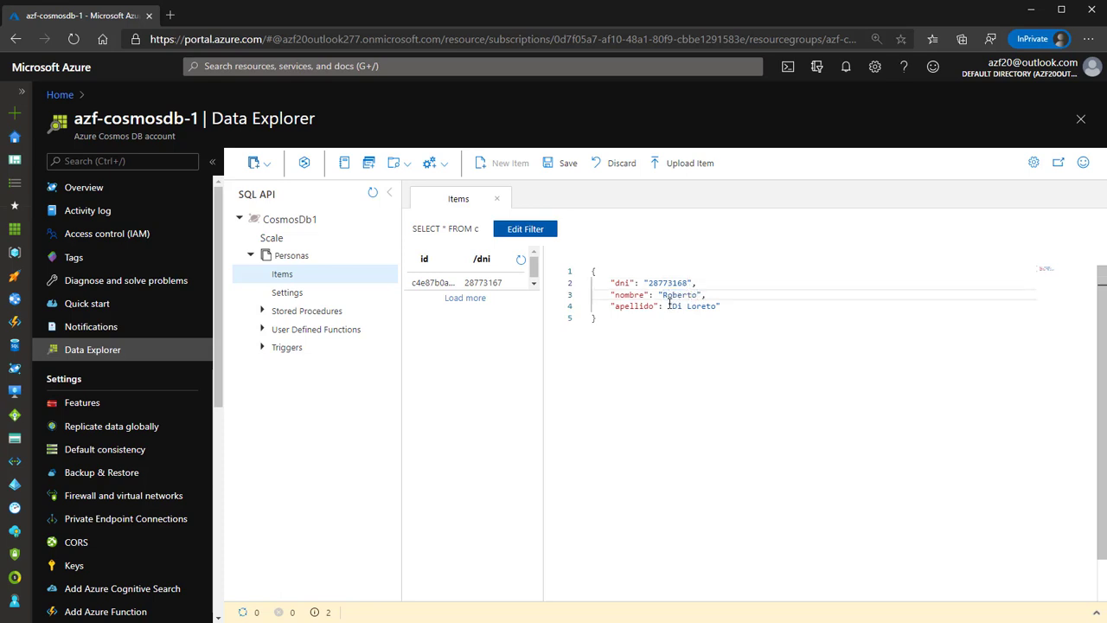
{"action": "left_click_drag", "start_coordinate": [673, 306], "coordinate": [719, 306]}
{"action": "key", "text": "BackSpace"}
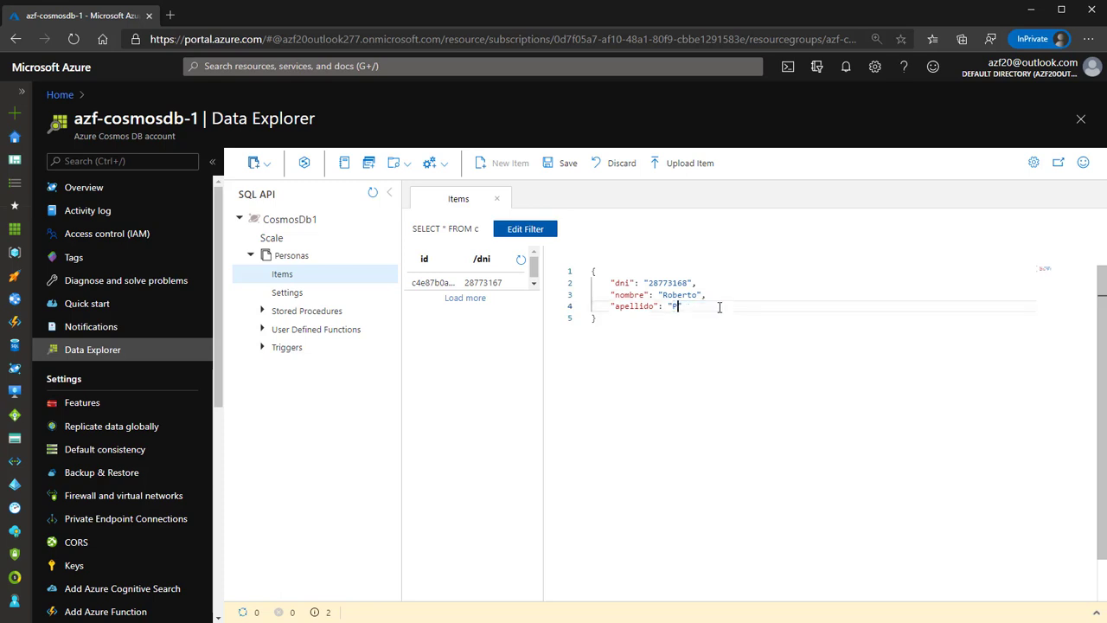
{"action": "left_click", "coordinate": [765, 387]}
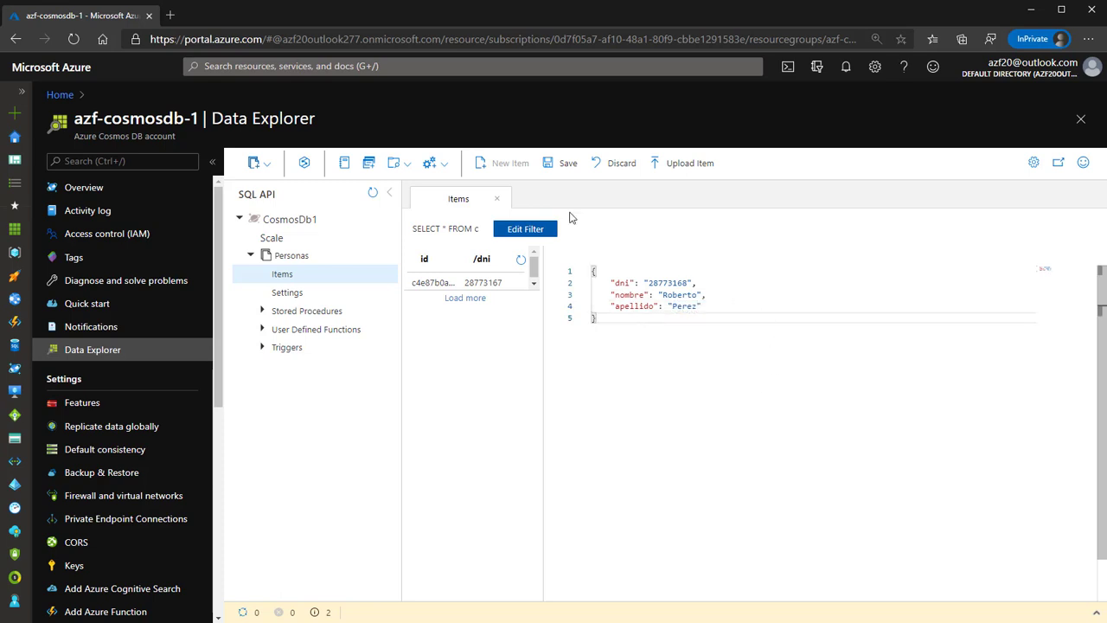
{"action": "left_click", "coordinate": [554, 163]}
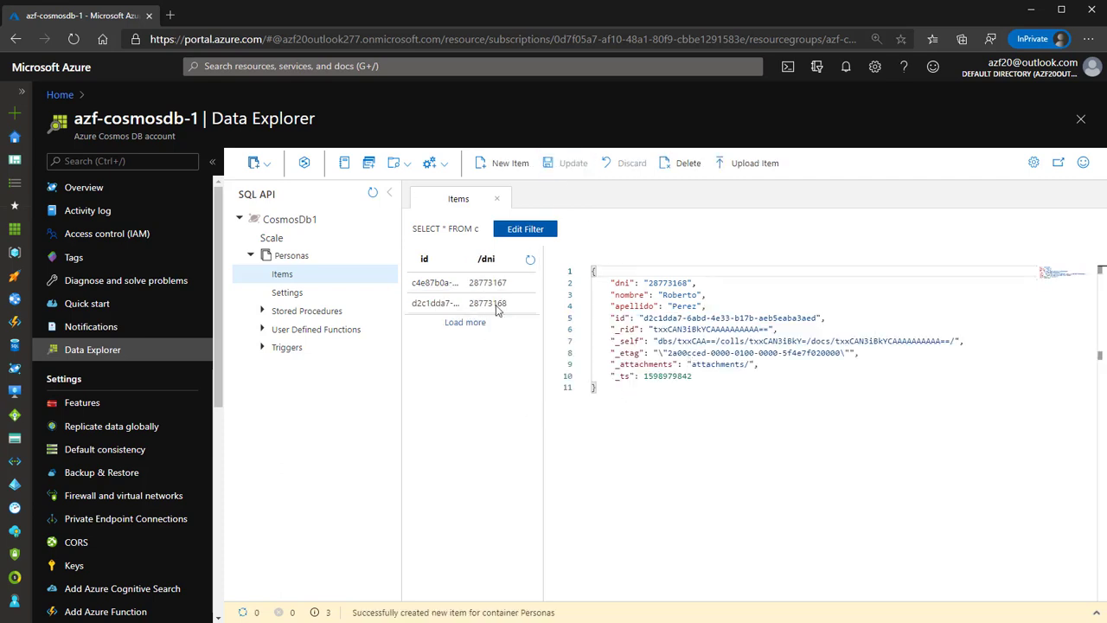
Paste the copied person JSON into a new item and change its dni, nombre and apellido.
{"action": "left_click", "coordinate": [506, 164]}
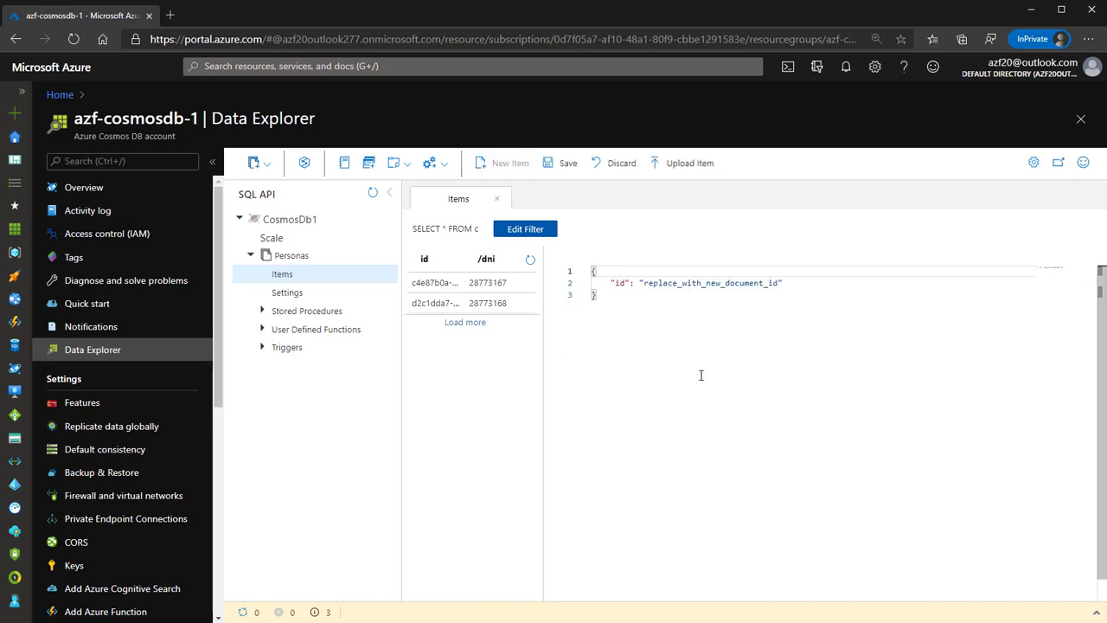
{"action": "left_click_drag", "start_coordinate": [702, 376], "coordinate": [528, 265]}
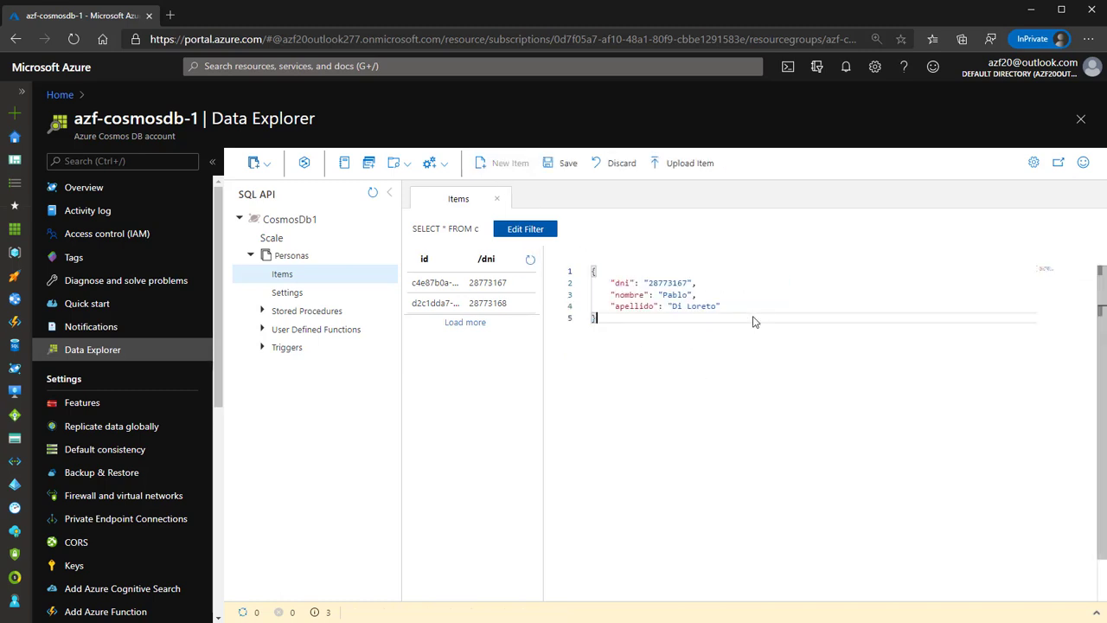
{"action": "left_click", "coordinate": [692, 284]}
{"action": "key", "text": "Left"}
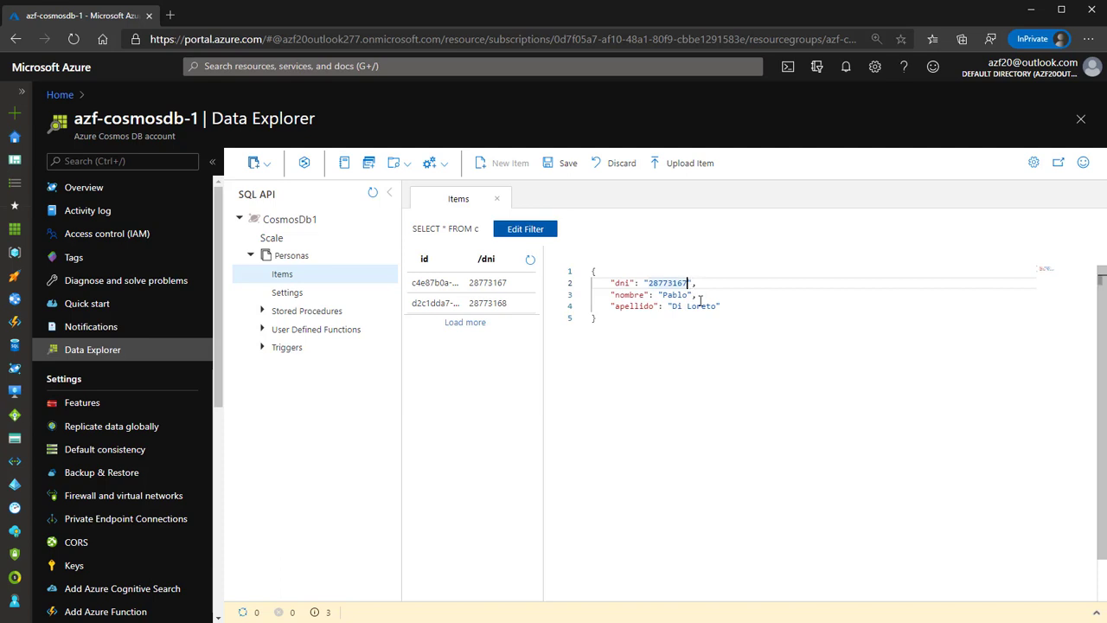
{"action": "key", "text": "BackSpace"}
{"action": "type", "text": "9"}
{"action": "double_click", "coordinate": [675, 296]}
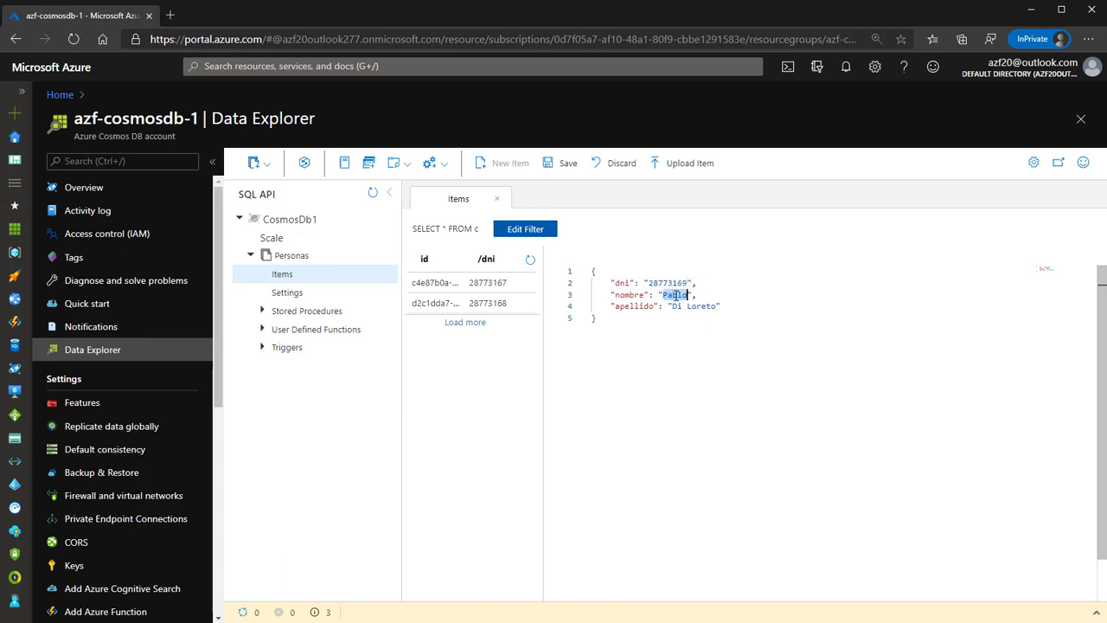
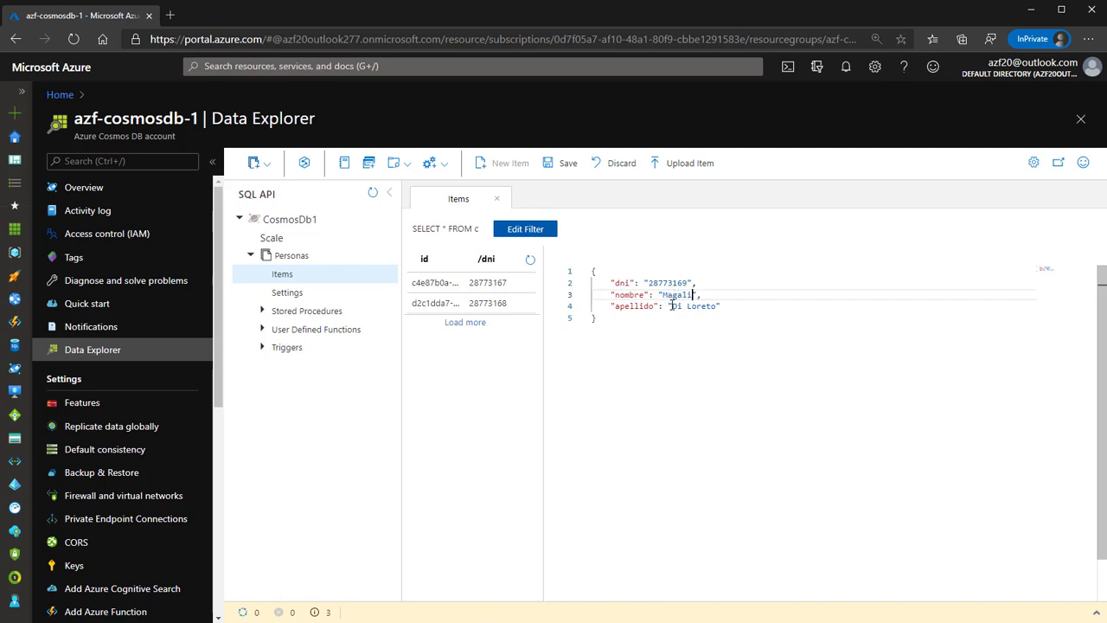
{"action": "left_click_drag", "start_coordinate": [672, 306], "coordinate": [719, 306]}
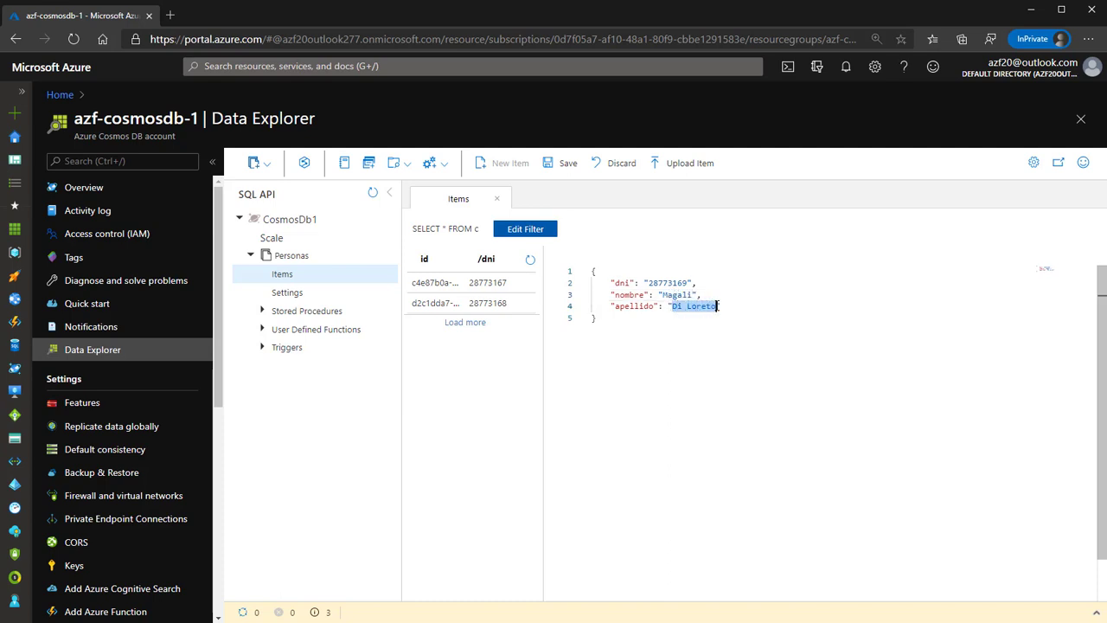
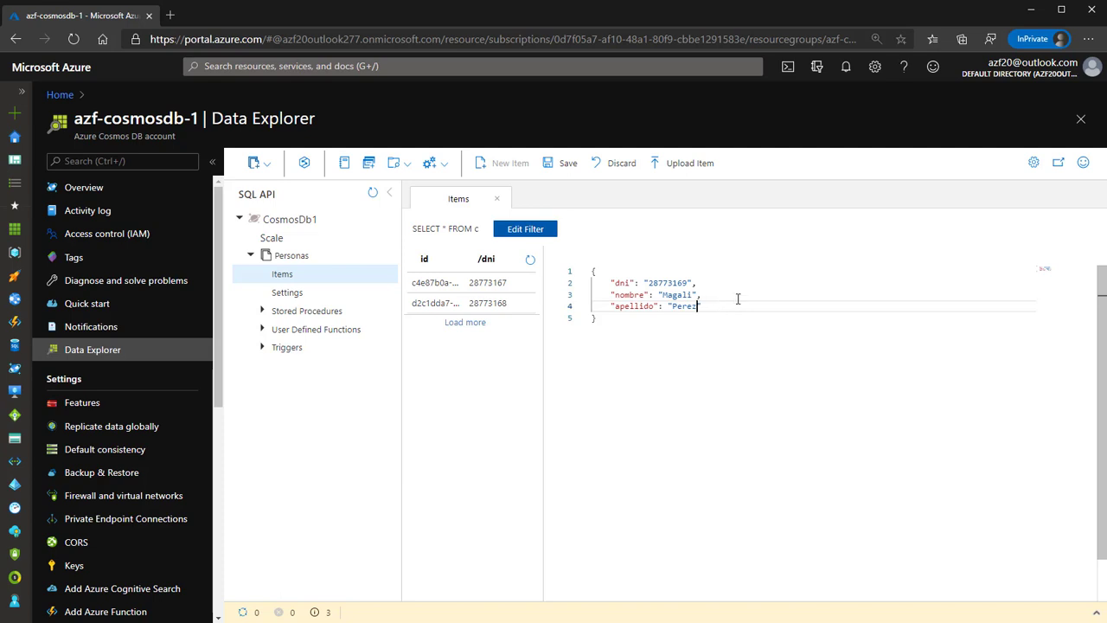
Add a paisdeorigen field set to 'Chile' and save the third Personas item.
{"action": "left_click", "coordinate": [725, 305]}
{"action": "key", "text": "Return"}
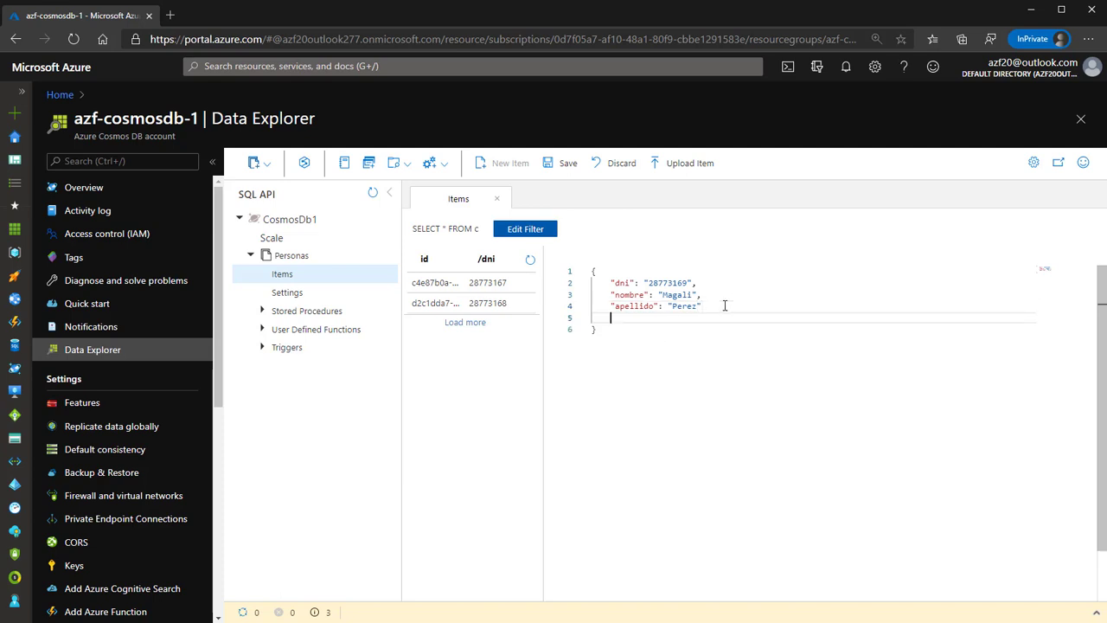
{"action": "key", "text": "BackSpace"}
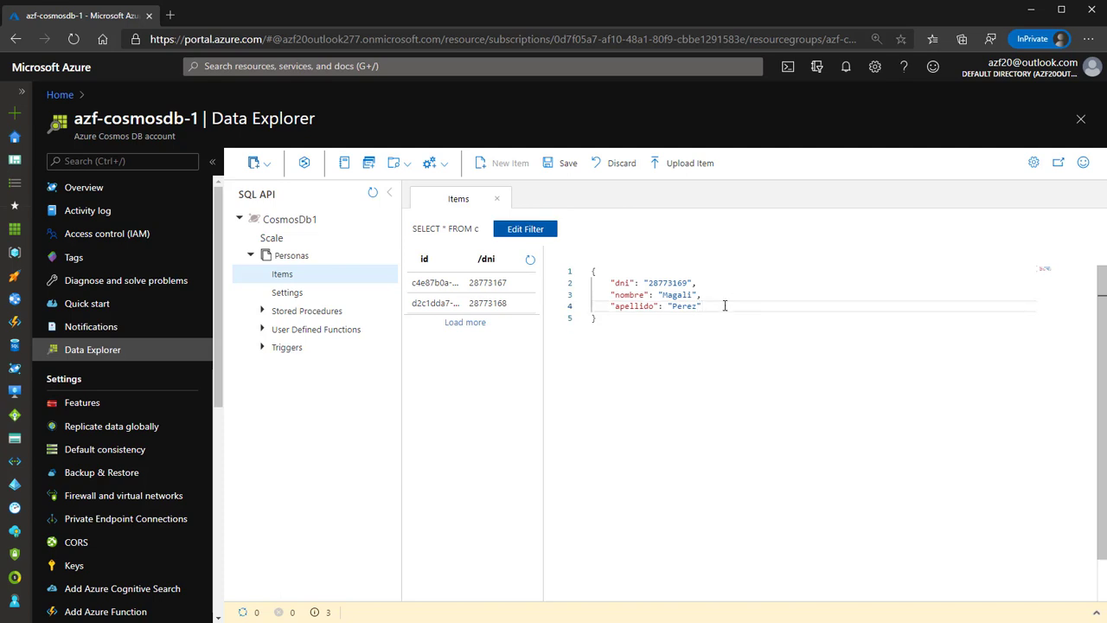
{"action": "type", "text": ","}
{"action": "key", "text": "Return"}
{"action": "type", "text": "\"fe"}
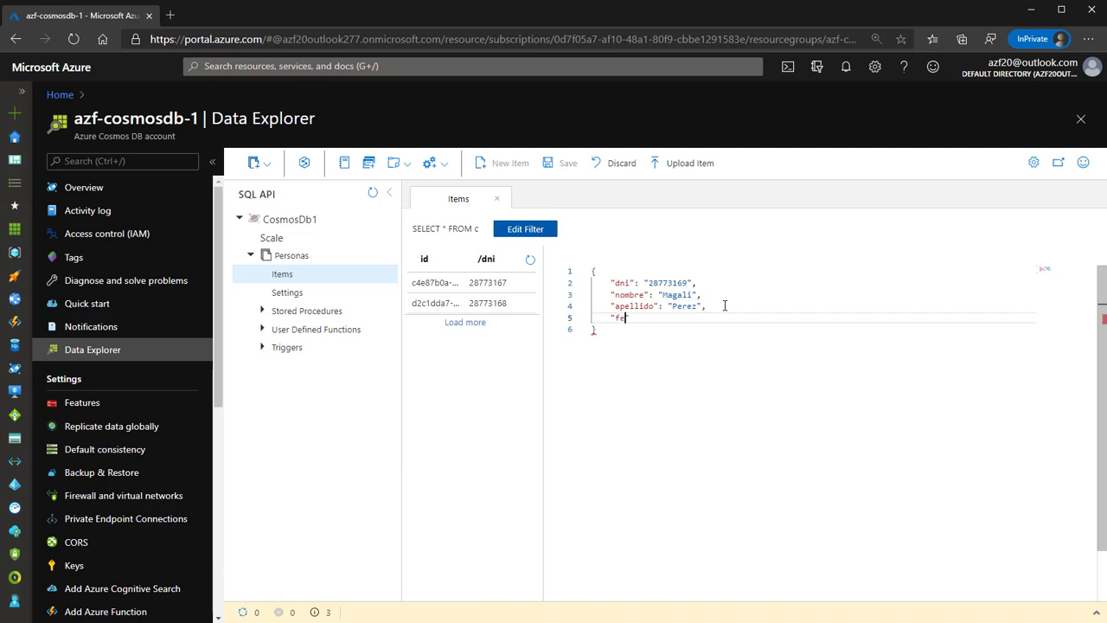
{"action": "key", "text": "BackSpace"}
{"action": "type", "text": "paisdeorigen\": \"Chile\""}
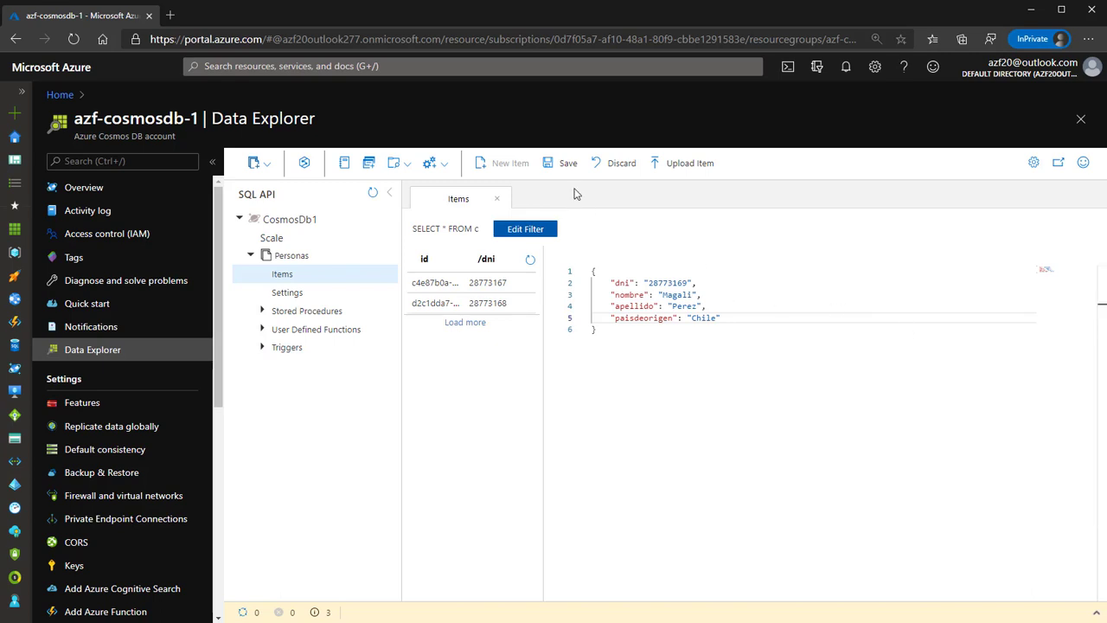
{"action": "left_click", "coordinate": [566, 163]}
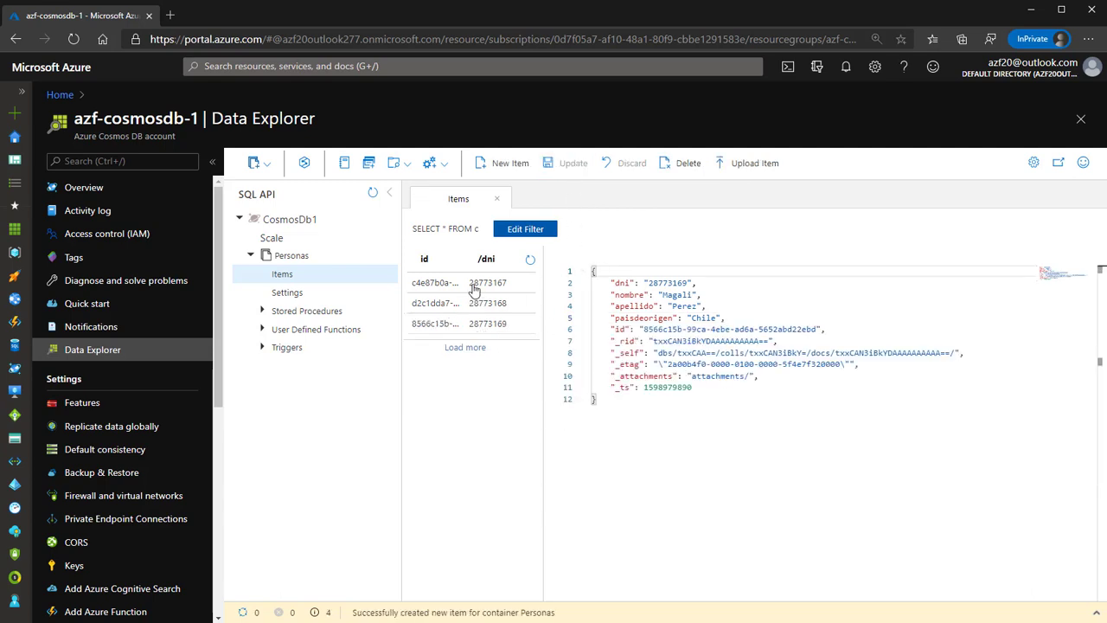
View the first, second and third saved Personas items, then start a new item.
{"action": "left_click", "coordinate": [473, 287]}
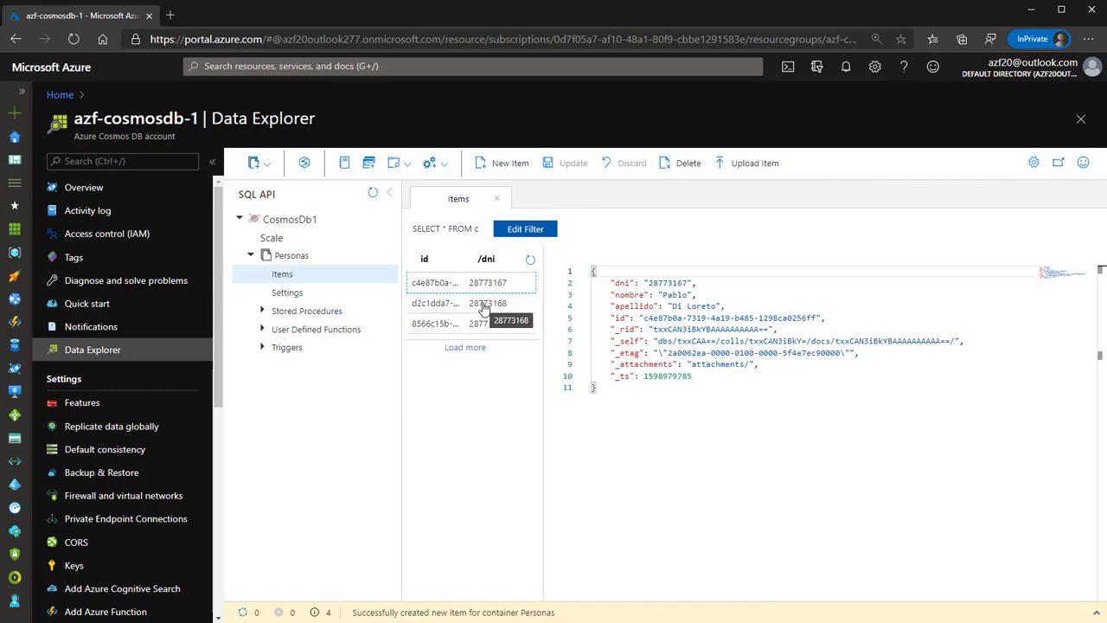
{"action": "left_click", "coordinate": [484, 308]}
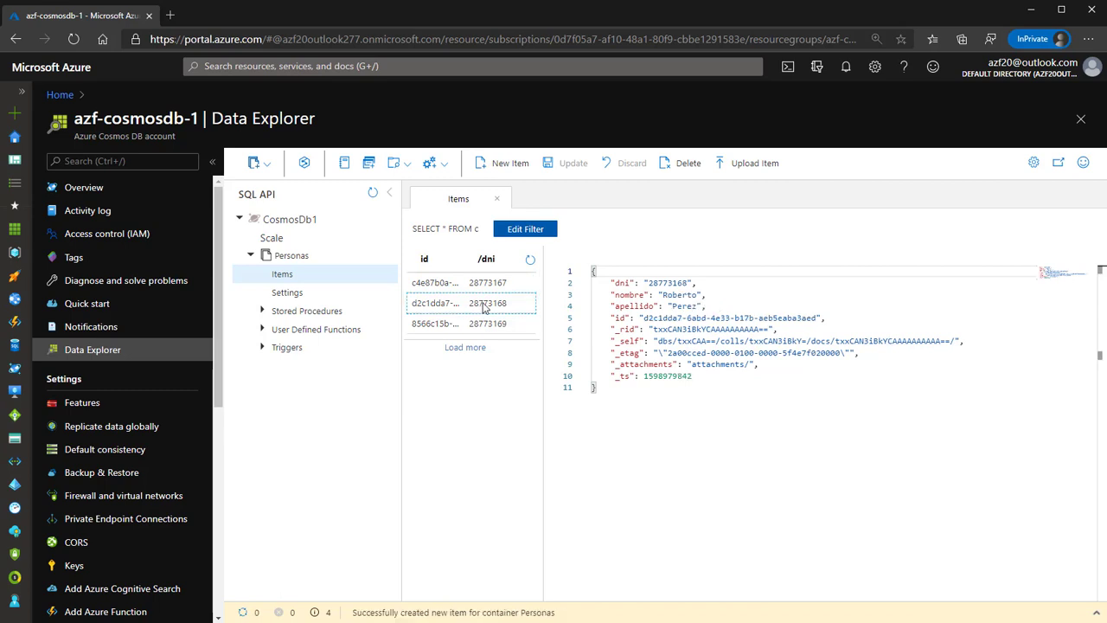
{"action": "left_click", "coordinate": [483, 327]}
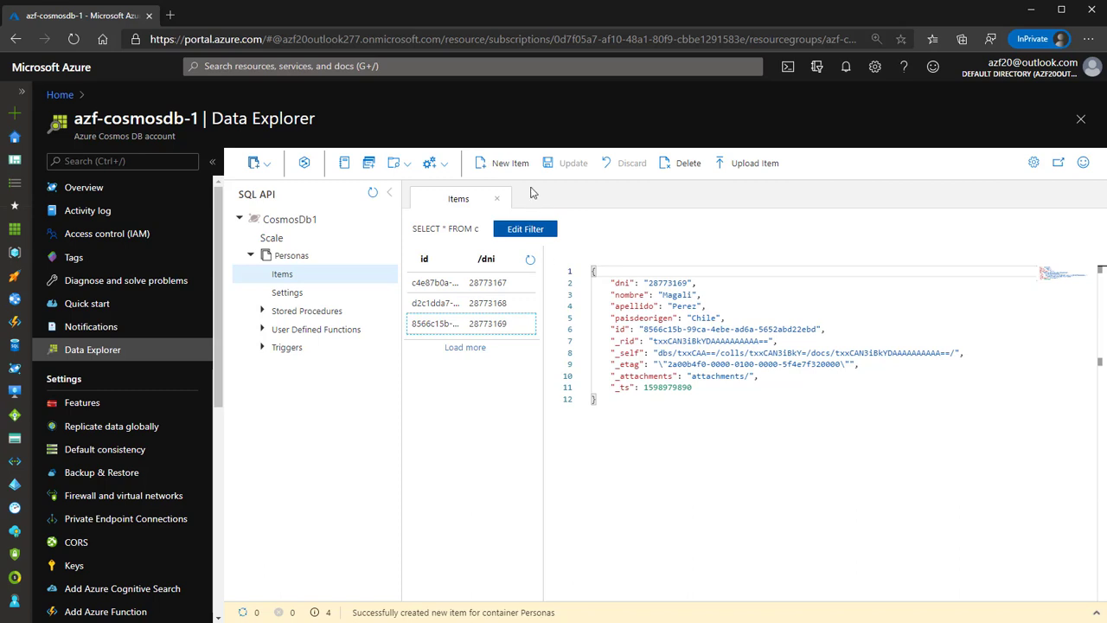
{"action": "left_click", "coordinate": [503, 163]}
Paste the copied person JSON into the new item and change its dni, nombre and apellido.
{"action": "key", "text": "ctrl+a"}
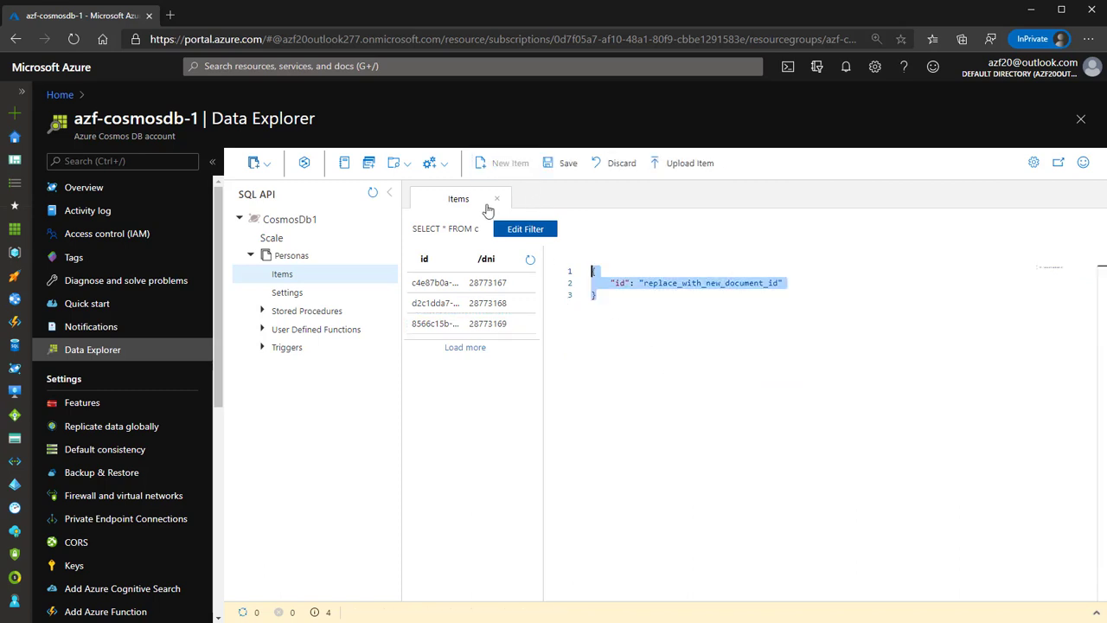
{"action": "left_click", "coordinate": [736, 310]}
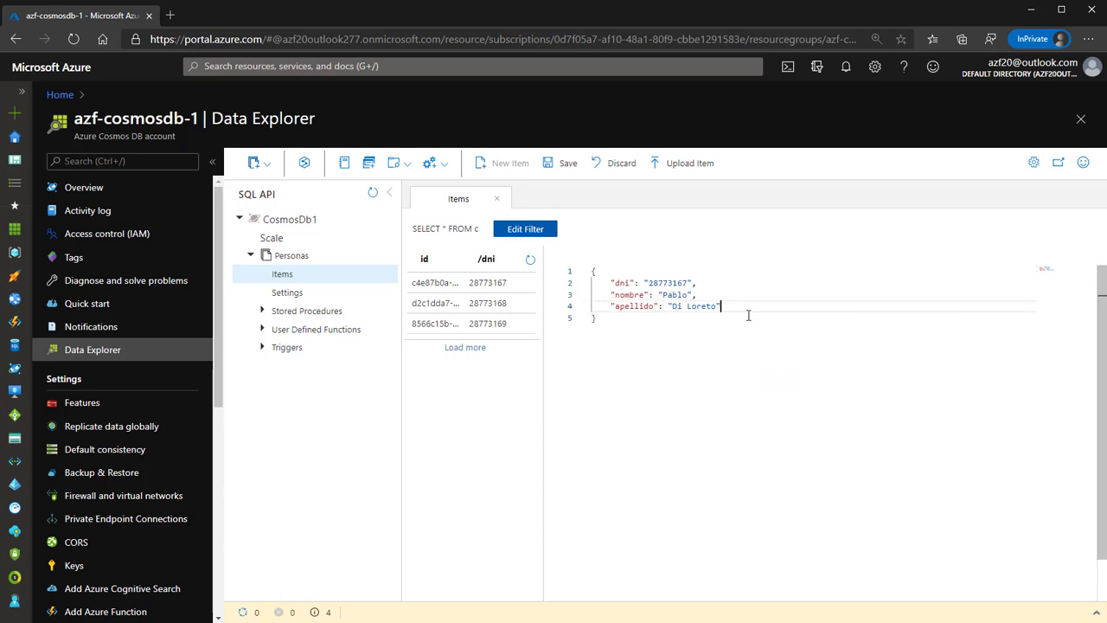
{"action": "left_click_drag", "start_coordinate": [687, 282], "coordinate": [673, 284]}
{"action": "type", "text": "250"}
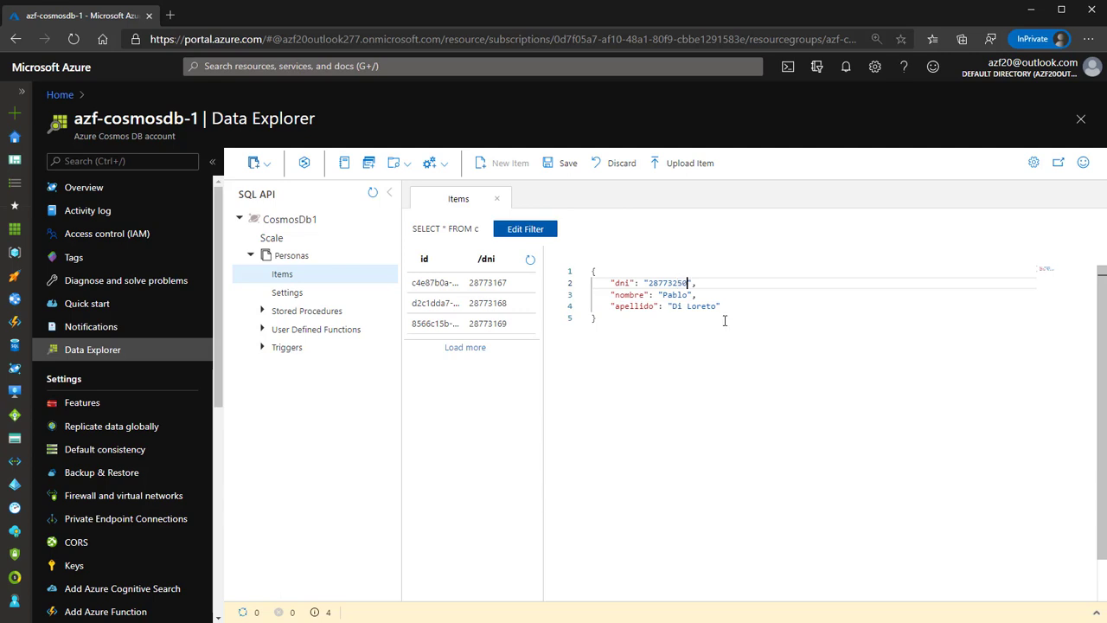
{"action": "double_click", "coordinate": [675, 295]}
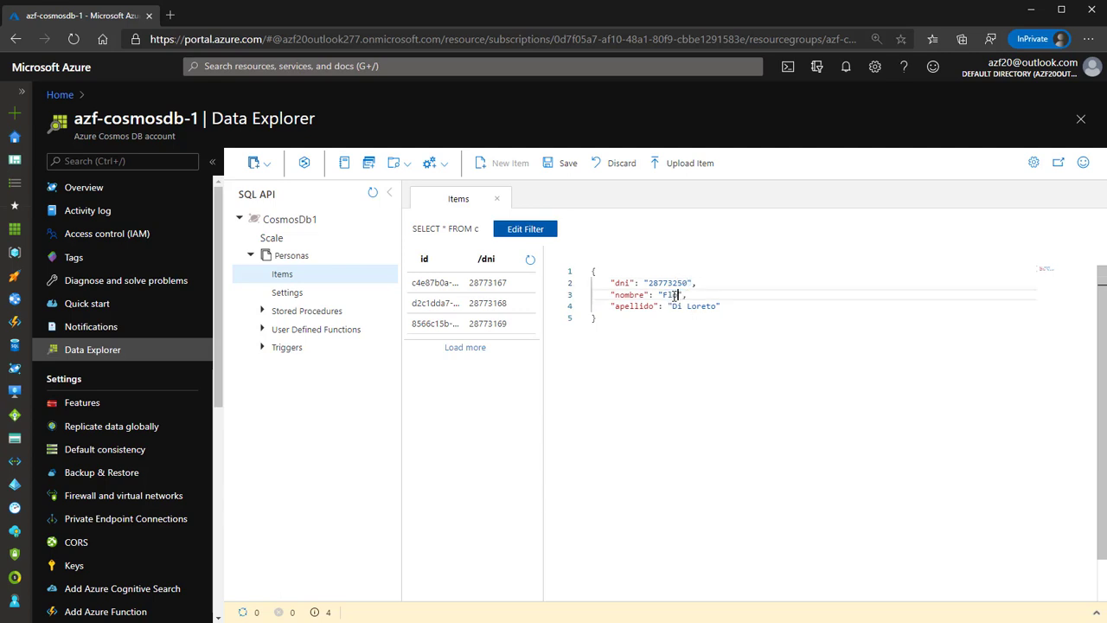
{"action": "left_click_drag", "start_coordinate": [670, 306], "coordinate": [717, 306]}
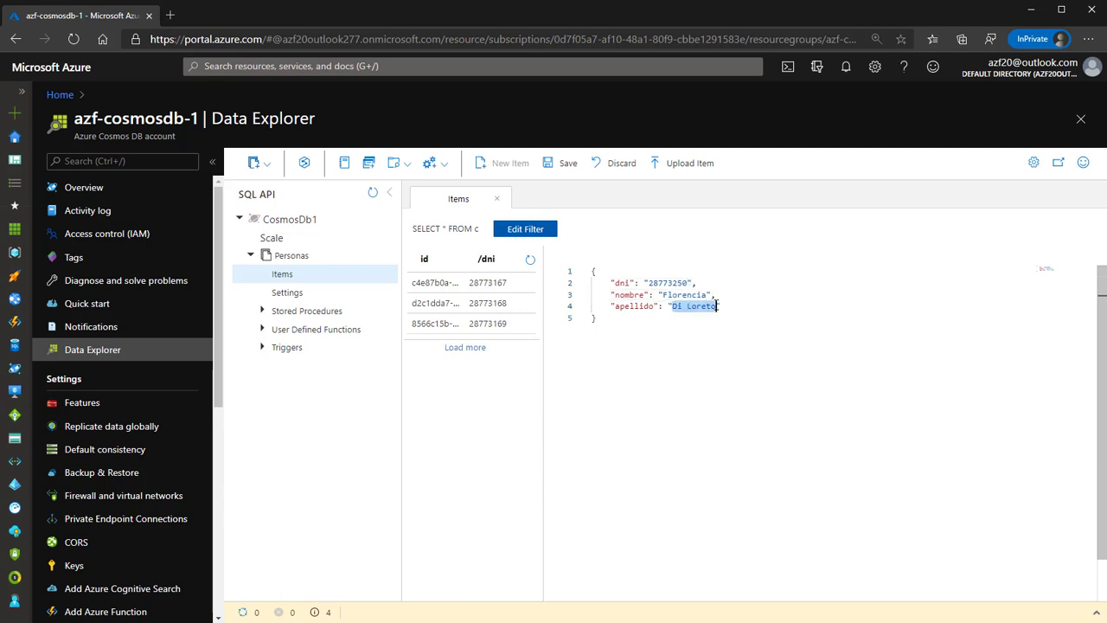
Add paisdeorigen 'Argentina' and an empty correoselectronicos array after apellido.
{"action": "left_click", "coordinate": [716, 328]}
{"action": "left_click", "coordinate": [735, 305]}
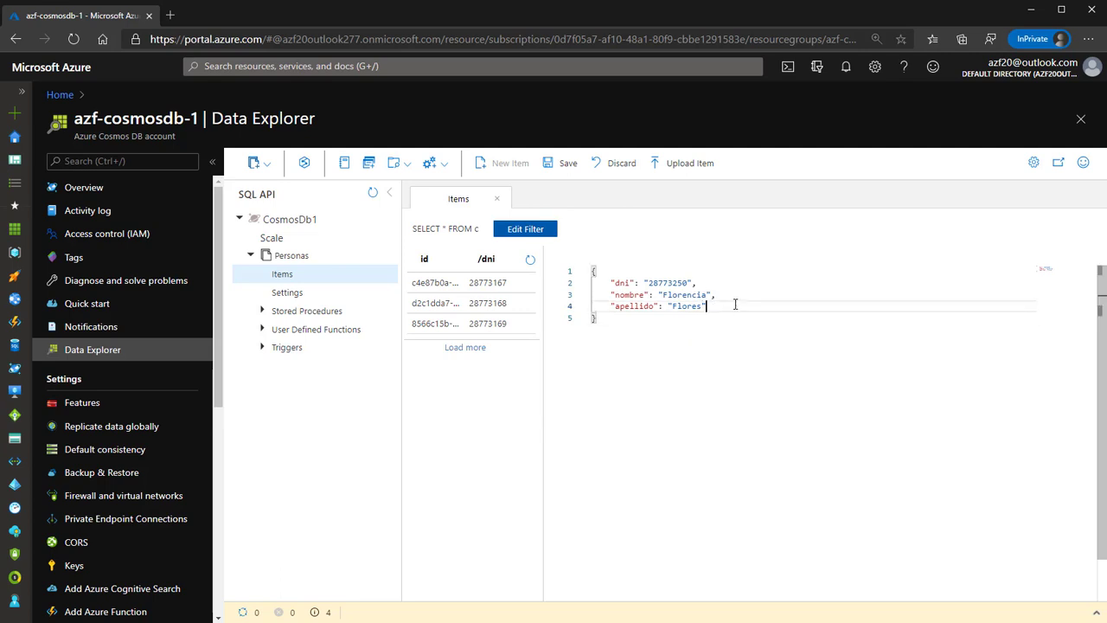
{"action": "type", "text": ","}
{"action": "key", "text": "Return"}
{"action": "type", "text": "\"pai"}
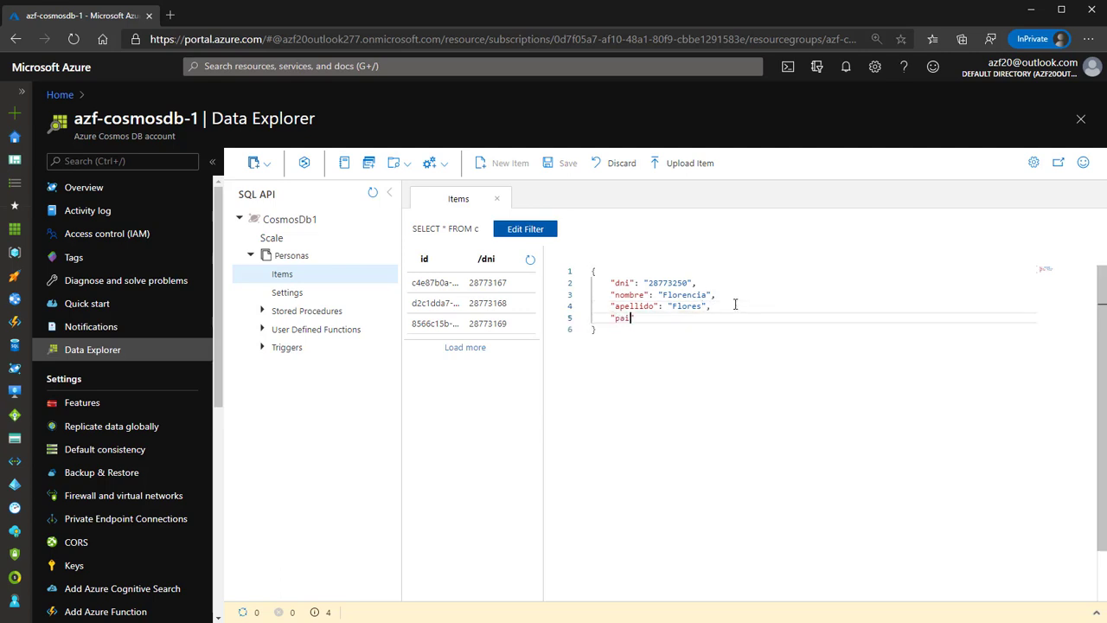
{"action": "type", "text": "sdeorigen\": \"Argentina\","}
{"action": "key", "text": "Return"}
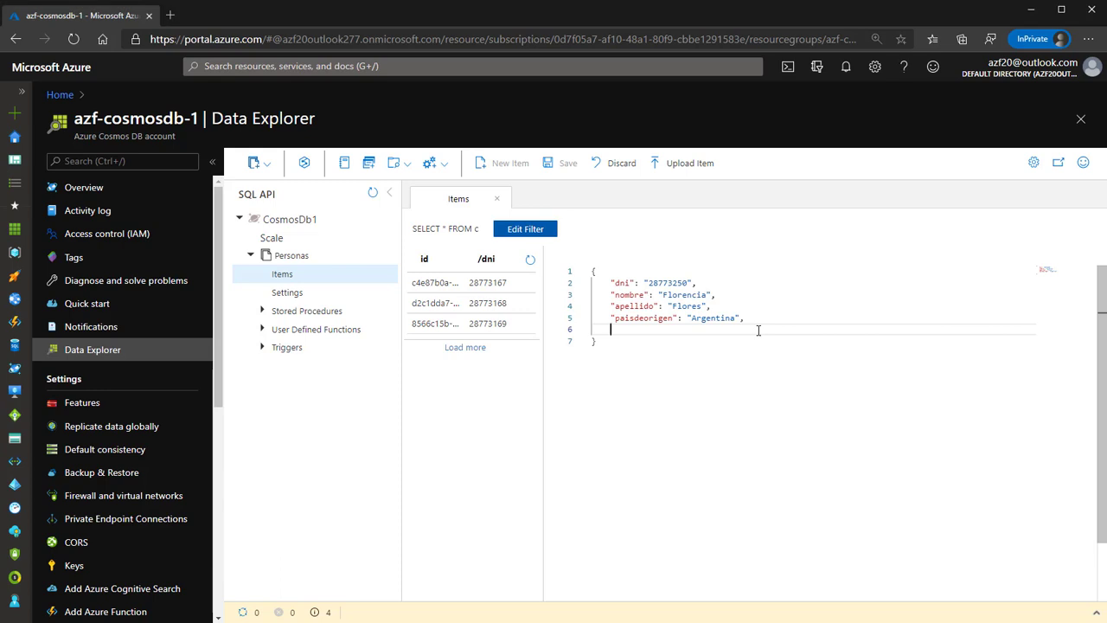
{"action": "type", "text": "\"correoselectronicos\":"}
{"action": "type", "text": "["}
{"action": "key", "text": "Return"}
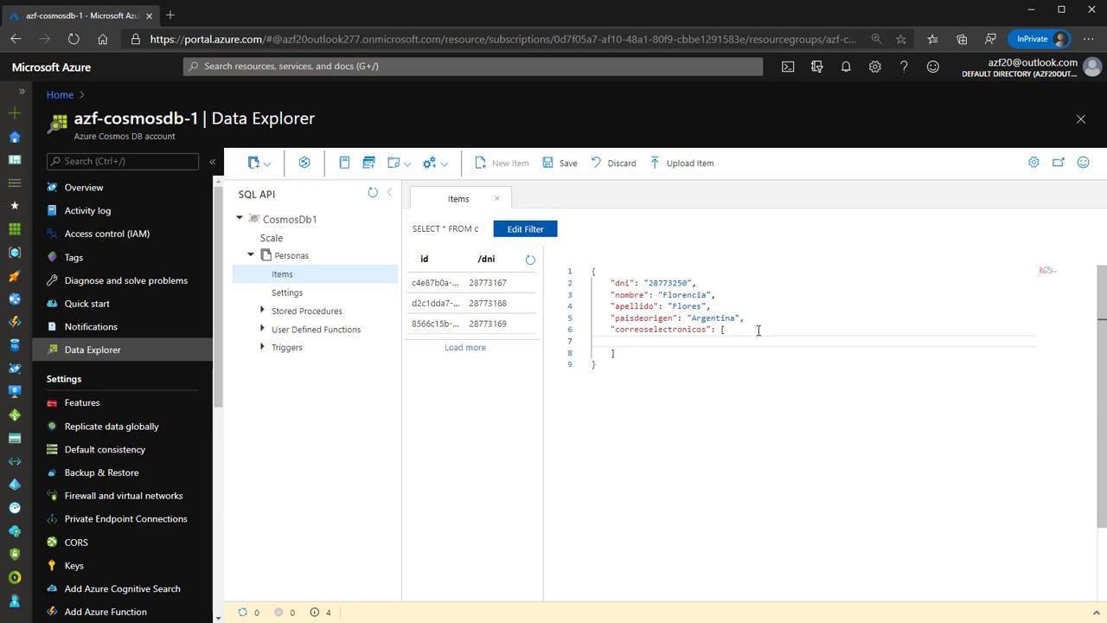
Add a first correoelectronico entry holding the person's outlook.com e-mail address.
{"action": "left_click", "coordinate": [751, 339]}
{"action": "type", "text": "{ \""}
{"action": "type", "text": "correoele"}
{"action": "type", "text": "ctronico\":"}
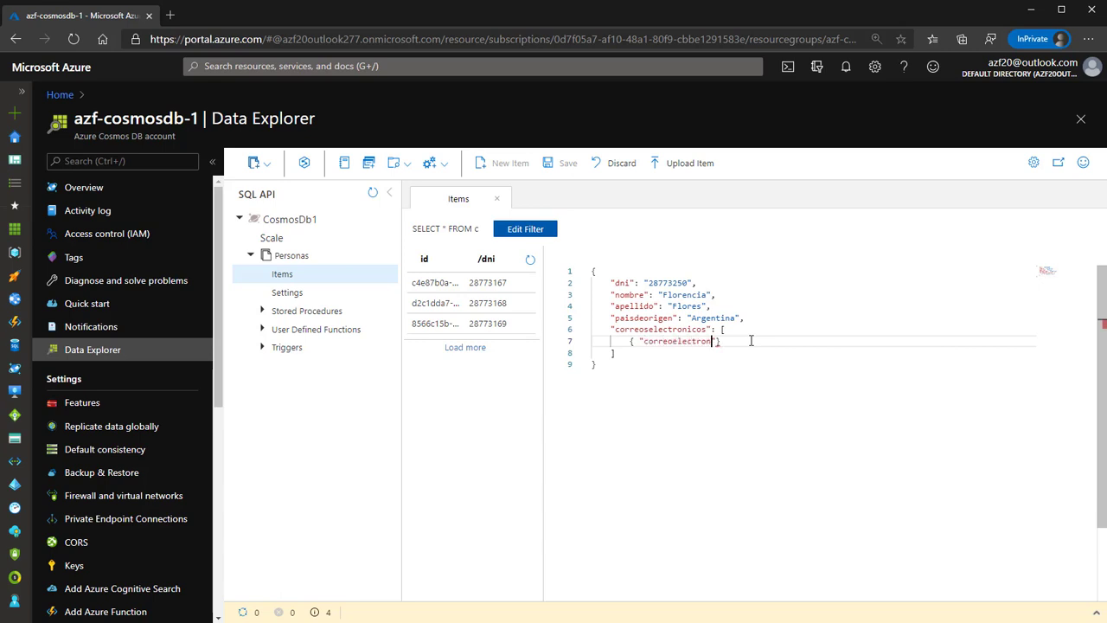
{"action": "key", "text": "BackSpace"}
{"action": "key", "text": "BackSpace"}
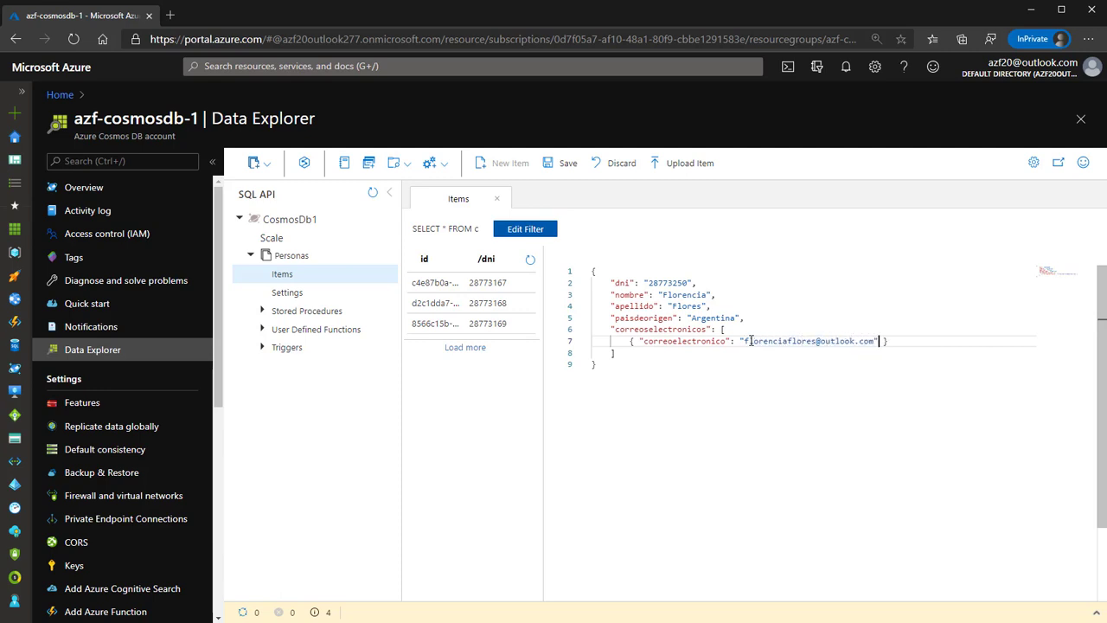
{"action": "key", "text": "End"}
{"action": "type", "text": ","}
{"action": "key", "text": "Return"}
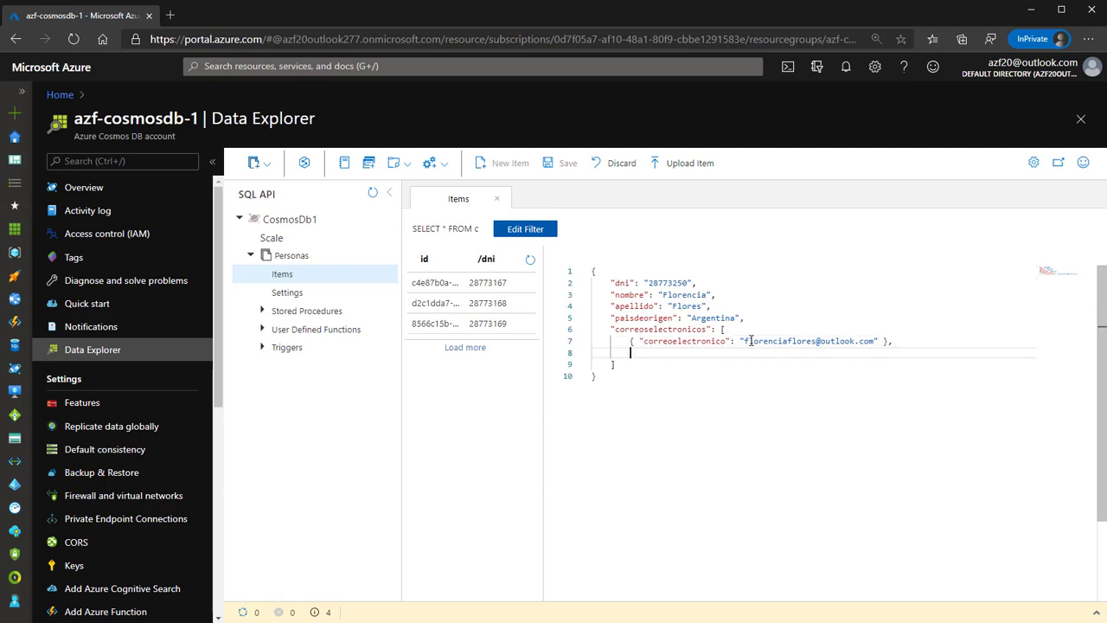
Duplicate that entry with the domain changed to gmail, and save the item.
{"action": "type", "text": "{"}
{"action": "key", "text": "Left"}
{"action": "left_click_drag", "start_coordinate": [641, 341], "coordinate": [878, 341]}
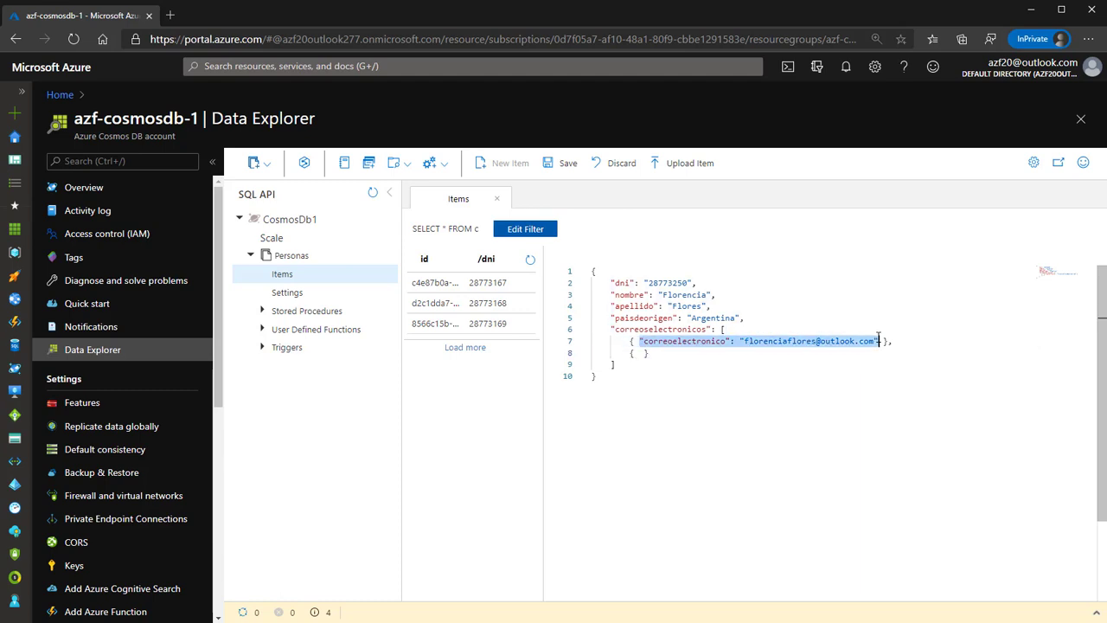
{"action": "key", "text": "ctrl+c"}
{"action": "left_click", "coordinate": [642, 353]}
{"action": "key", "text": "ctrl+v"}
{"action": "double_click", "coordinate": [832, 353]}
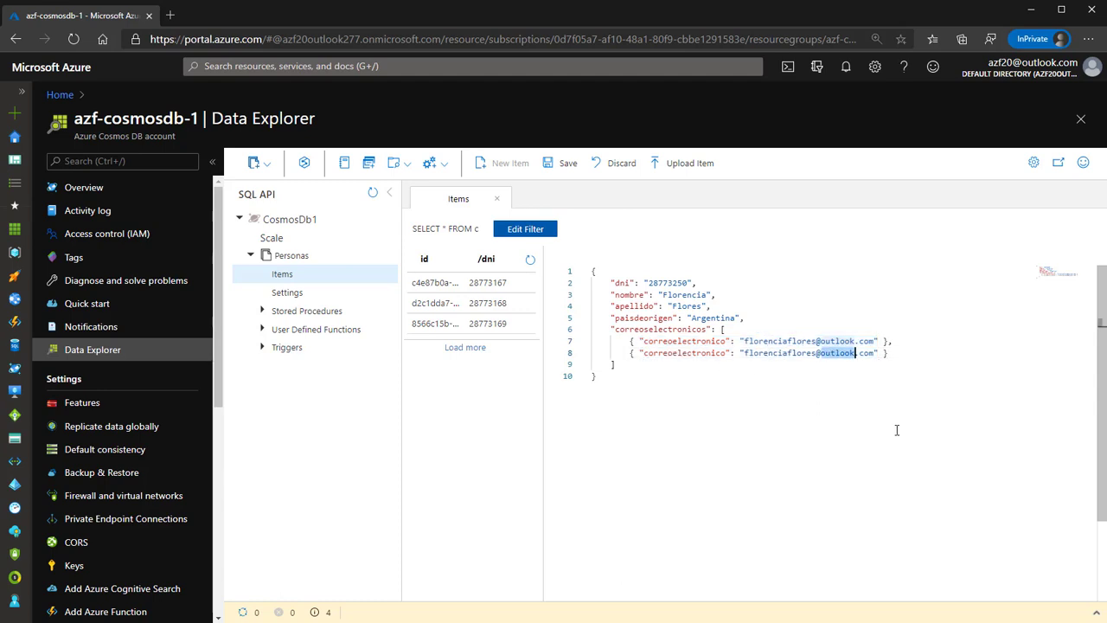
{"action": "type", "text": "gmail"}
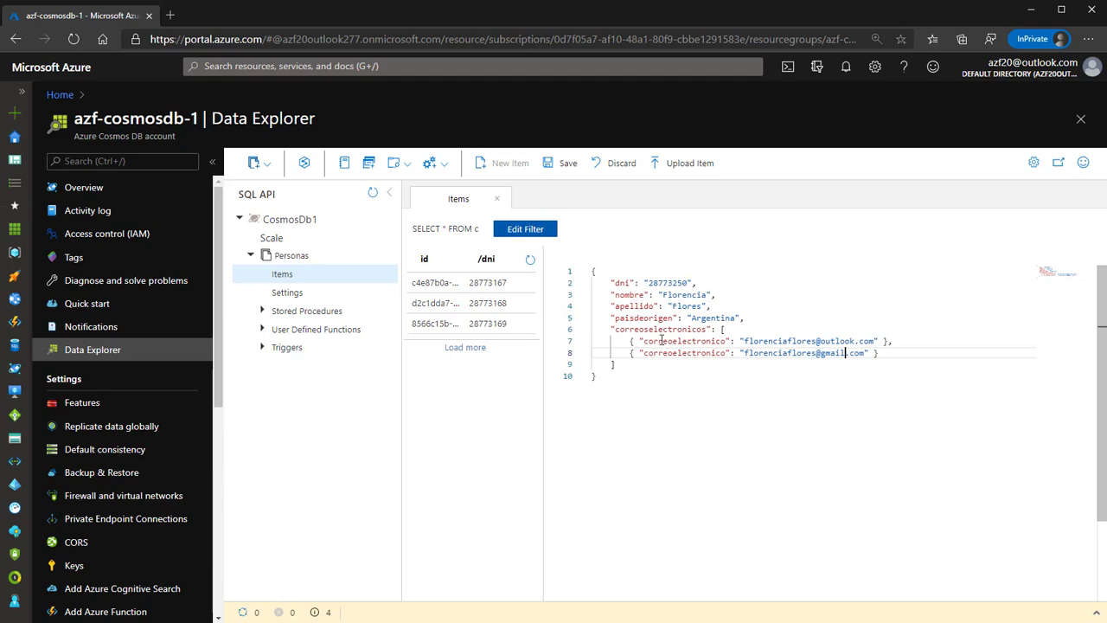
{"action": "left_click", "coordinate": [564, 164]}
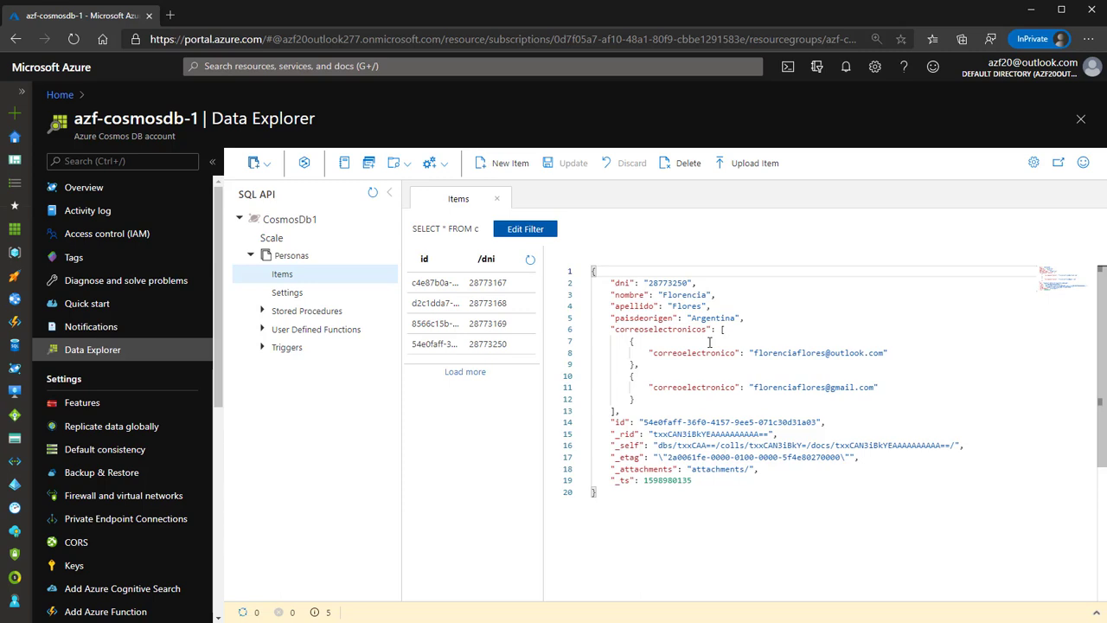
Review the four saved Personas items, ending on the Argentina item.
{"action": "left_click", "coordinate": [494, 285]}
{"action": "left_click", "coordinate": [489, 305]}
{"action": "left_click", "coordinate": [487, 325]}
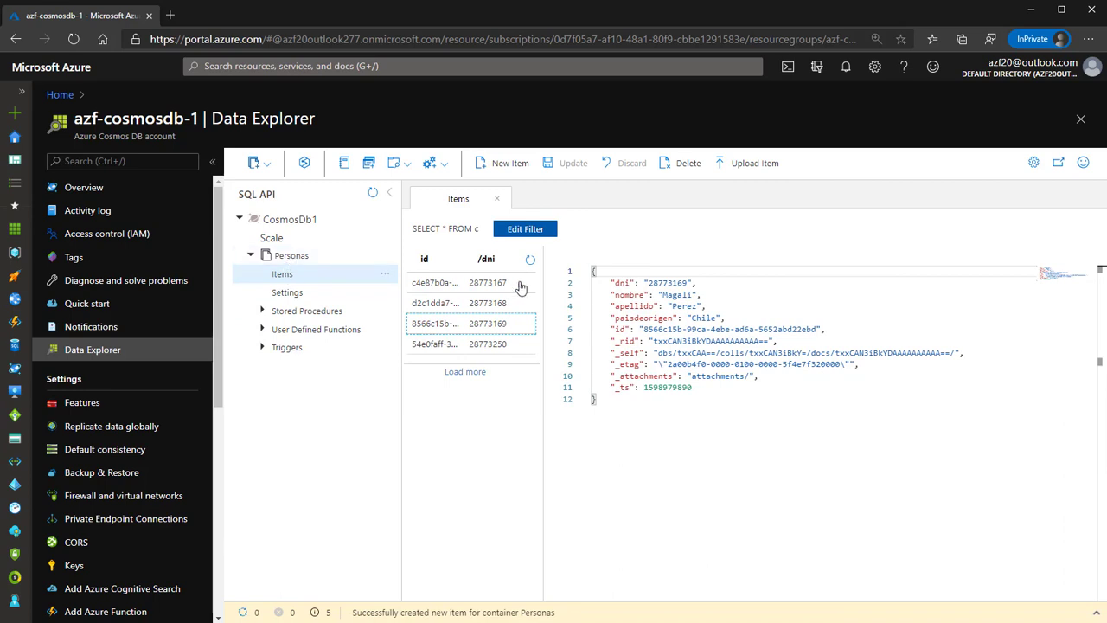
{"action": "left_click", "coordinate": [474, 345]}
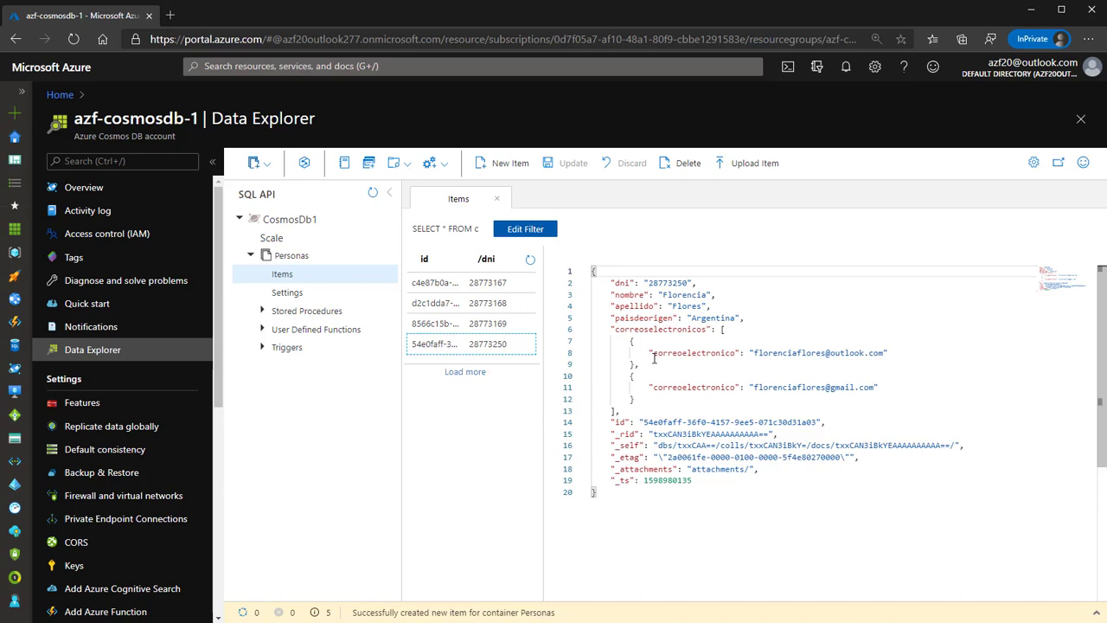
Copy the Argentina item's fields into a new item and select its e-mail entry.
{"action": "left_click", "coordinate": [627, 411]}
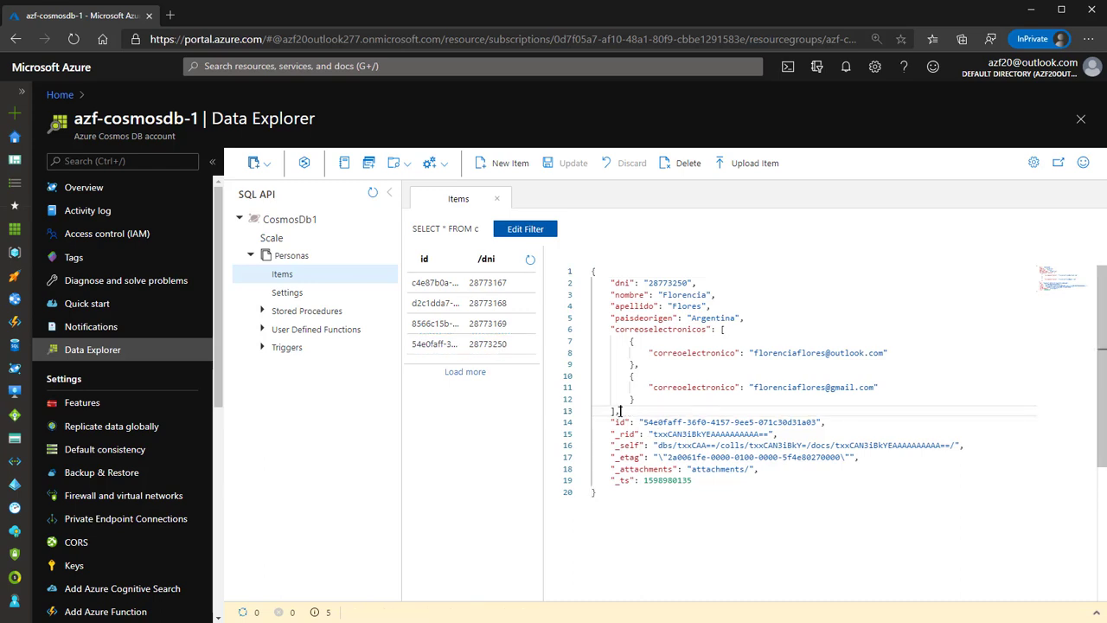
{"action": "left_click_drag", "start_coordinate": [619, 411], "coordinate": [593, 278]}
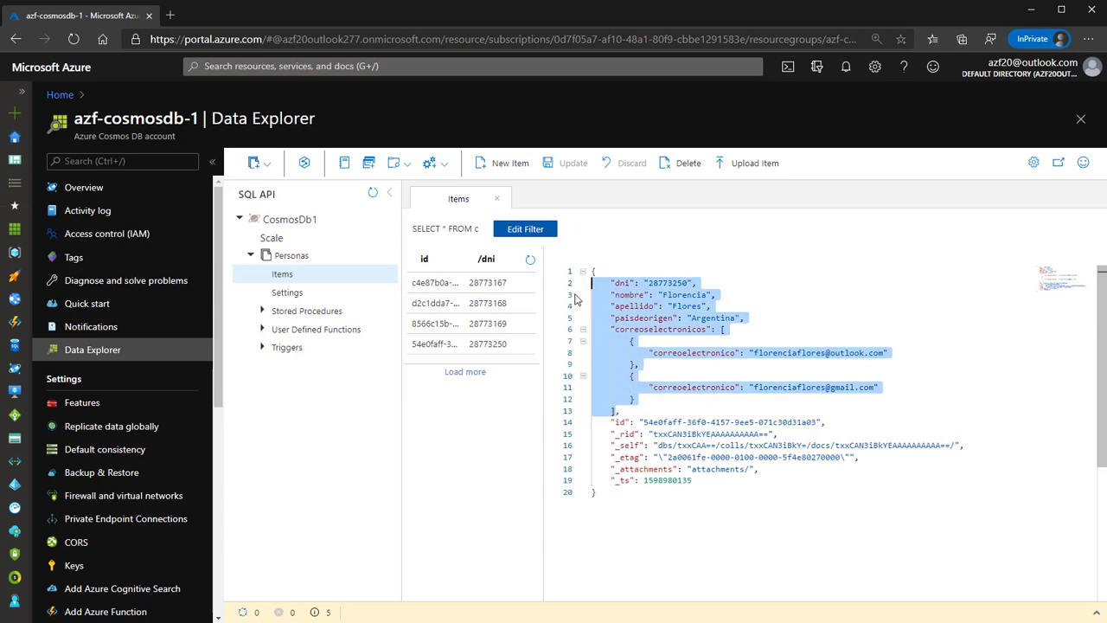
{"action": "left_click", "coordinate": [504, 163]}
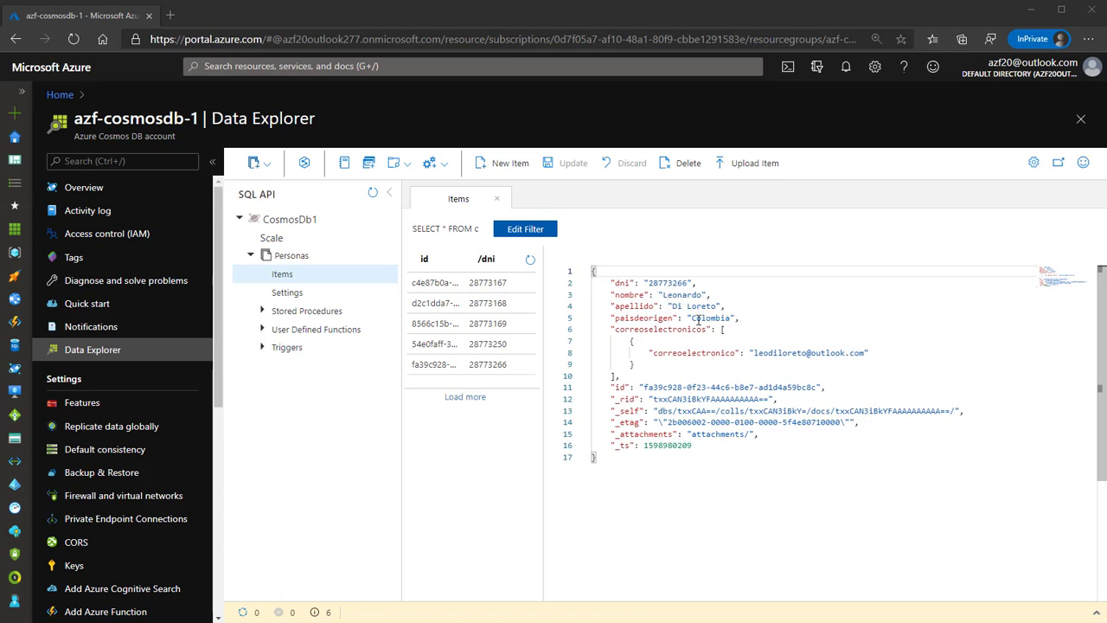
{"action": "left_click_drag", "start_coordinate": [648, 352], "coordinate": [871, 352]}
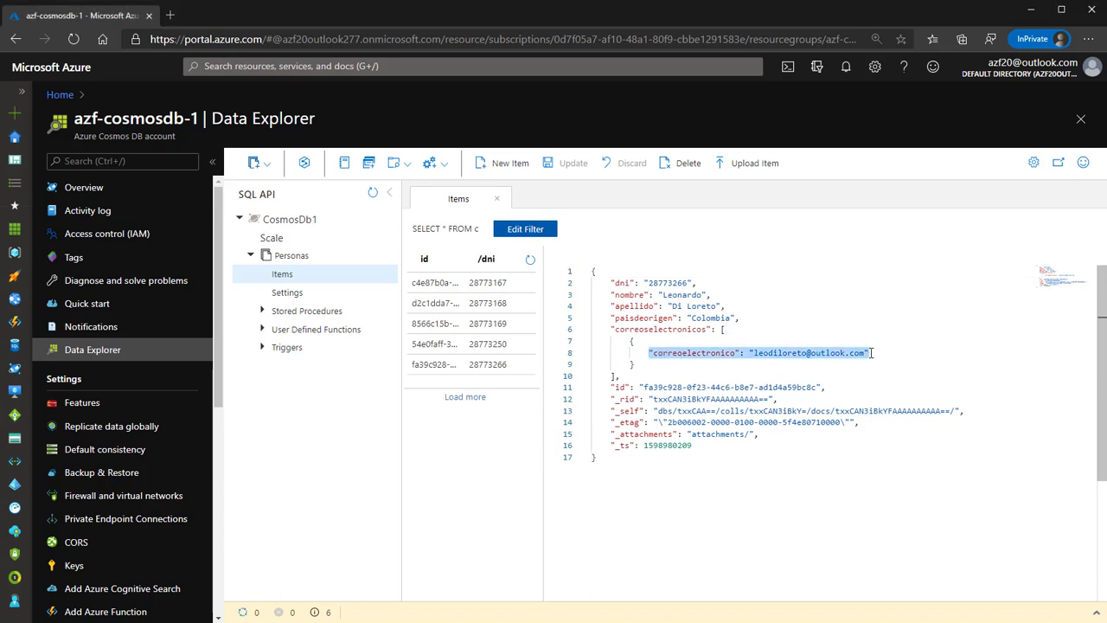
{"action": "left_click", "coordinate": [742, 477]}
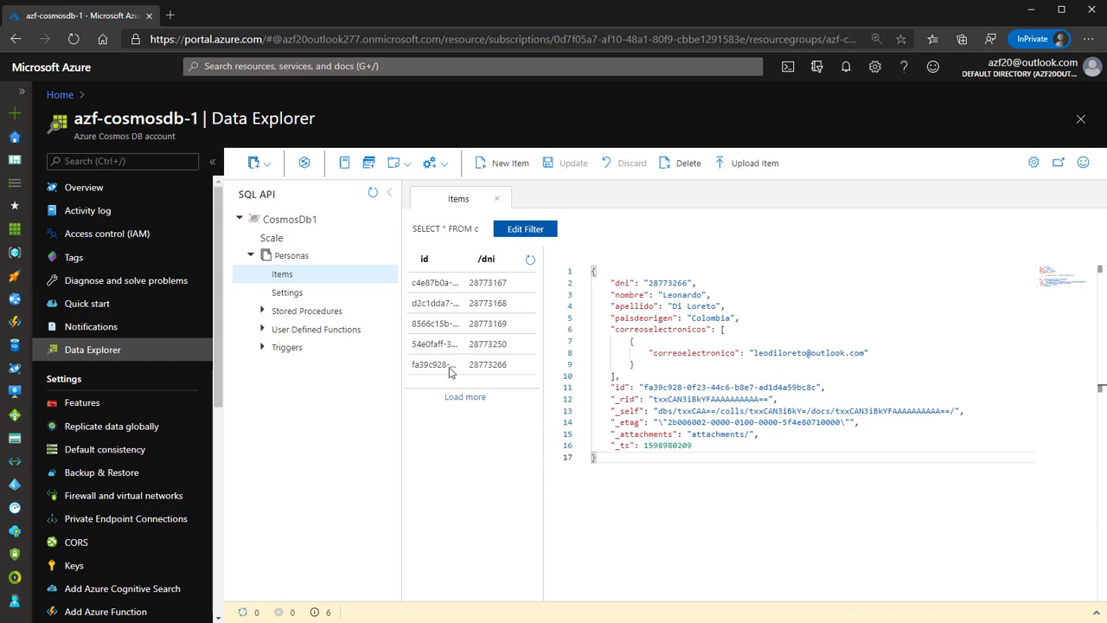
{"action": "left_click", "coordinate": [369, 167]}
{"action": "left_click", "coordinate": [550, 221]}
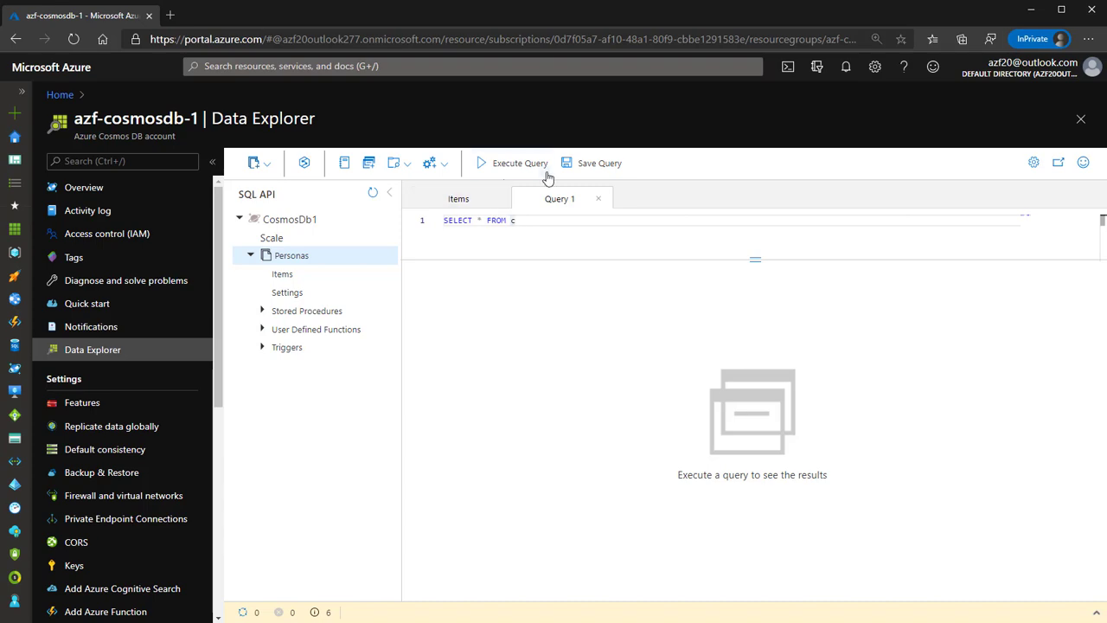
{"action": "left_click", "coordinate": [519, 164]}
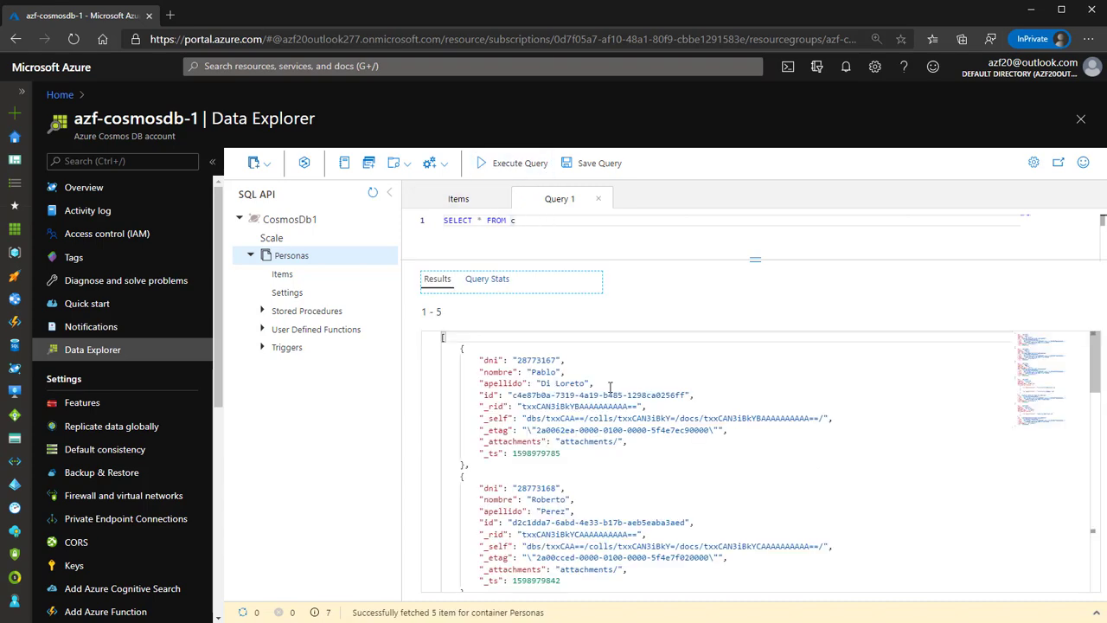
{"action": "scroll", "coordinate": [611, 388], "scroll_direction": "down", "scroll_amount": 10}
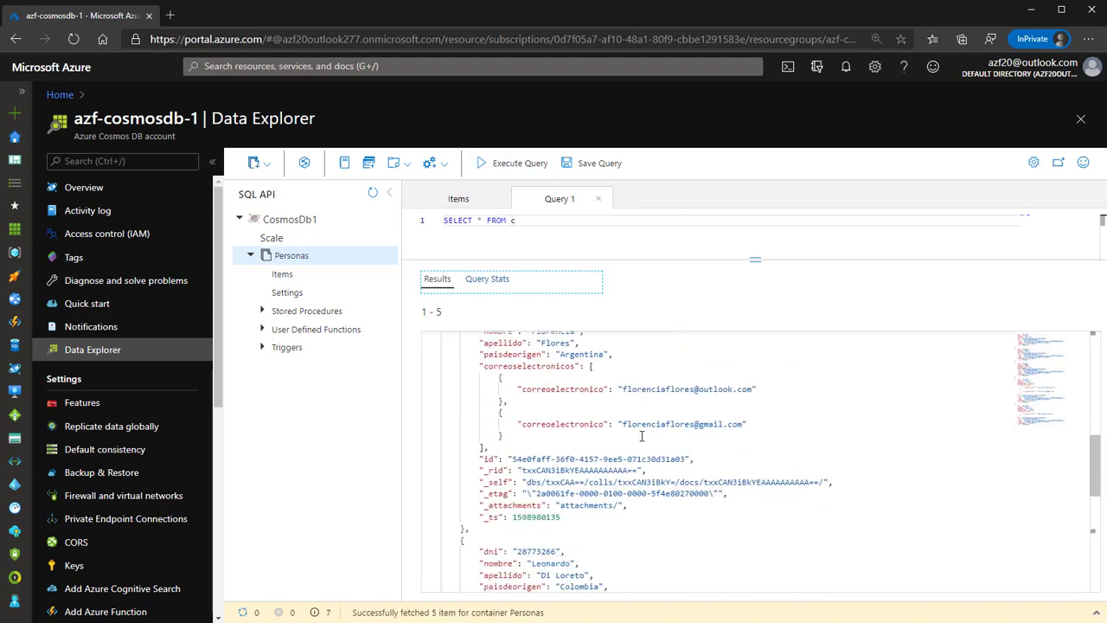
{"action": "scroll", "coordinate": [655, 455], "scroll_direction": "down", "scroll_amount": 3}
{"action": "scroll", "coordinate": [663, 467], "scroll_direction": "up", "scroll_amount": 5}
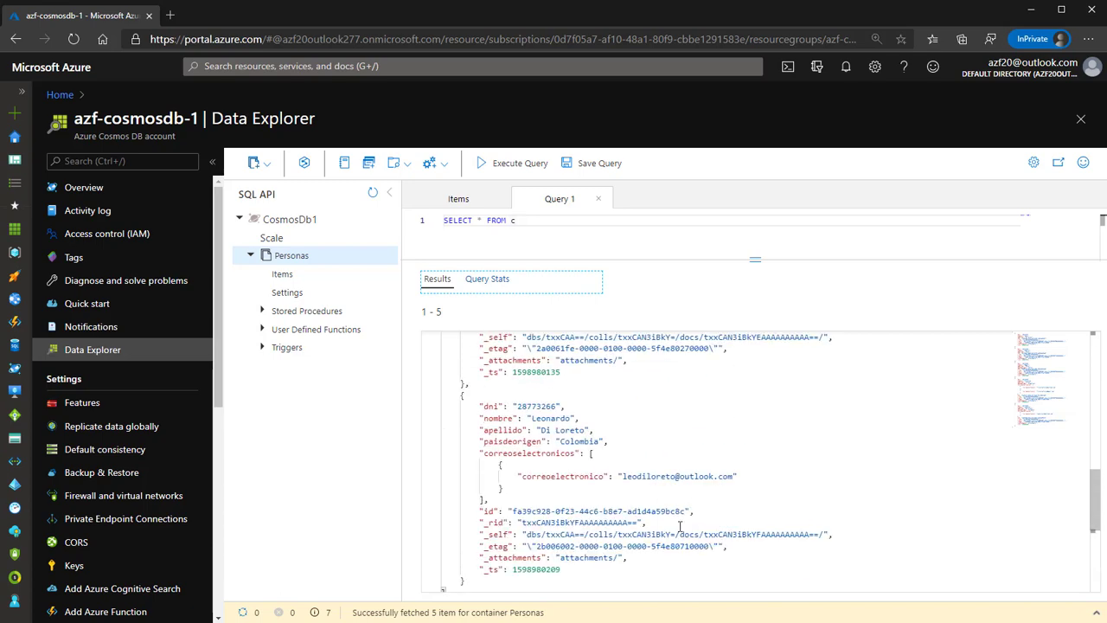
{"action": "scroll", "coordinate": [680, 526], "scroll_direction": "up", "scroll_amount": 7}
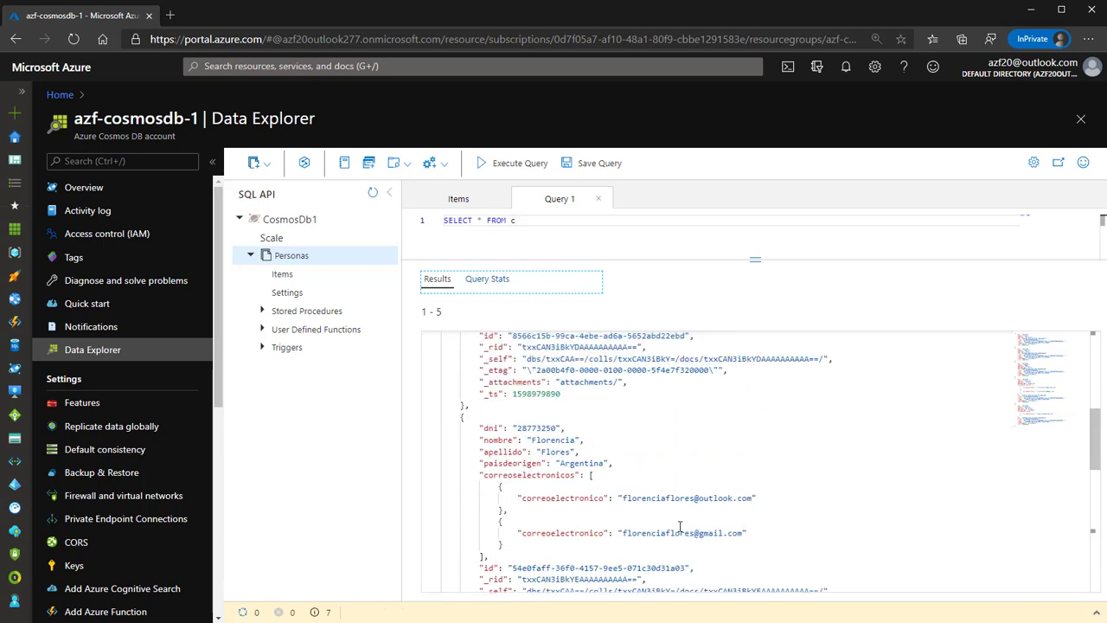
{"action": "scroll", "coordinate": [680, 527], "scroll_direction": "up", "scroll_amount": 10}
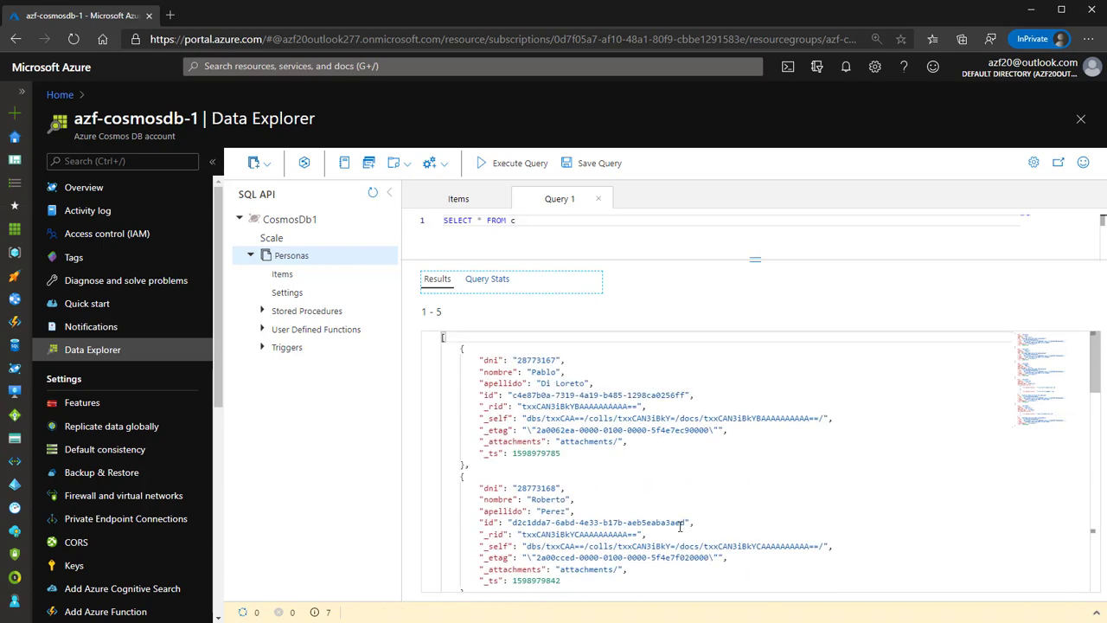
{"action": "left_click", "coordinate": [449, 338]}
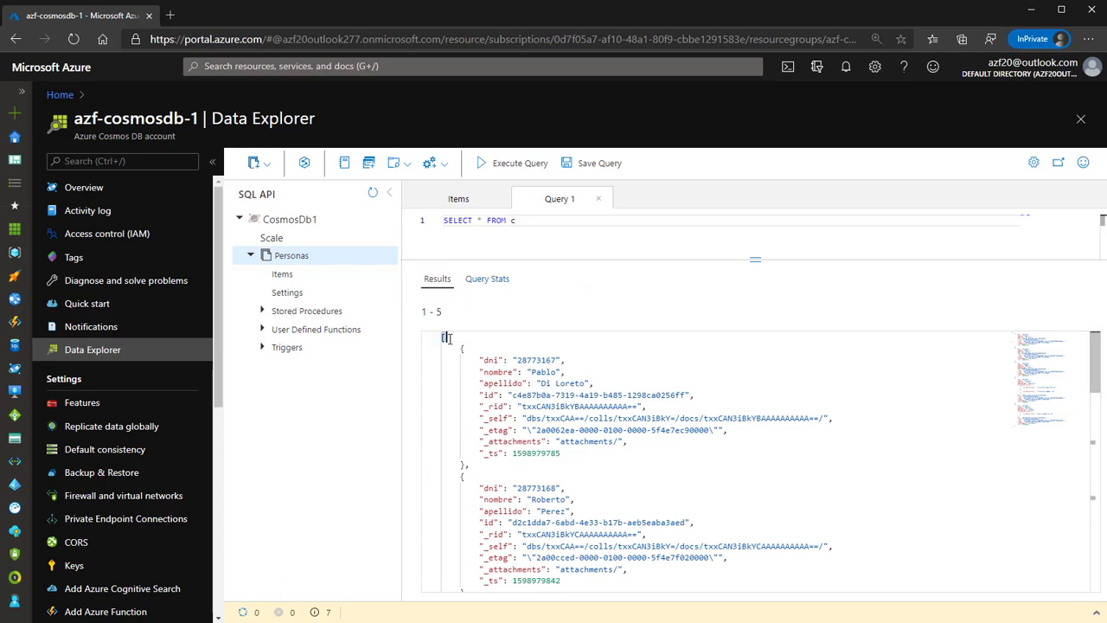
{"action": "left_click_drag", "start_coordinate": [471, 465], "coordinate": [433, 360]}
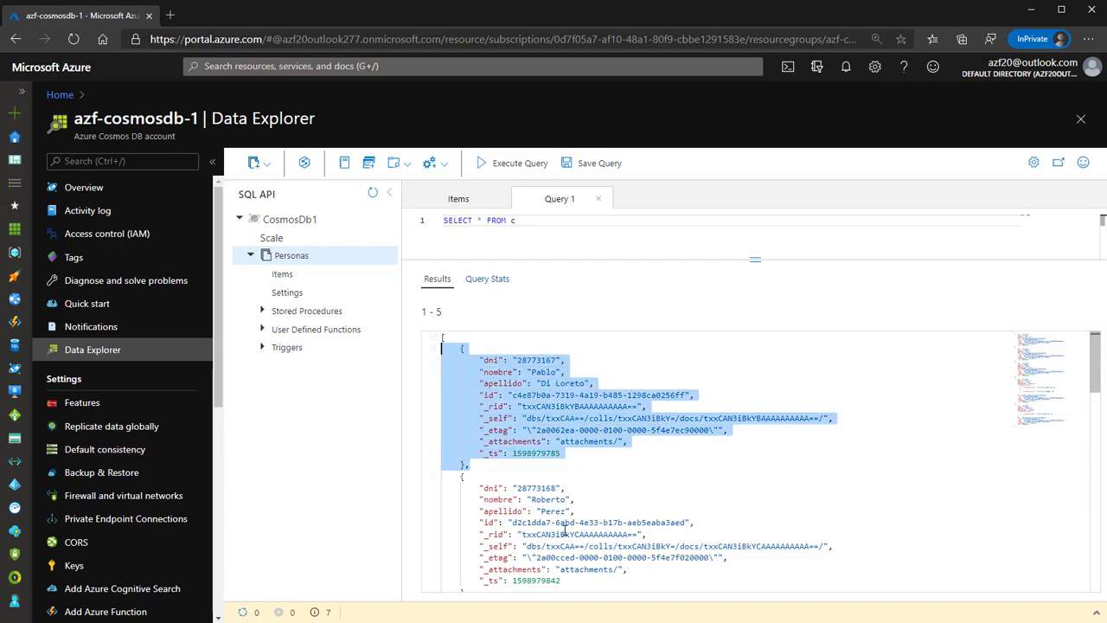
{"action": "scroll", "coordinate": [564, 527], "scroll_direction": "down", "scroll_amount": 10}
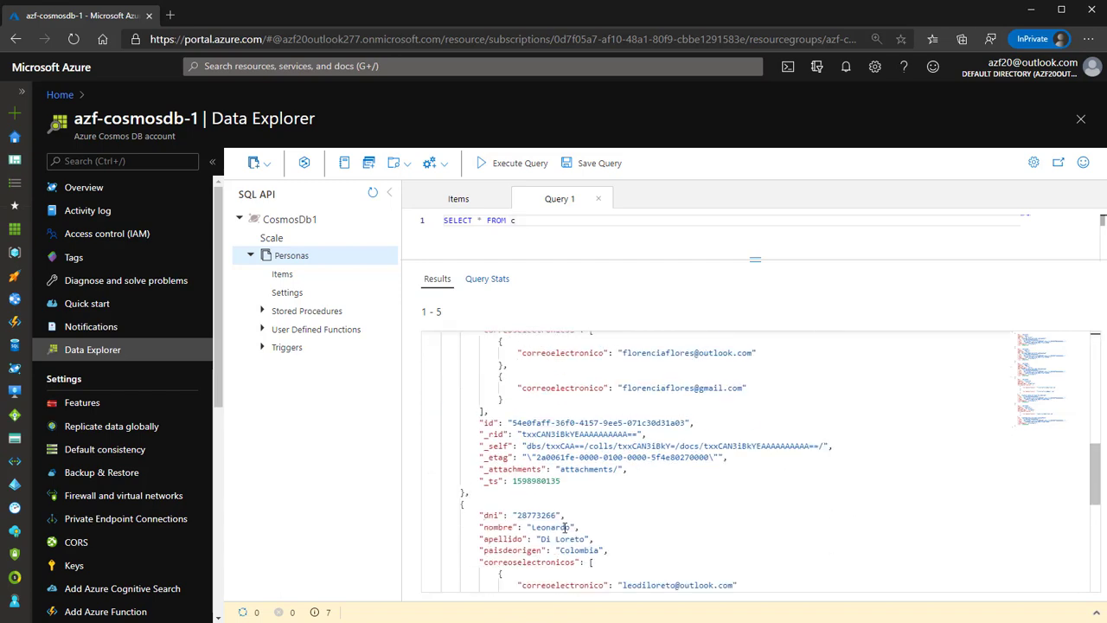
{"action": "scroll", "coordinate": [511, 555], "scroll_direction": "up", "scroll_amount": 10}
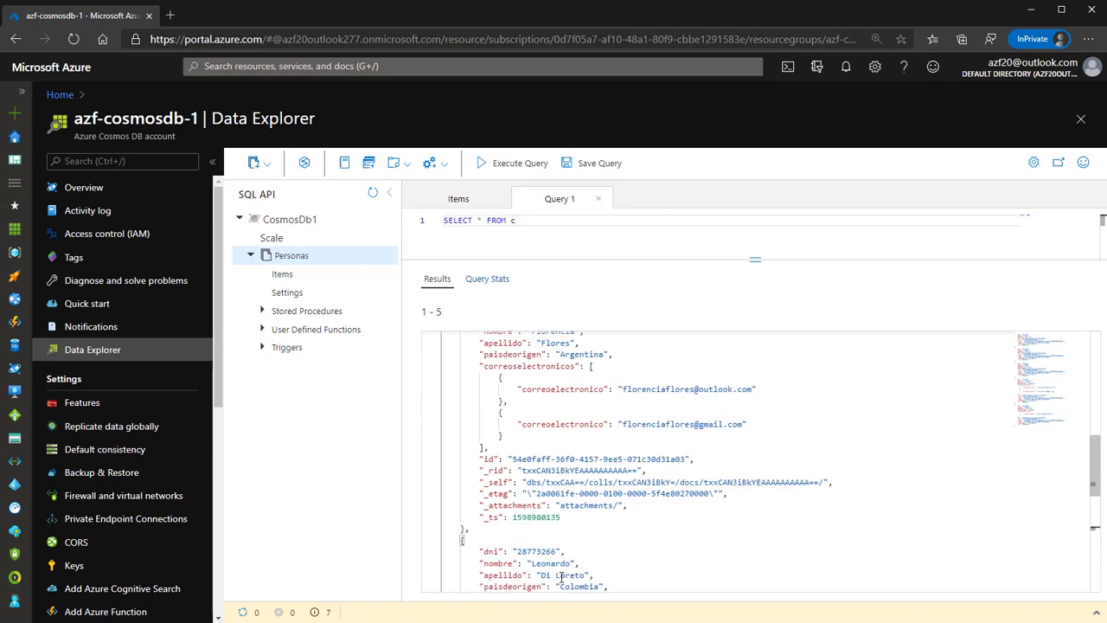
{"action": "left_click", "coordinate": [543, 231]}
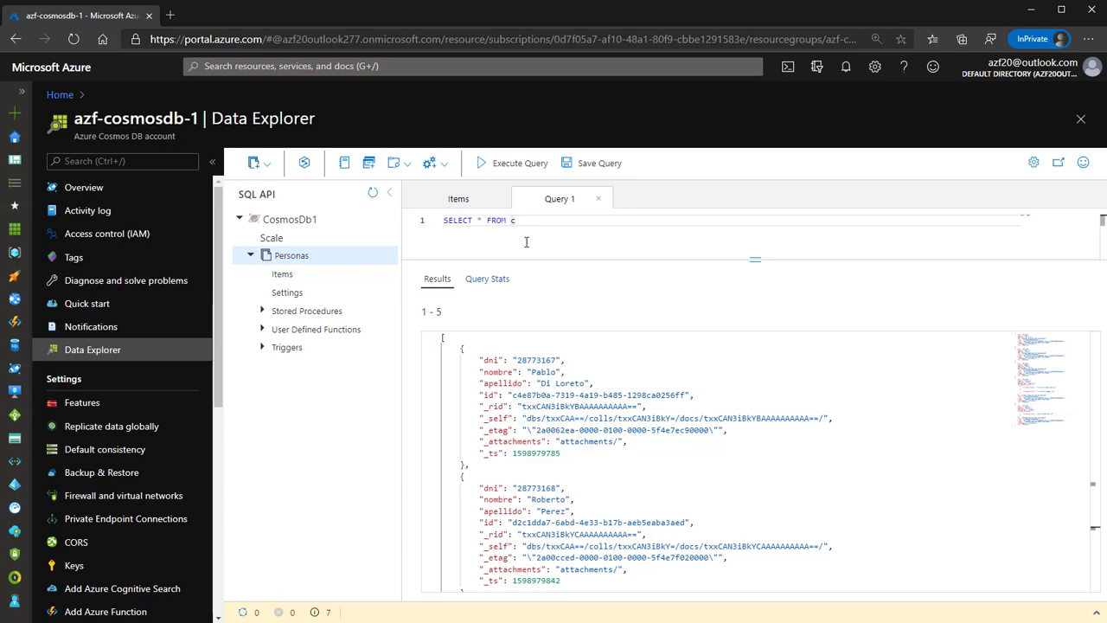
Change the query to SELECT c.nombre, c.apellido, c.dni and run it.
{"action": "double_click", "coordinate": [482, 220]}
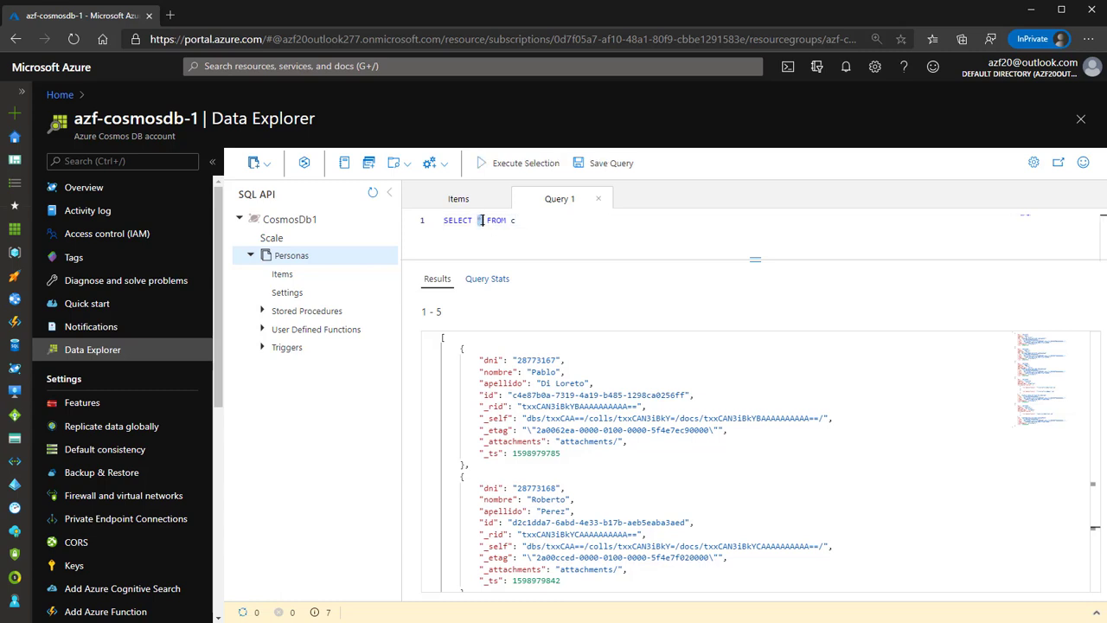
{"action": "type", "text": "c"}
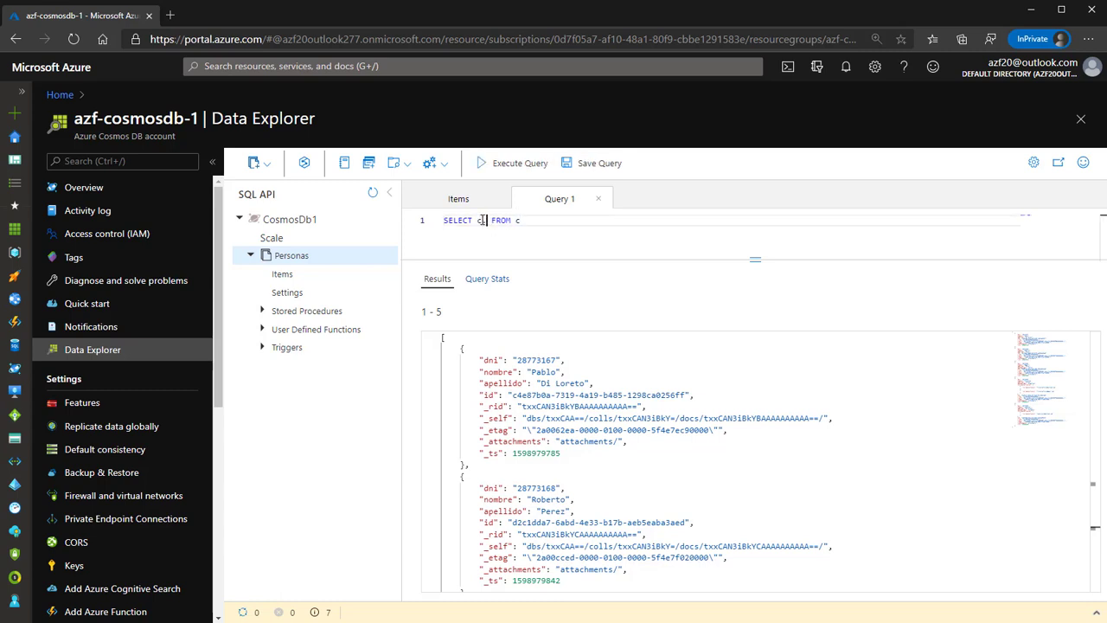
{"action": "type", "text": ".nombre, c.apellido, c.dni"}
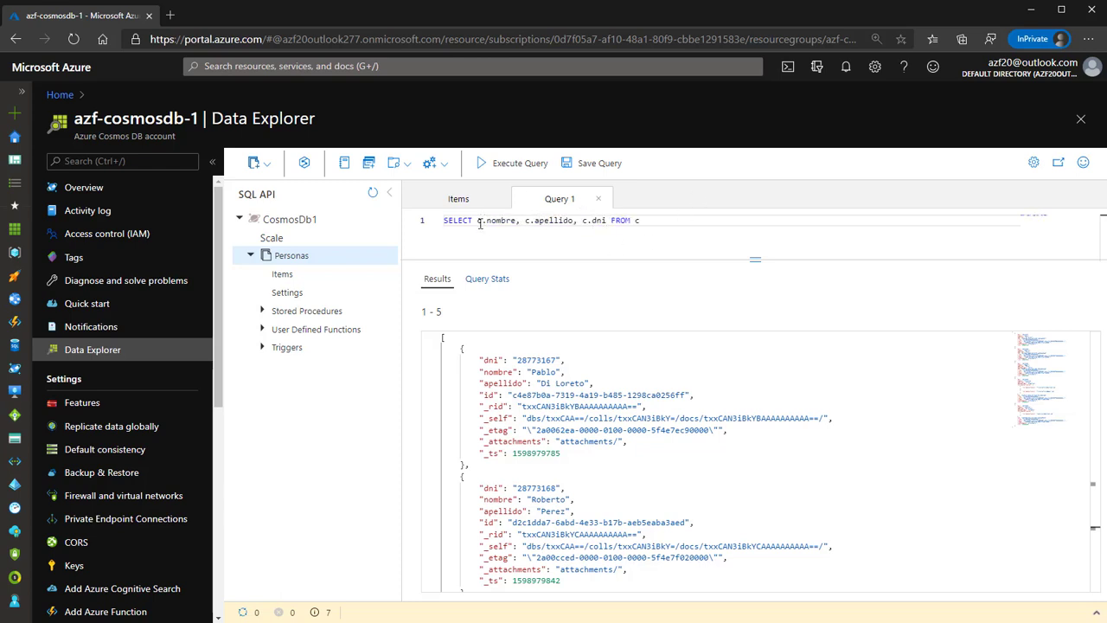
{"action": "left_click", "coordinate": [514, 163]}
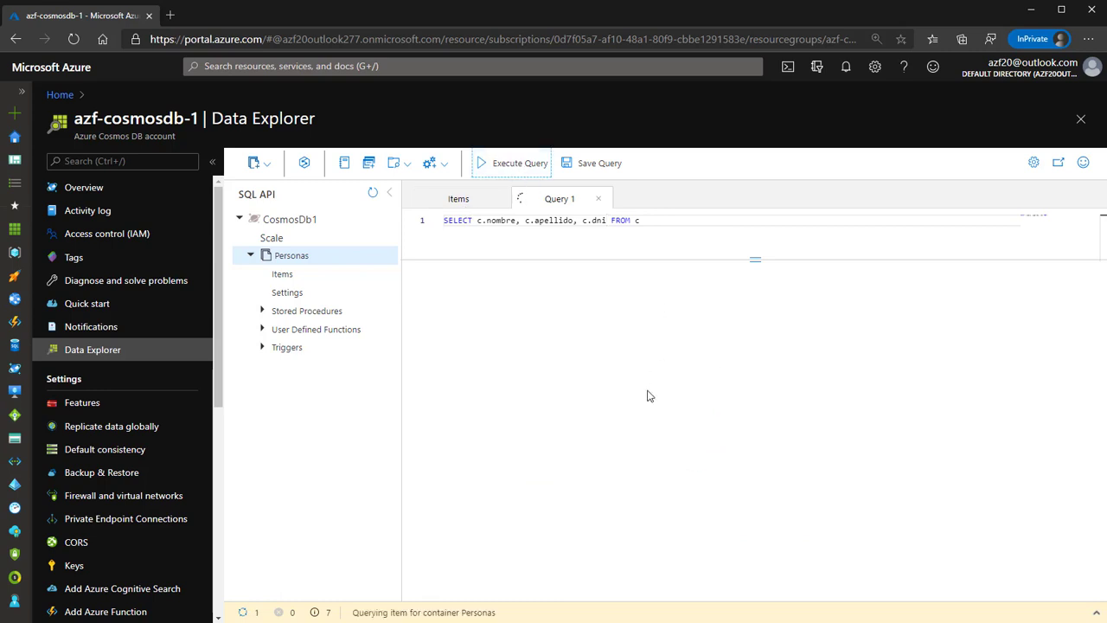
{"action": "scroll", "coordinate": [617, 449], "scroll_direction": "down", "scroll_amount": 3}
{"action": "scroll", "coordinate": [618, 450], "scroll_direction": "up", "scroll_amount": 3}
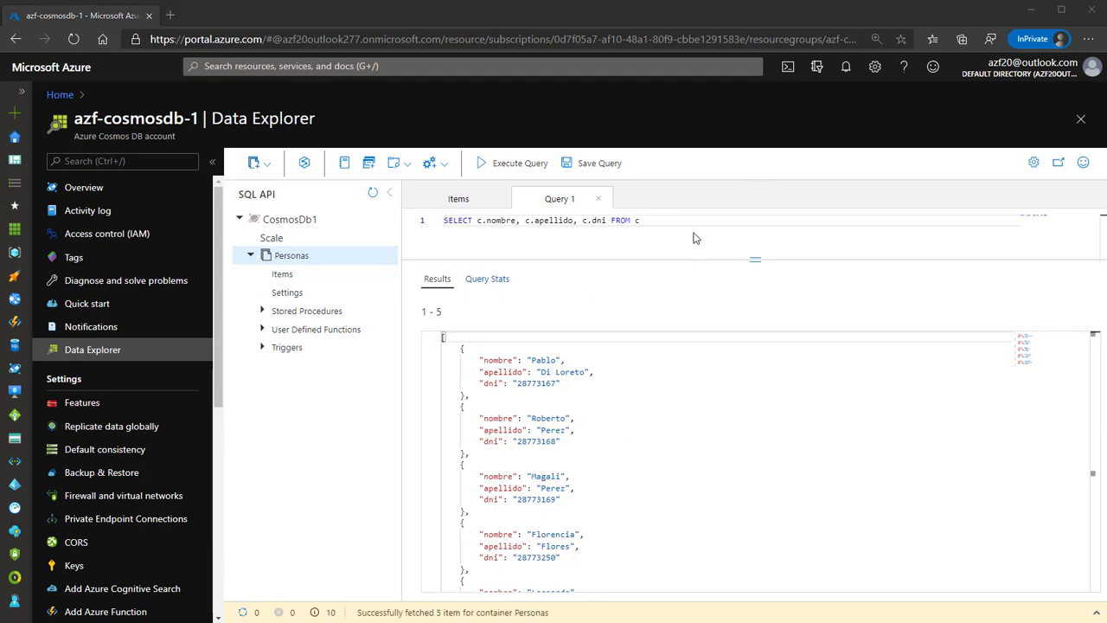
{"action": "left_click", "coordinate": [692, 230]}
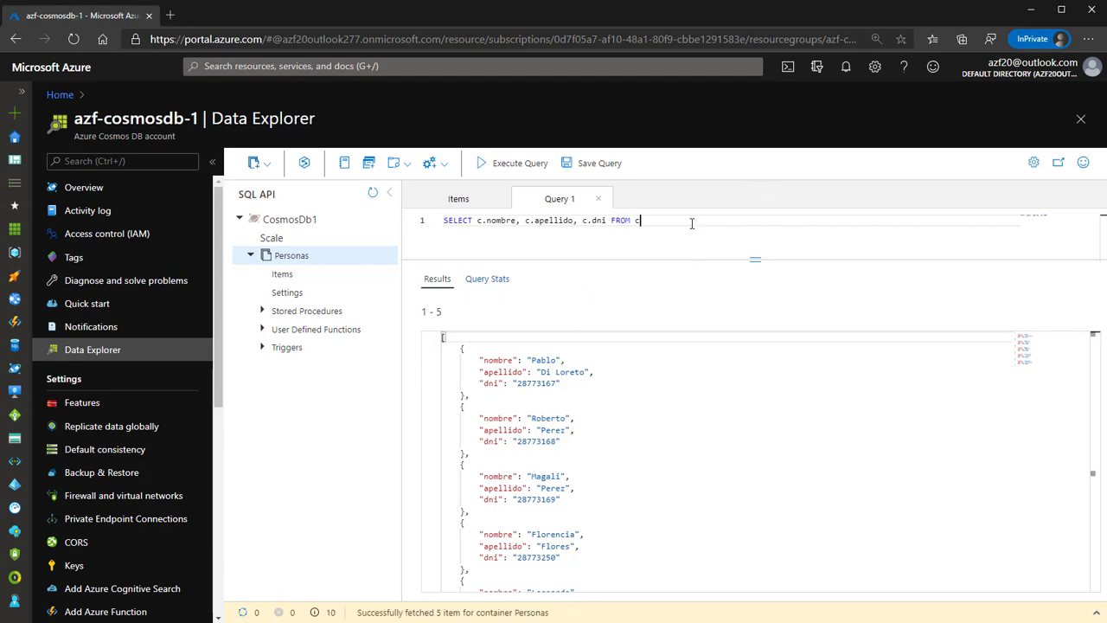
{"action": "key", "text": "Return"}
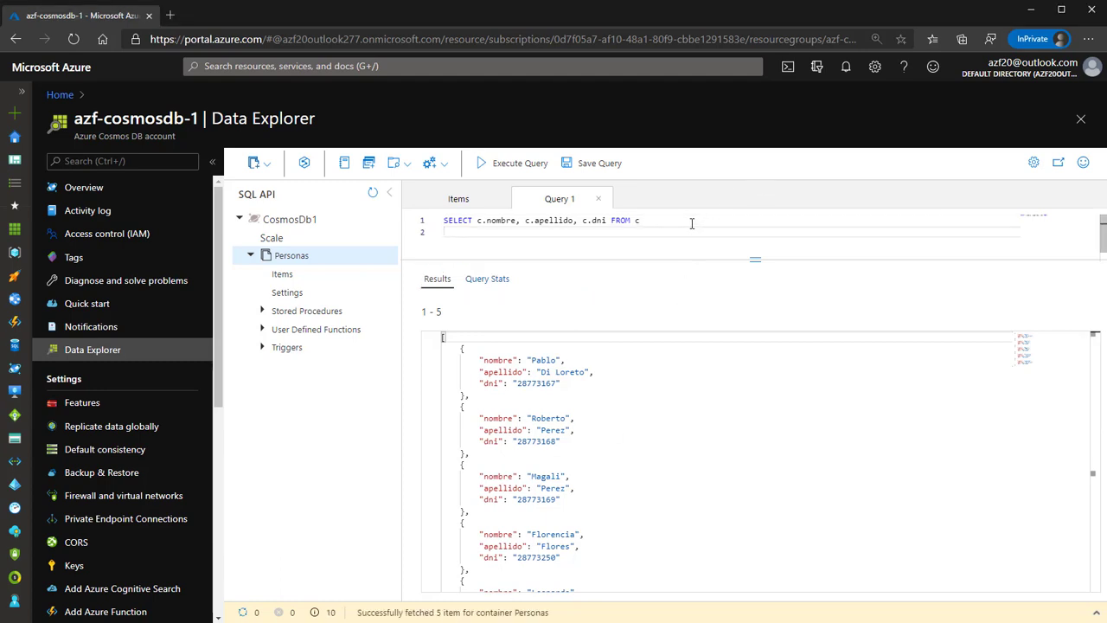
Run the query with a WHERE filter on one c.dni value, then delete that filter line.
{"action": "type", "text": "WHERE"}
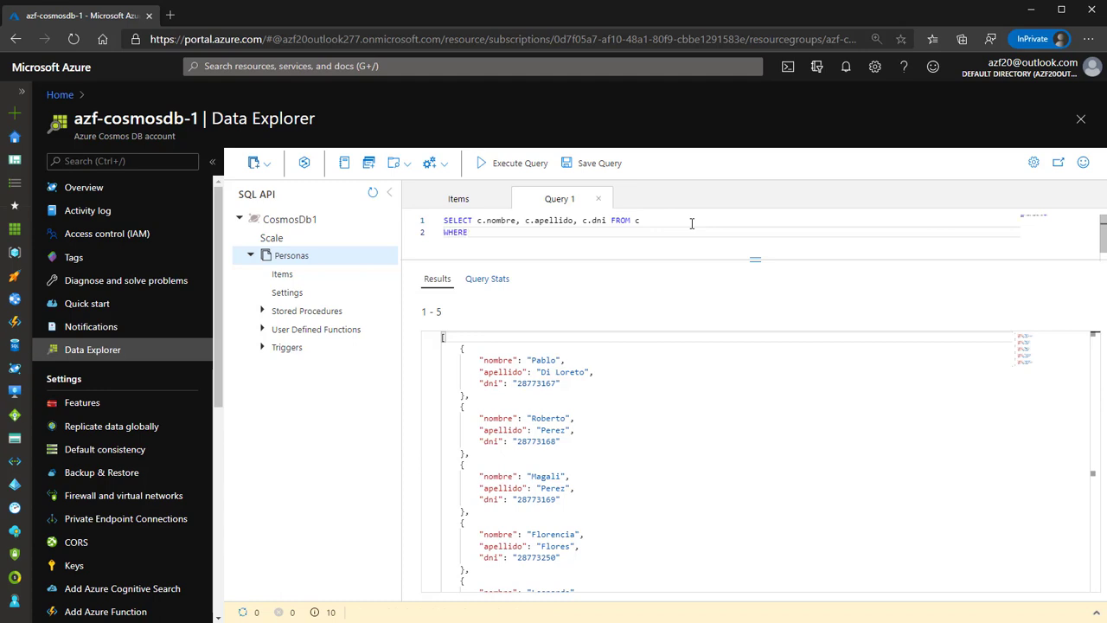
{"action": "left_click", "coordinate": [486, 164]}
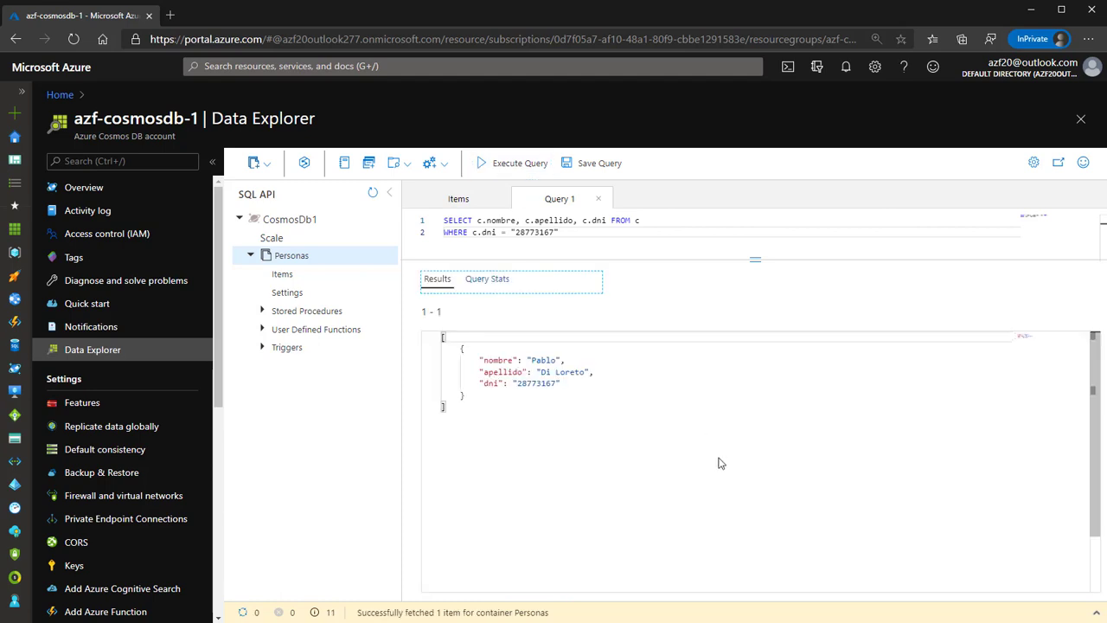
{"action": "left_click", "coordinate": [582, 240]}
{"action": "key", "text": "shift+Home"}
{"action": "key", "text": "BackSpace"}
{"action": "key", "text": "BackSpace"}
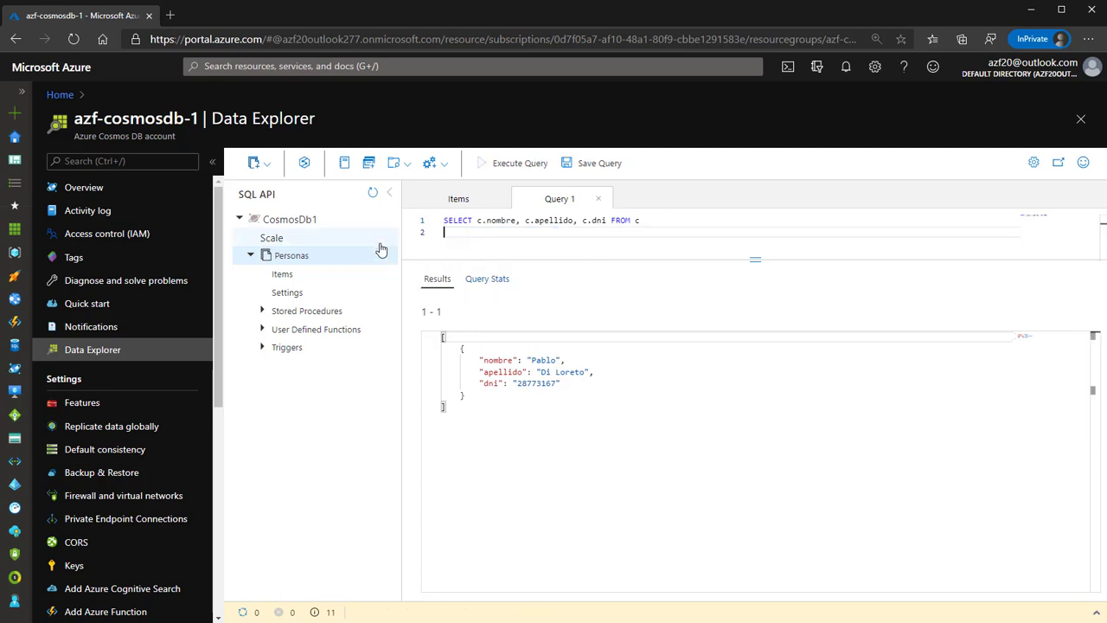
Add ', c.paisdeorigen' after c.dni in the Personas query and run it.
{"action": "left_click", "coordinate": [519, 164]}
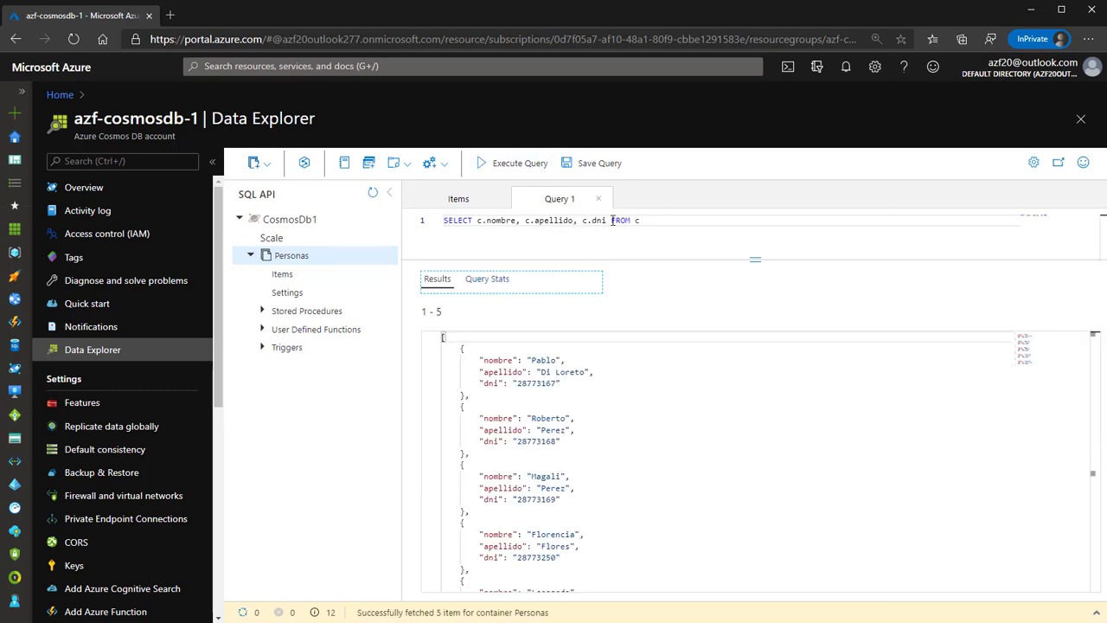
{"action": "left_click", "coordinate": [609, 220]}
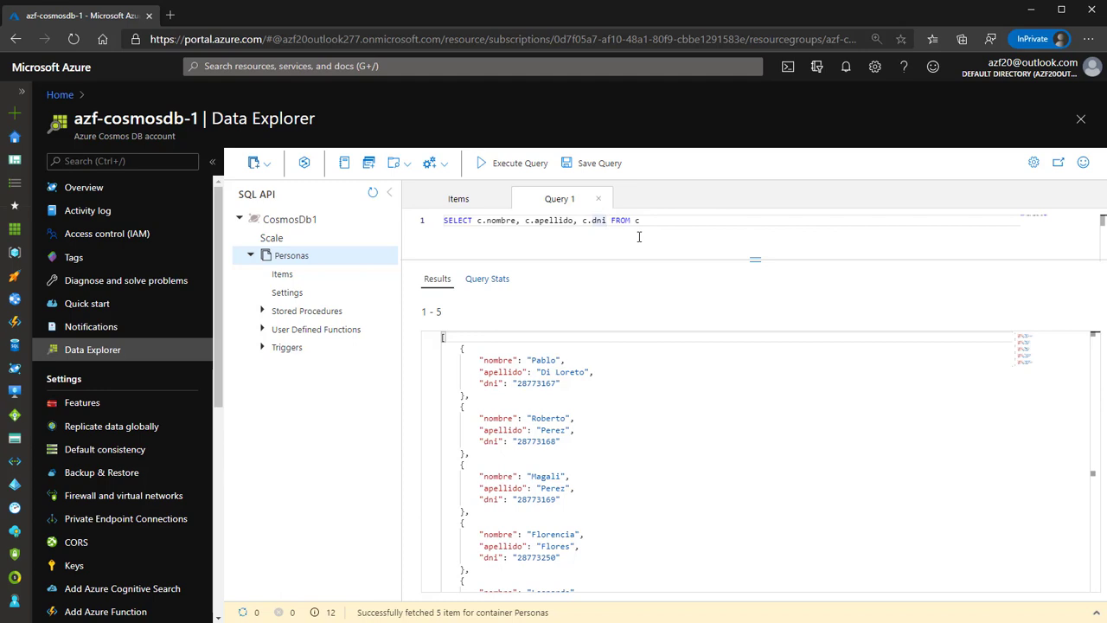
{"action": "type", "text": ", c."}
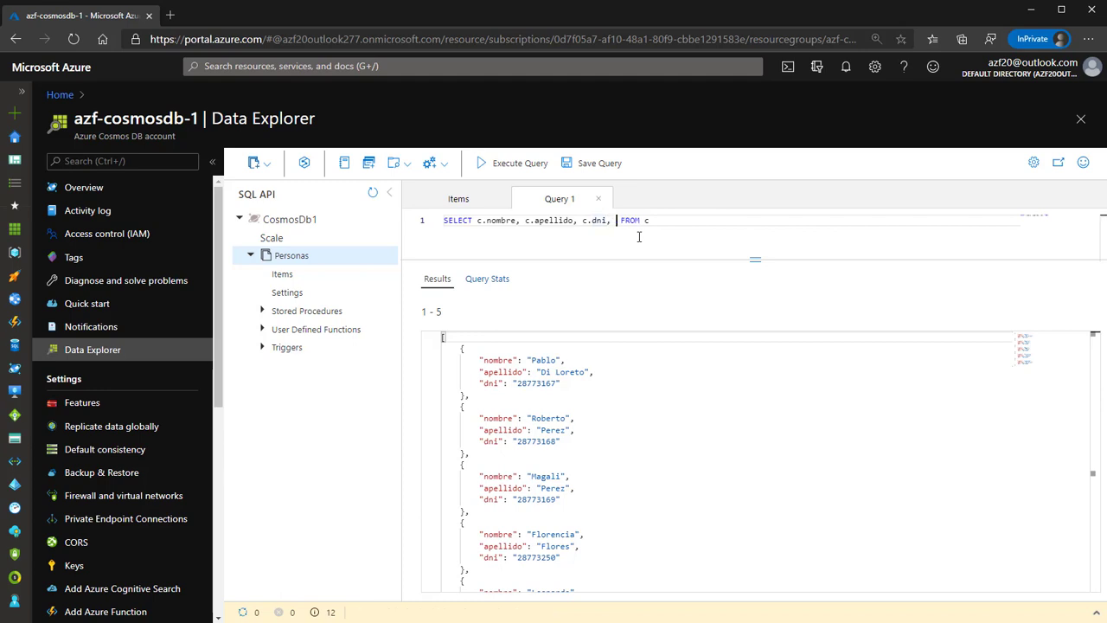
{"action": "type", "text": "paisdeorigen"}
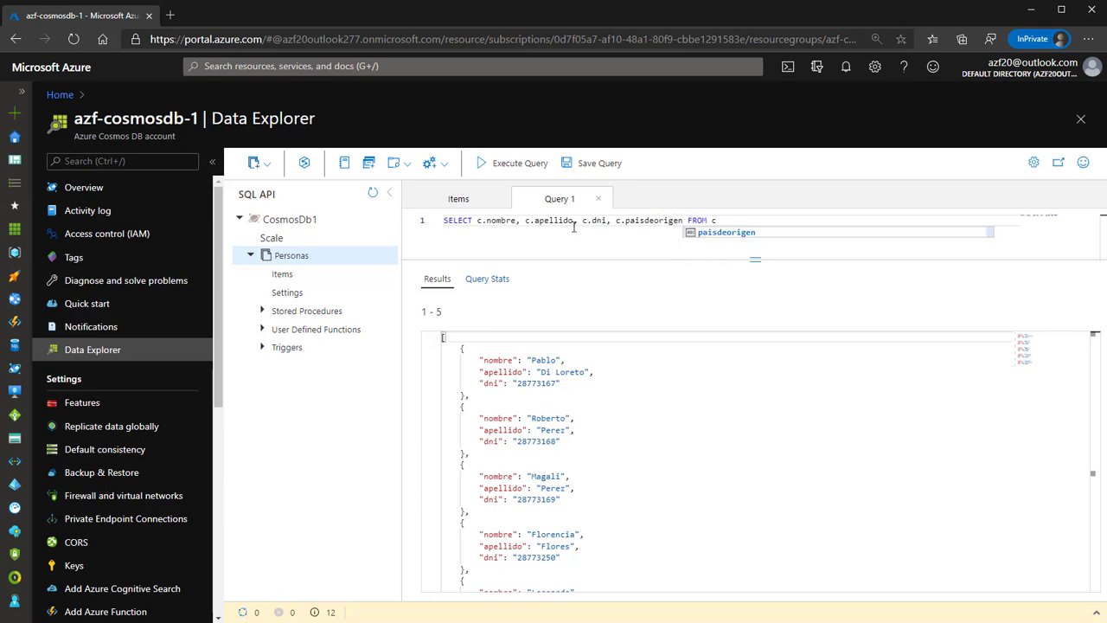
{"action": "left_click", "coordinate": [519, 164]}
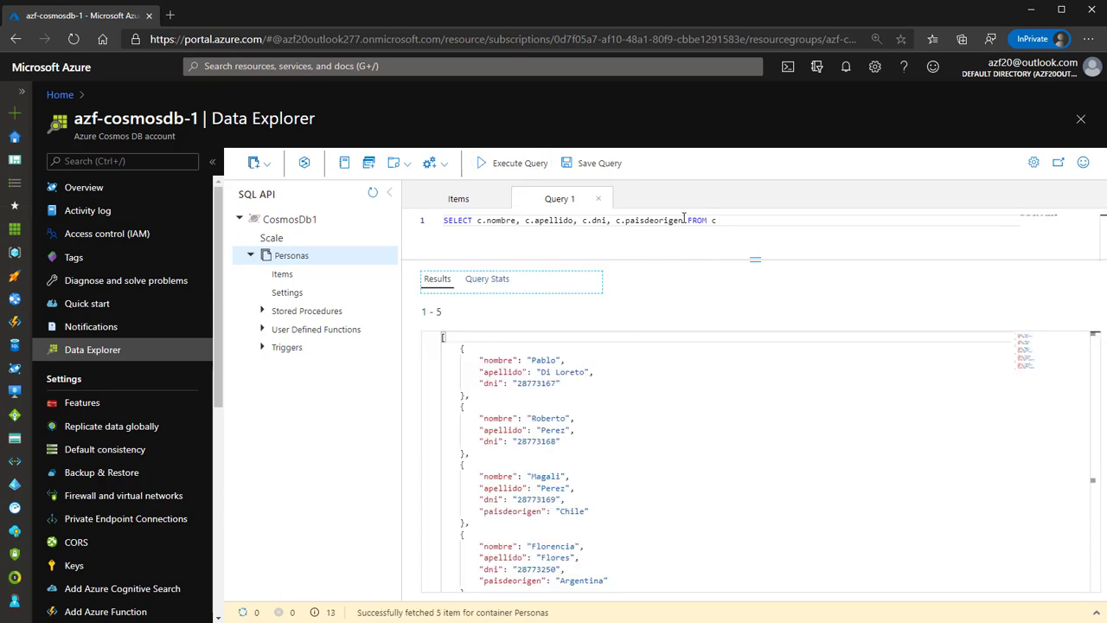
Inspect the five results to see which items include paisdeorigen.
{"action": "left_click_drag", "start_coordinate": [684, 220], "coordinate": [618, 218]}
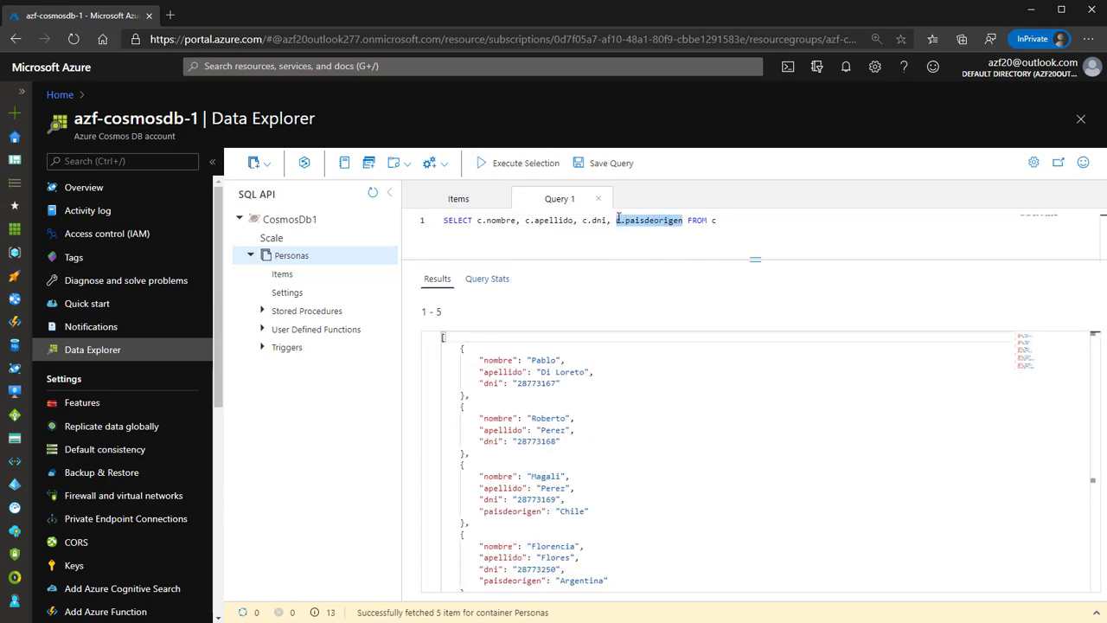
{"action": "left_click", "coordinate": [557, 384]}
{"action": "left_click", "coordinate": [552, 441]}
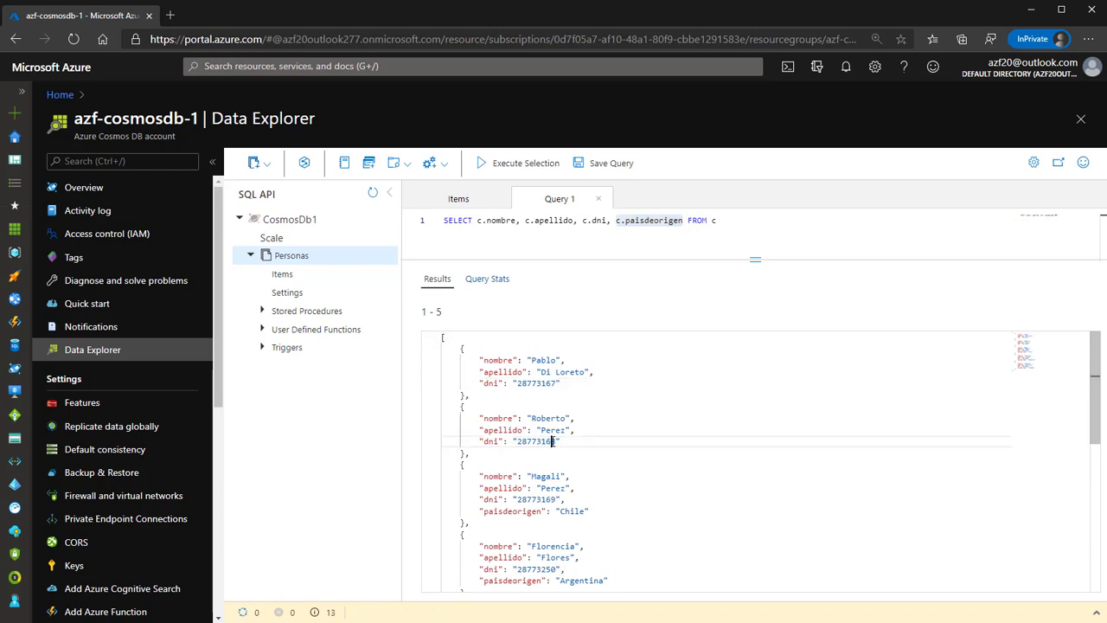
{"action": "left_click_drag", "start_coordinate": [566, 440], "coordinate": [401, 420]}
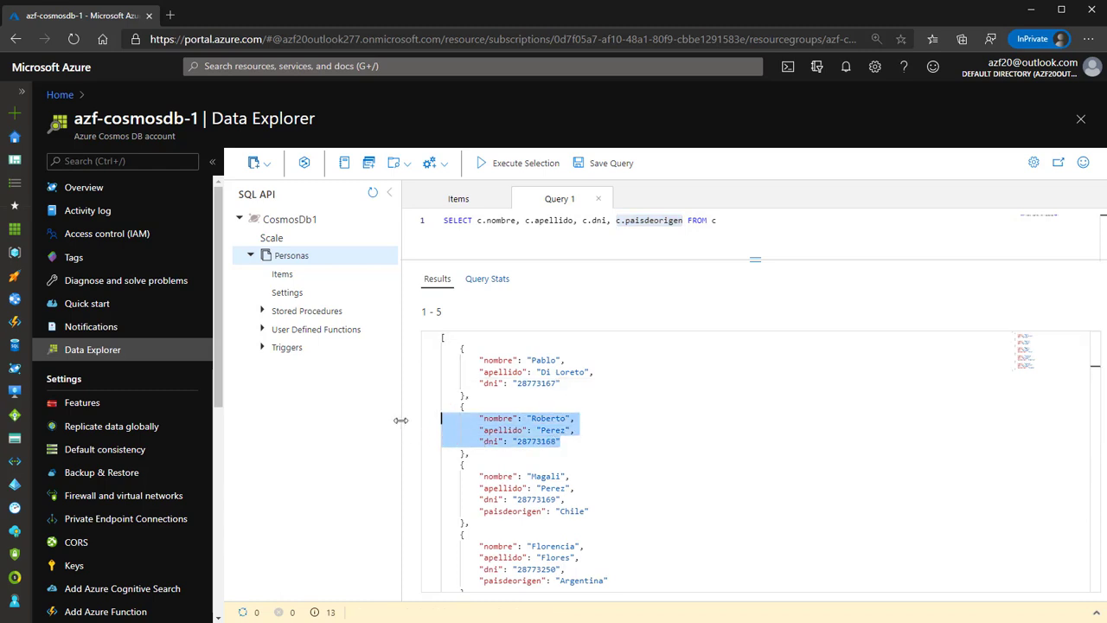
{"action": "left_click", "coordinate": [524, 429]}
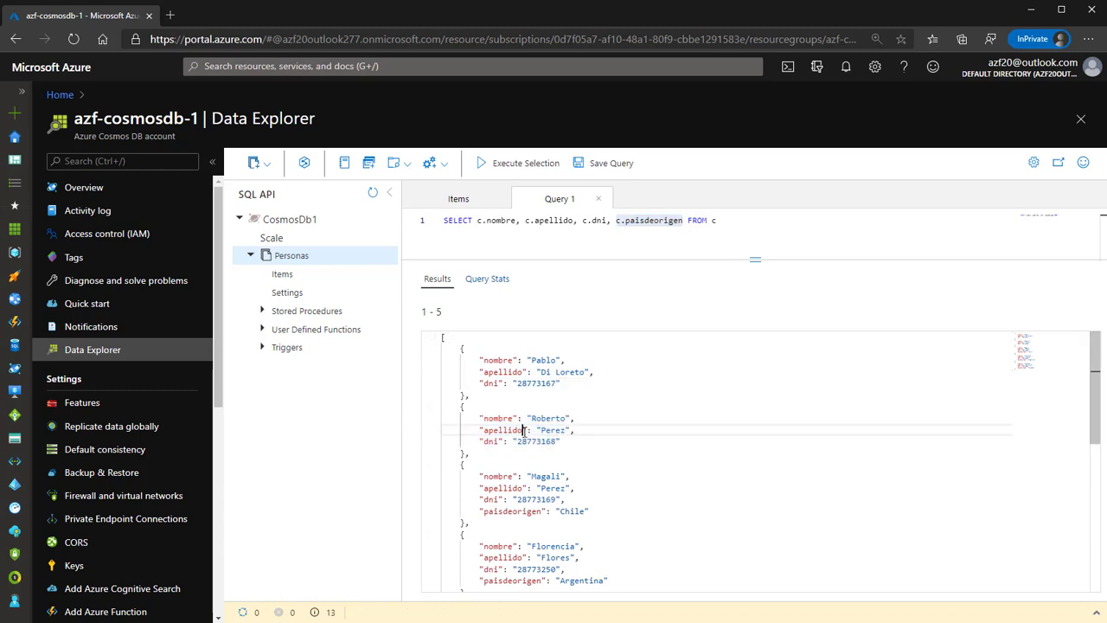
{"action": "scroll", "coordinate": [536, 441], "scroll_direction": "down", "scroll_amount": 2}
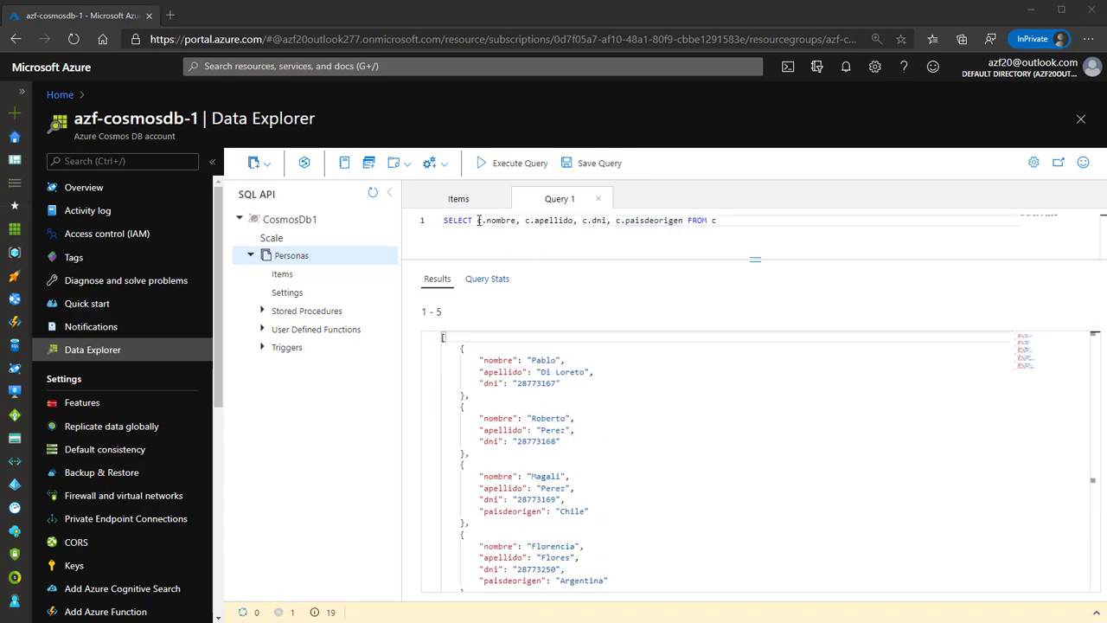
{"action": "left_click_drag", "start_coordinate": [478, 219], "coordinate": [583, 220]}
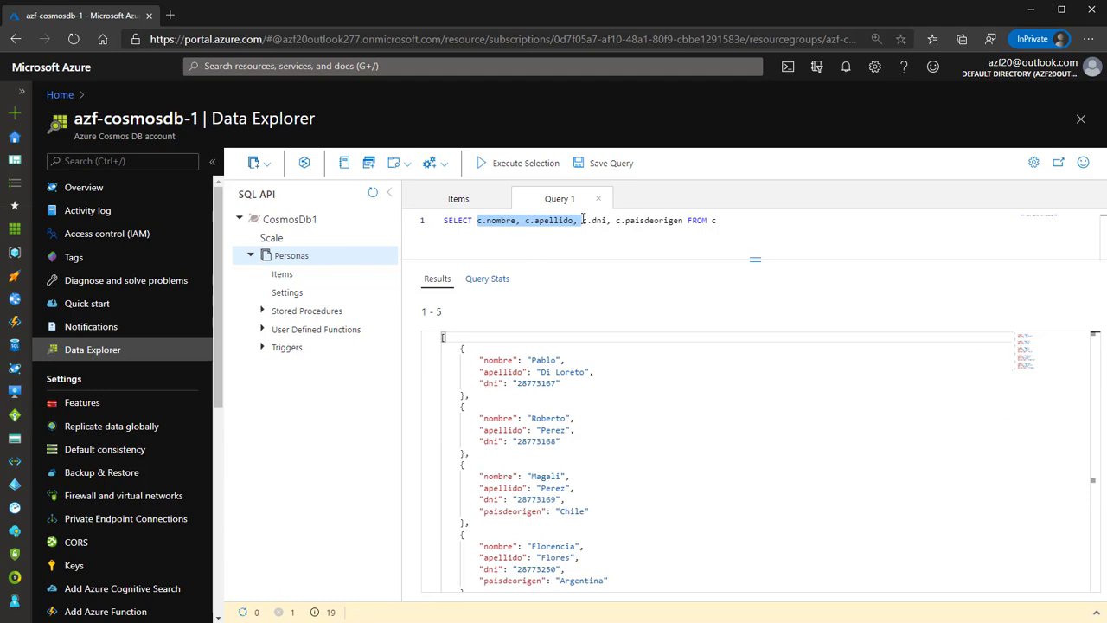
Change the query to SELECT c.dni, c.correoselectronicos FROM c and run it.
{"action": "key", "text": "BackSpace"}
{"action": "double_click", "coordinate": [549, 220]}
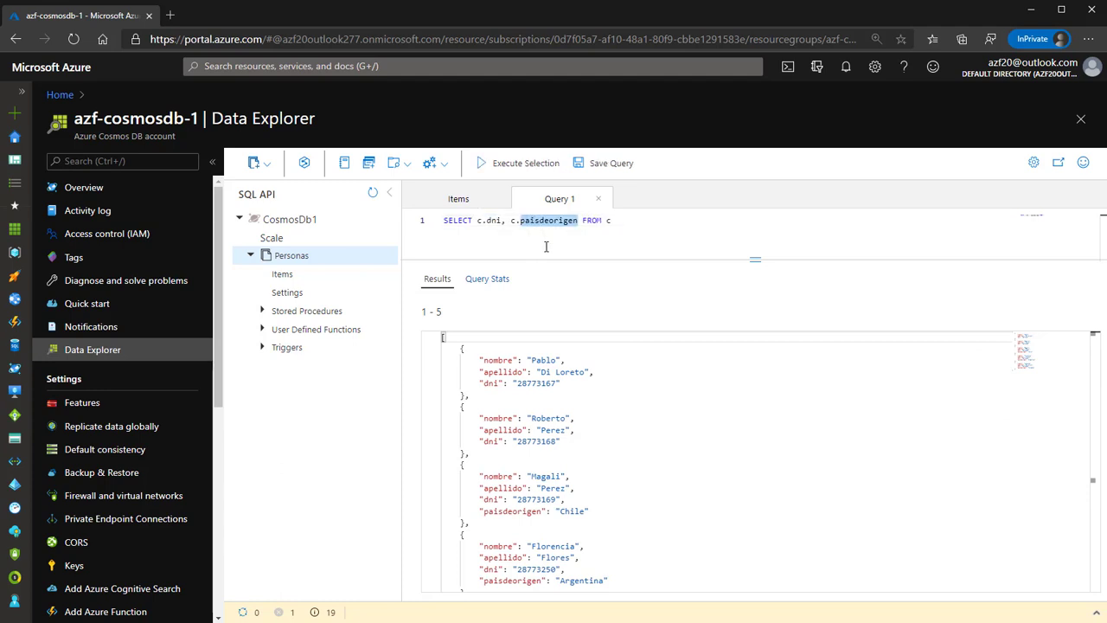
{"action": "type", "text": "correoselectronic"}
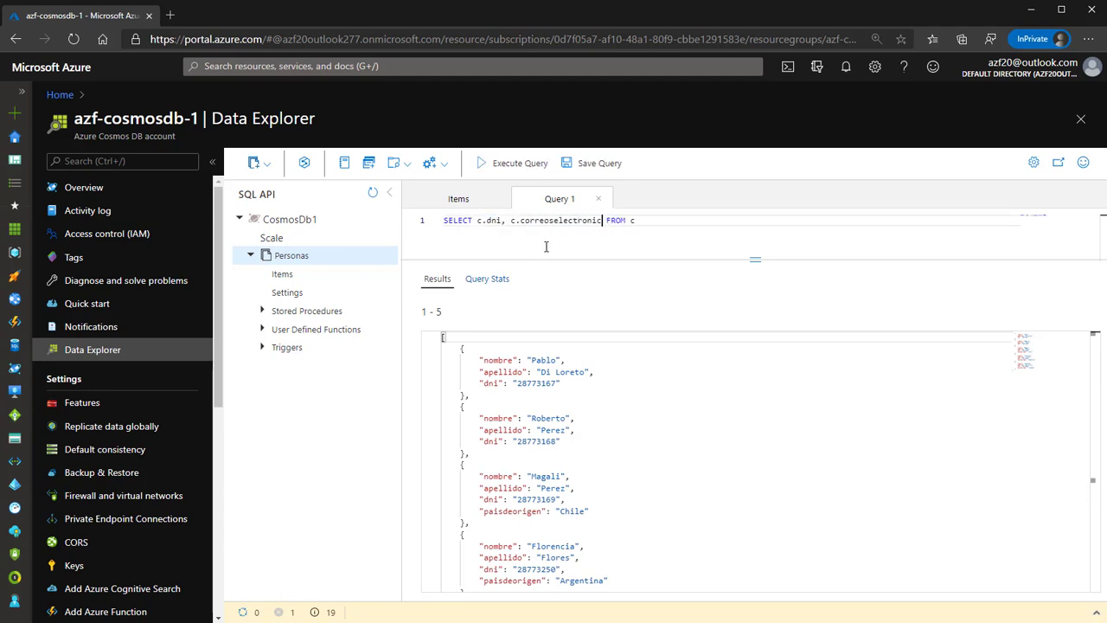
{"action": "type", "text": "os"}
{"action": "left_click", "coordinate": [519, 165]}
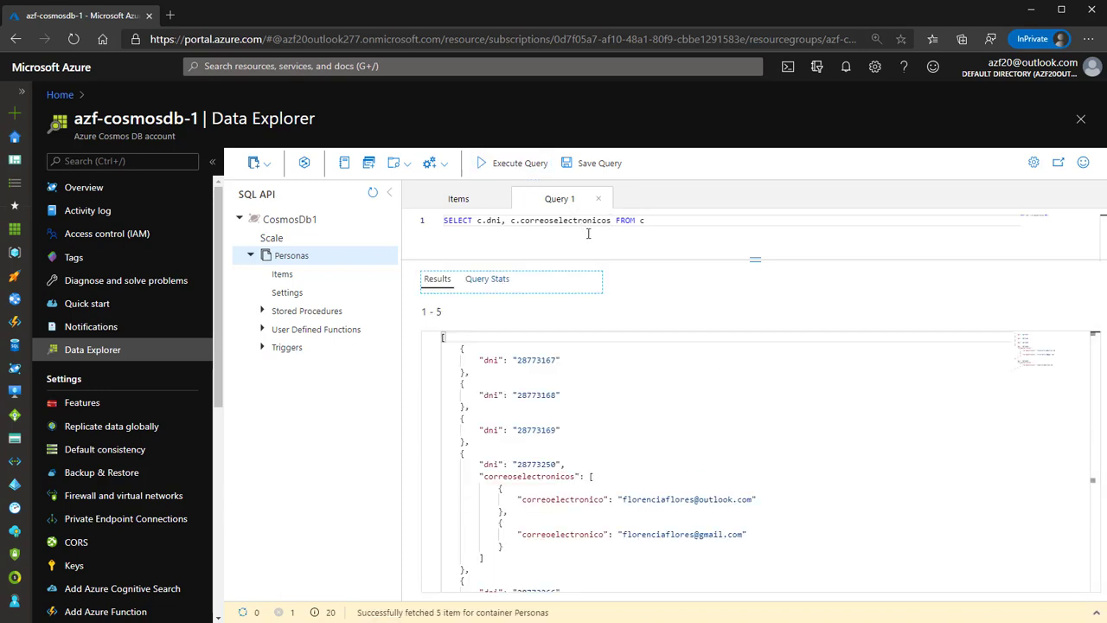
{"action": "double_click", "coordinate": [524, 477]}
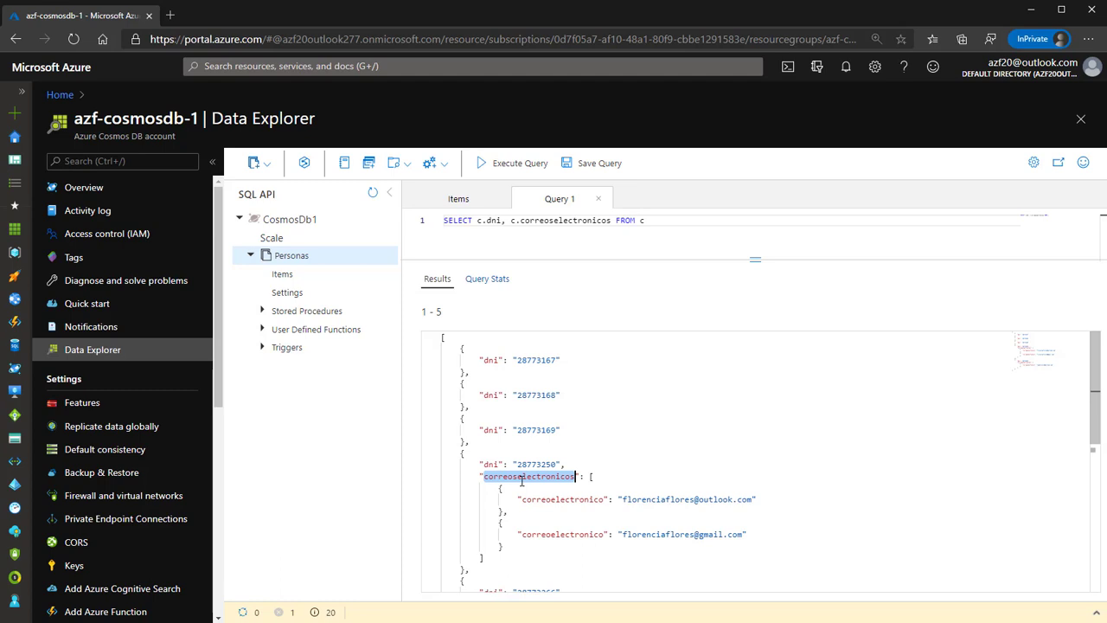
Create container 'Paises' in CosmosDb1 with partition key /codigopais.
{"action": "left_click", "coordinate": [252, 258]}
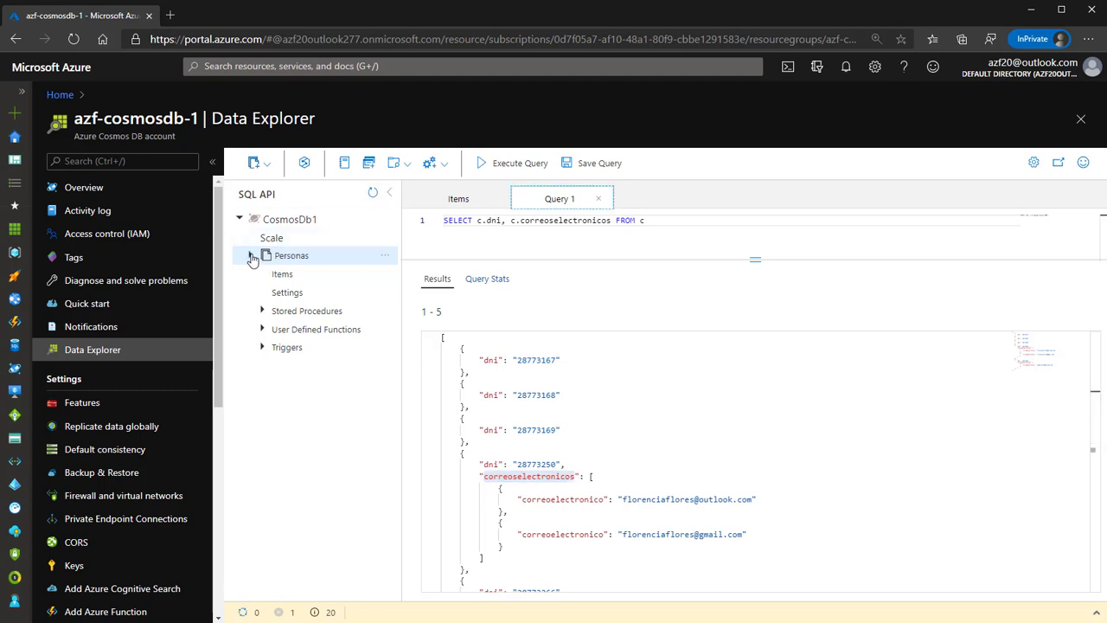
{"action": "left_click", "coordinate": [270, 166]}
{"action": "left_click", "coordinate": [288, 196]}
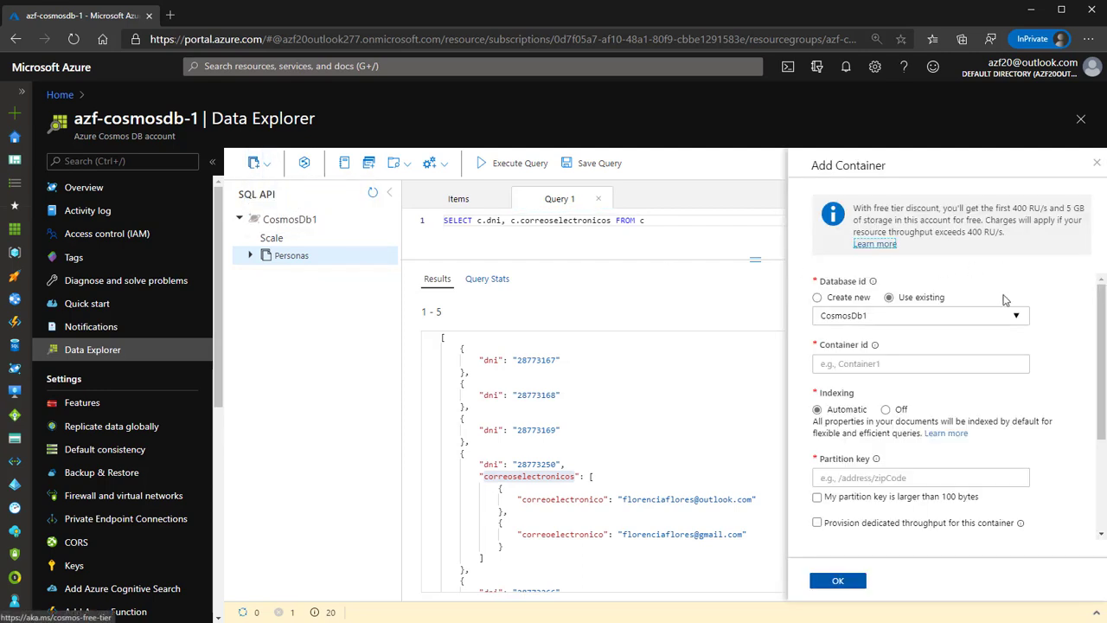
{"action": "left_click", "coordinate": [897, 366]}
{"action": "type", "text": "Paises"}
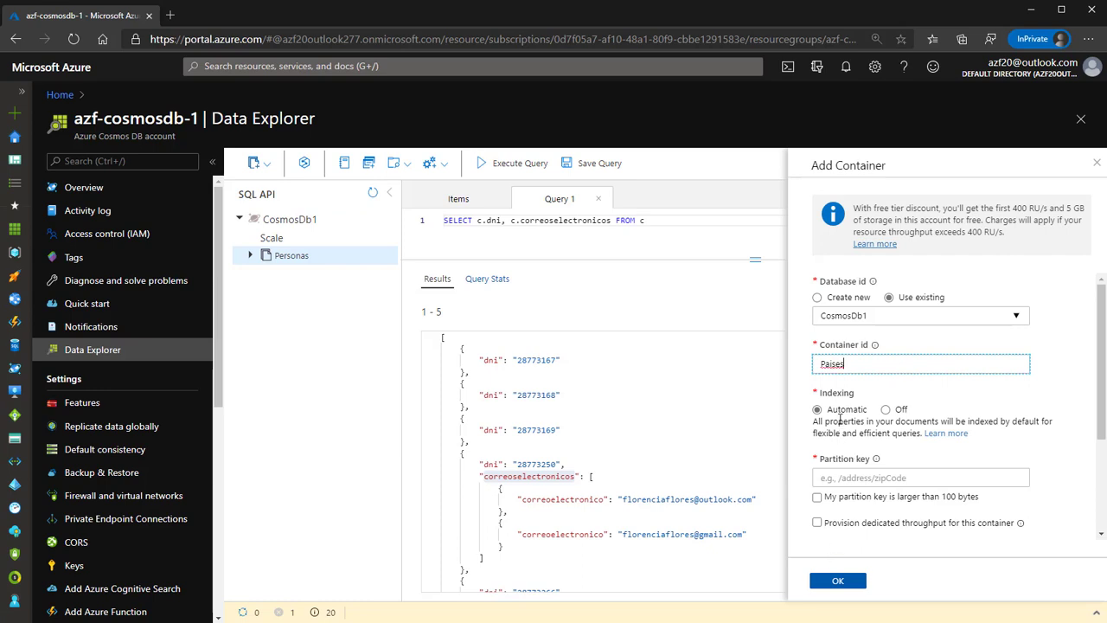
{"action": "left_click", "coordinate": [850, 481]}
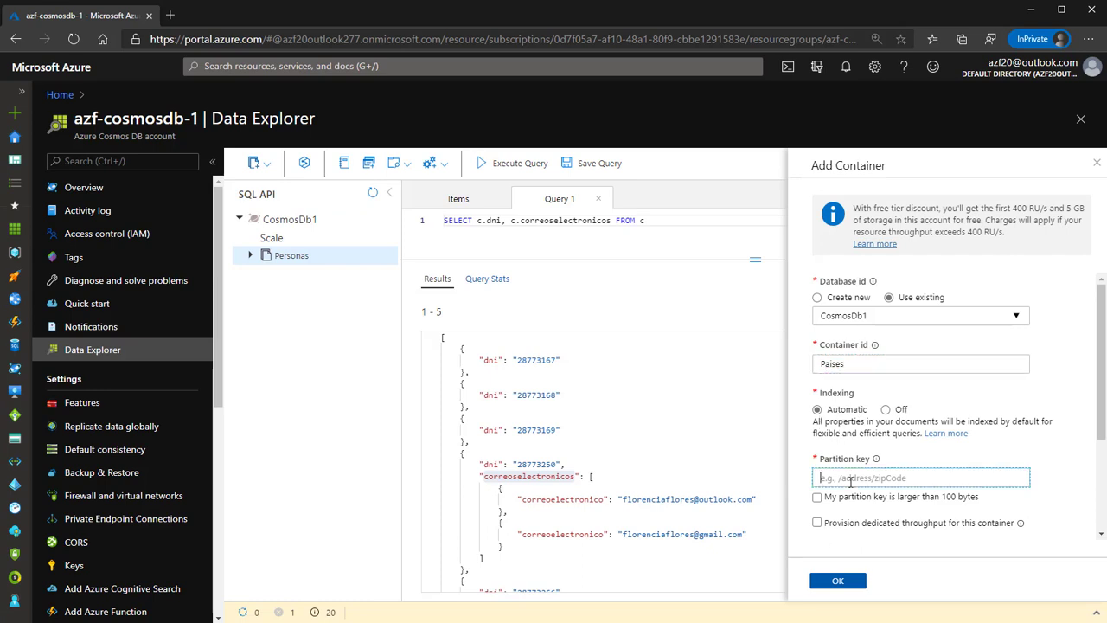
{"action": "type", "text": "/codigopais"}
{"action": "left_click", "coordinate": [837, 581]}
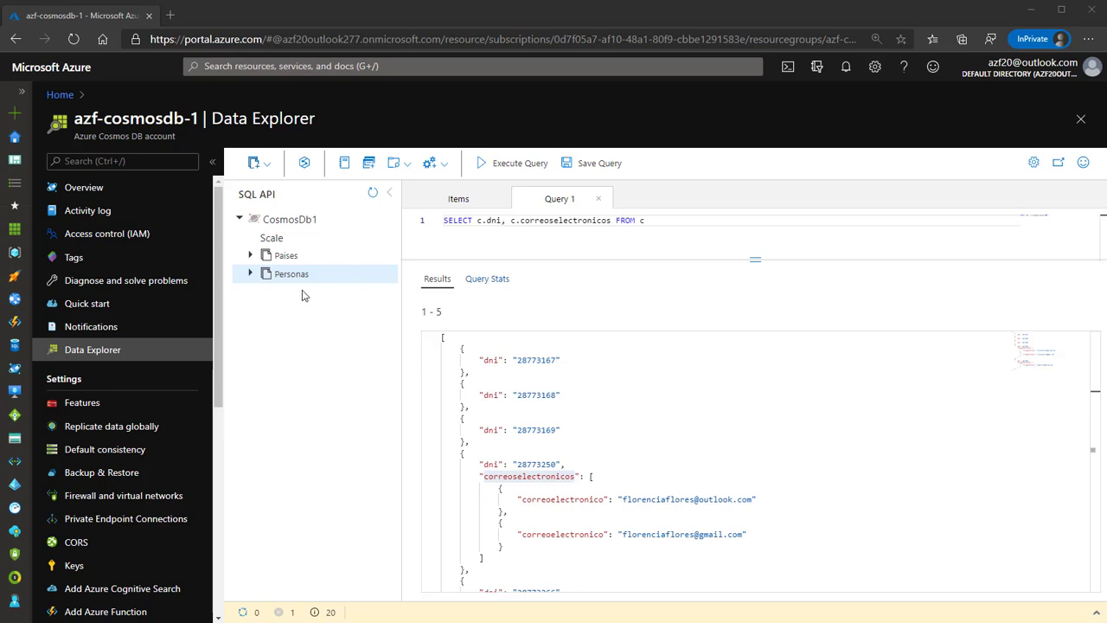
Create database 'CosmosDb2' with Provision throughput unchecked, then expand it and collapse CosmosDb1.
{"action": "left_click", "coordinate": [268, 165]}
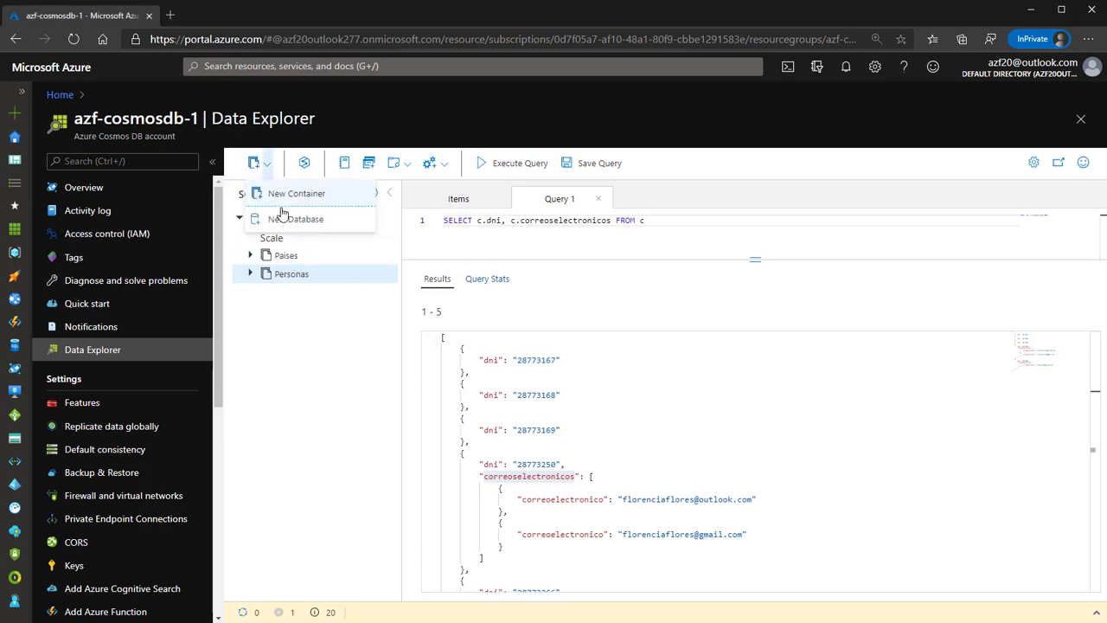
{"action": "left_click", "coordinate": [278, 222]}
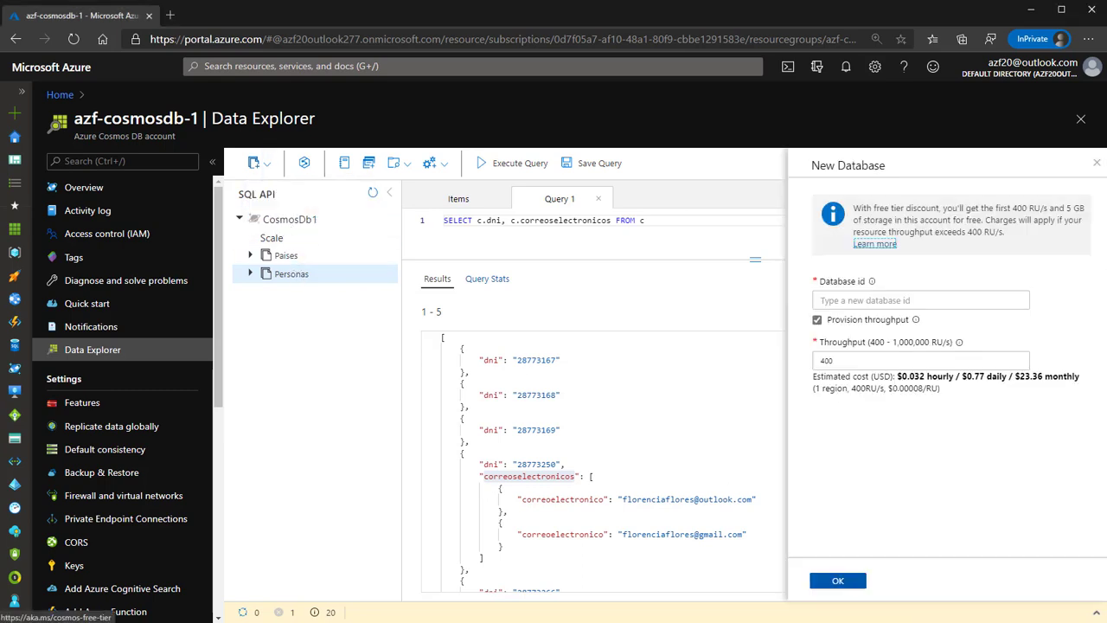
{"action": "left_click", "coordinate": [883, 301]}
{"action": "type", "text": "Cosmos"}
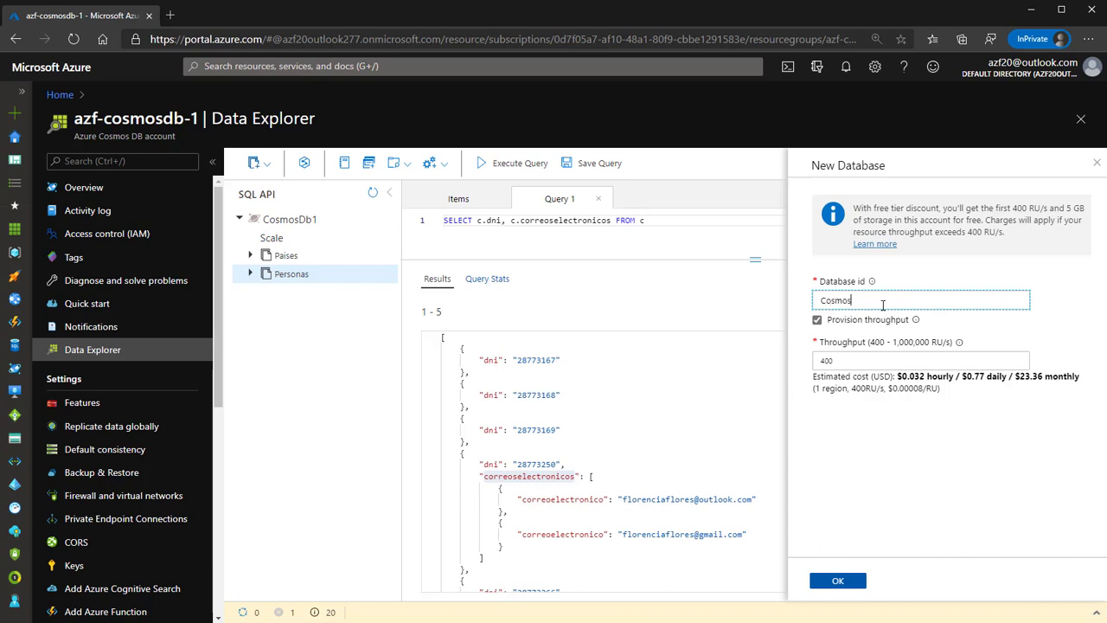
{"action": "type", "text": "Db2"}
{"action": "left_click", "coordinate": [854, 322]}
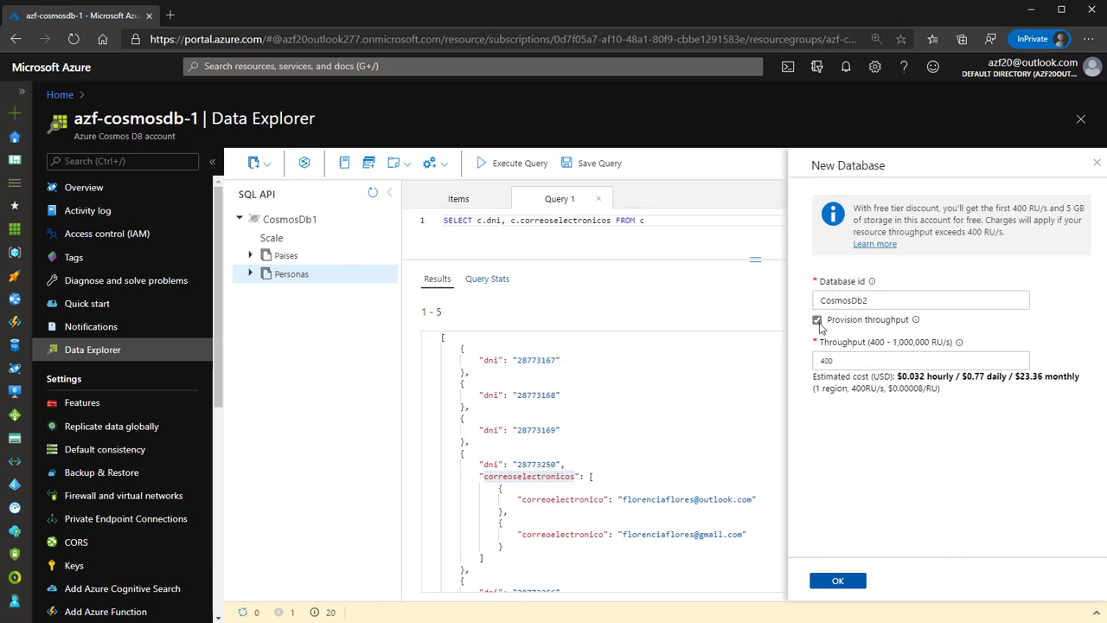
{"action": "left_click", "coordinate": [818, 321]}
{"action": "left_click", "coordinate": [844, 583]}
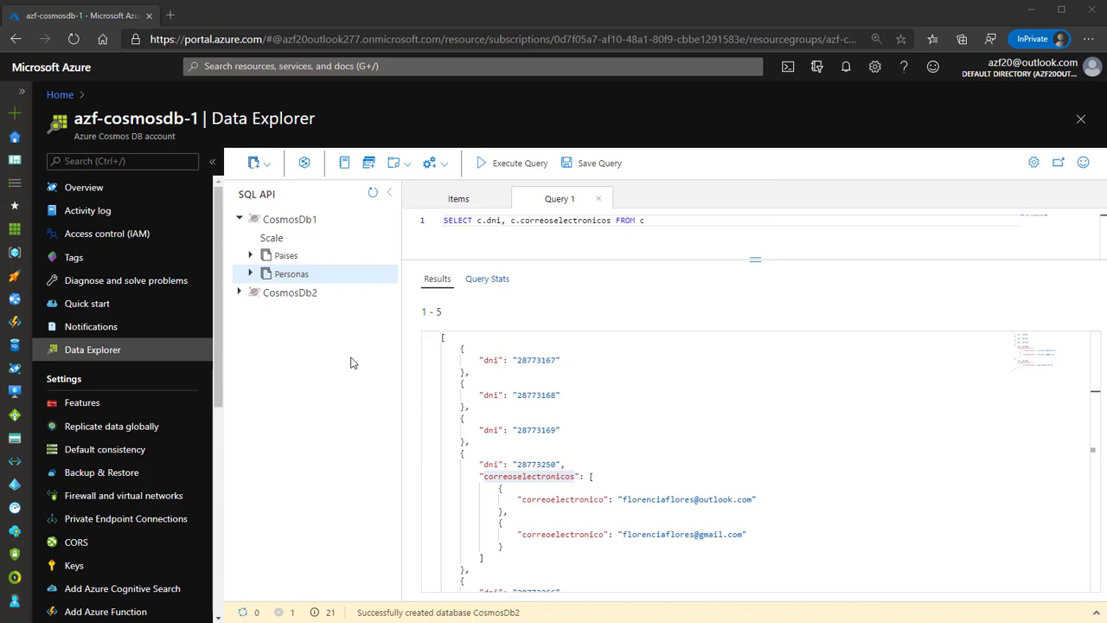
{"action": "left_click", "coordinate": [240, 295]}
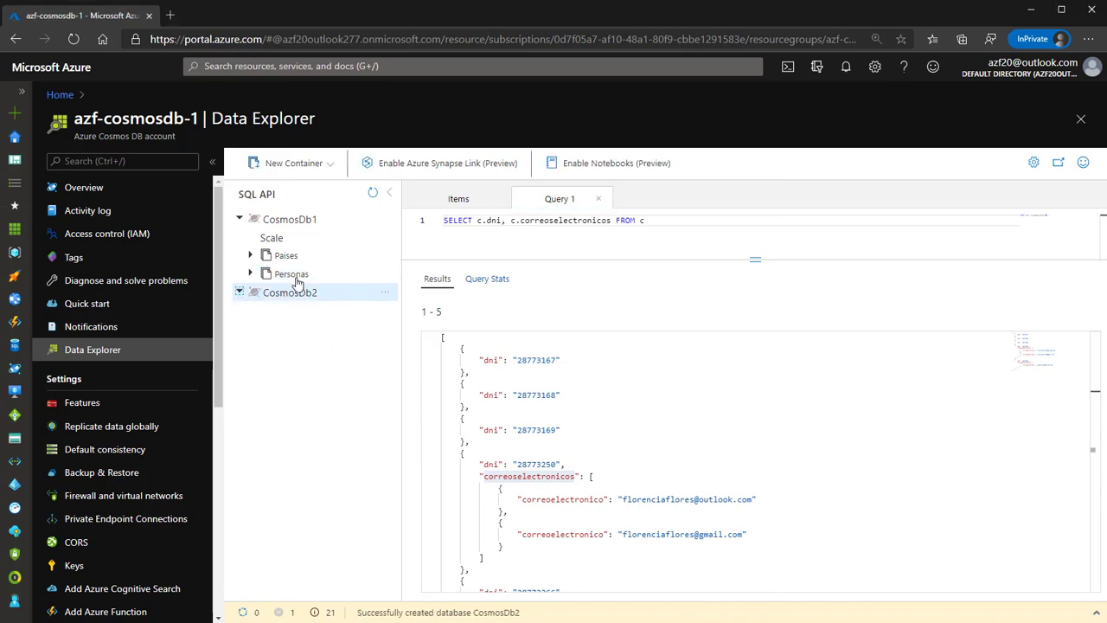
{"action": "left_click", "coordinate": [247, 220]}
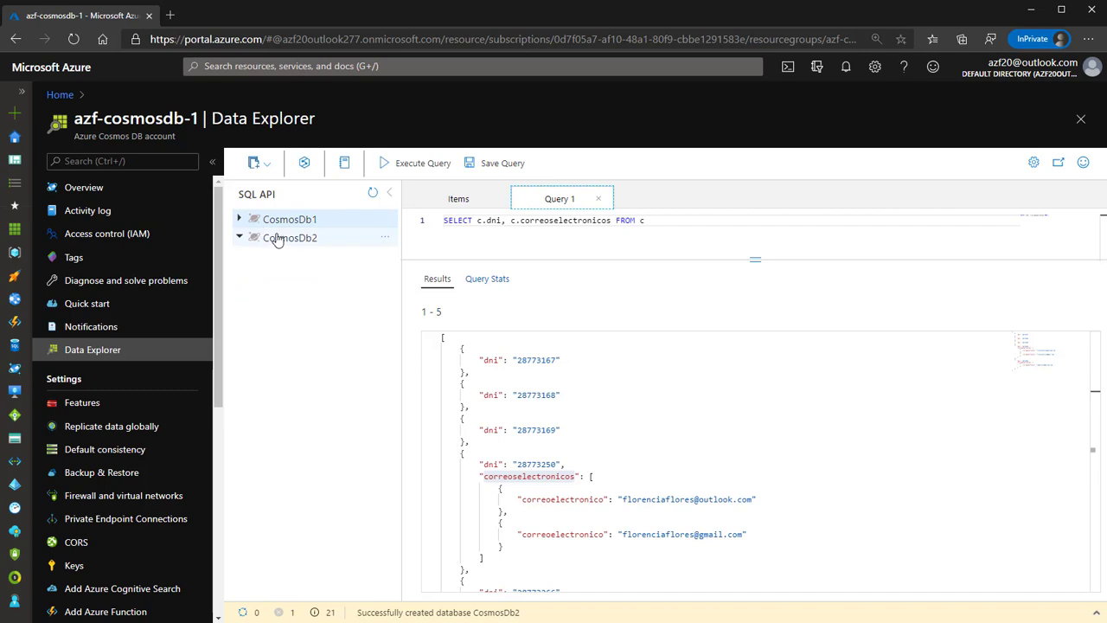
Start a new container and change its Database id from CosmosDb1 to CosmosDb2.
{"action": "left_click", "coordinate": [266, 163]}
{"action": "left_click", "coordinate": [285, 194]}
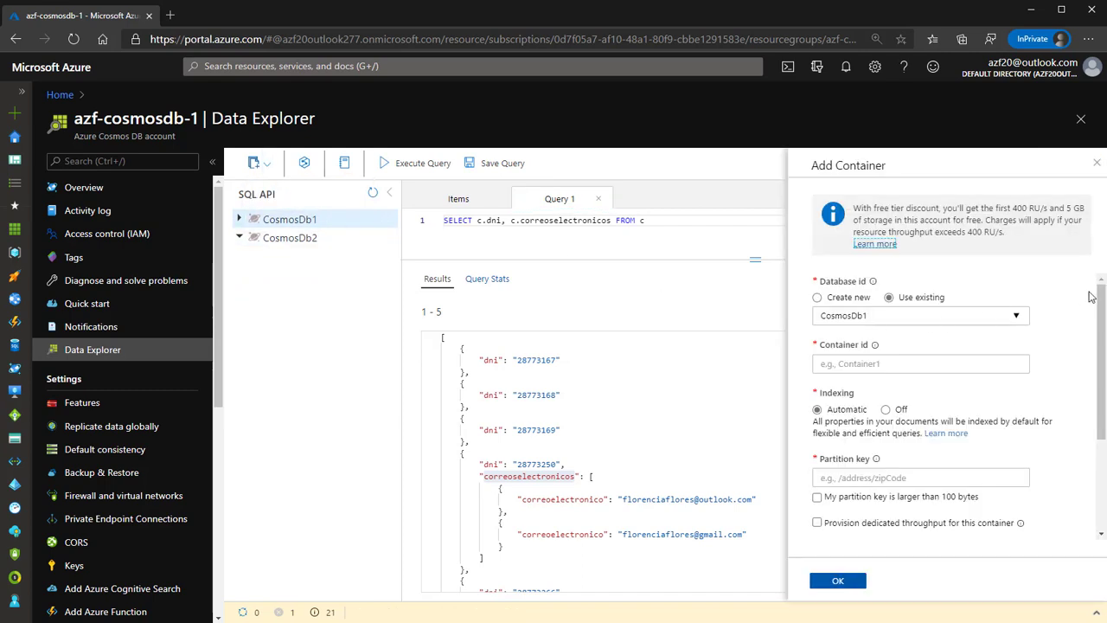
{"action": "left_click", "coordinate": [883, 315]}
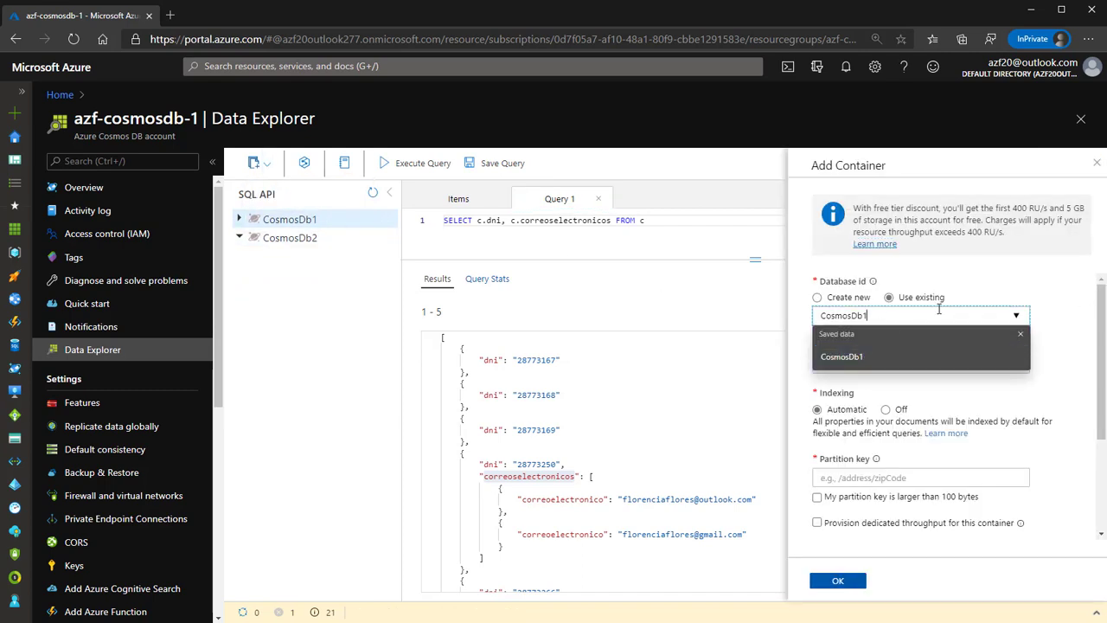
{"action": "left_click", "coordinate": [891, 300]}
{"action": "left_click", "coordinate": [880, 319]}
{"action": "key", "text": "BackSpace"}
{"action": "type", "text": "2"}
{"action": "left_click", "coordinate": [1053, 269]}
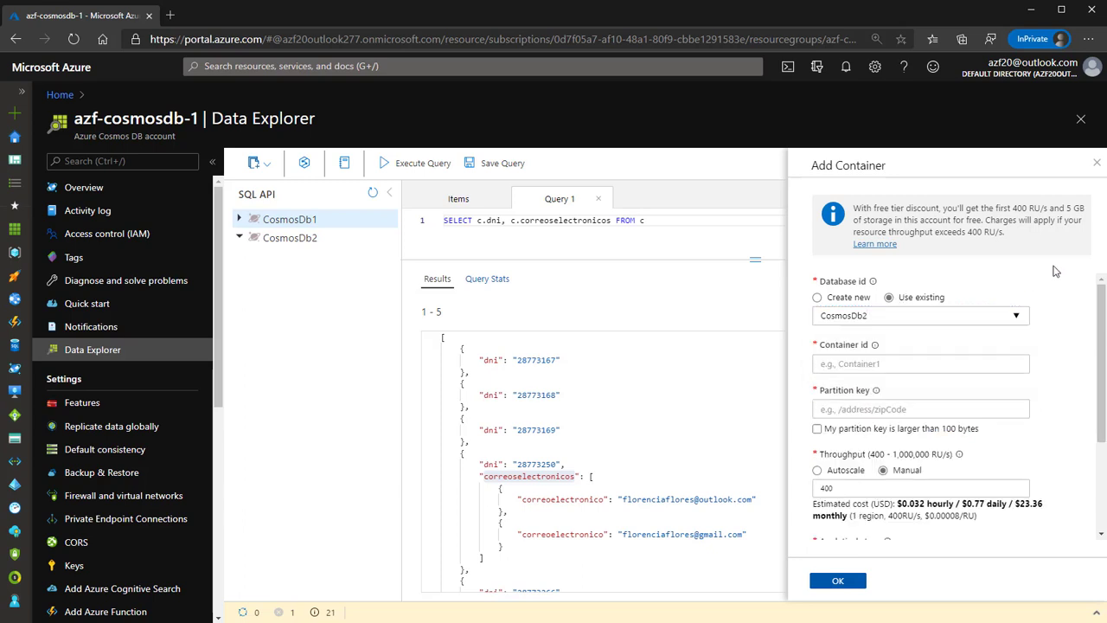
Set Container id 'Container1' and partition key /partitionid.
{"action": "left_click", "coordinate": [883, 365]}
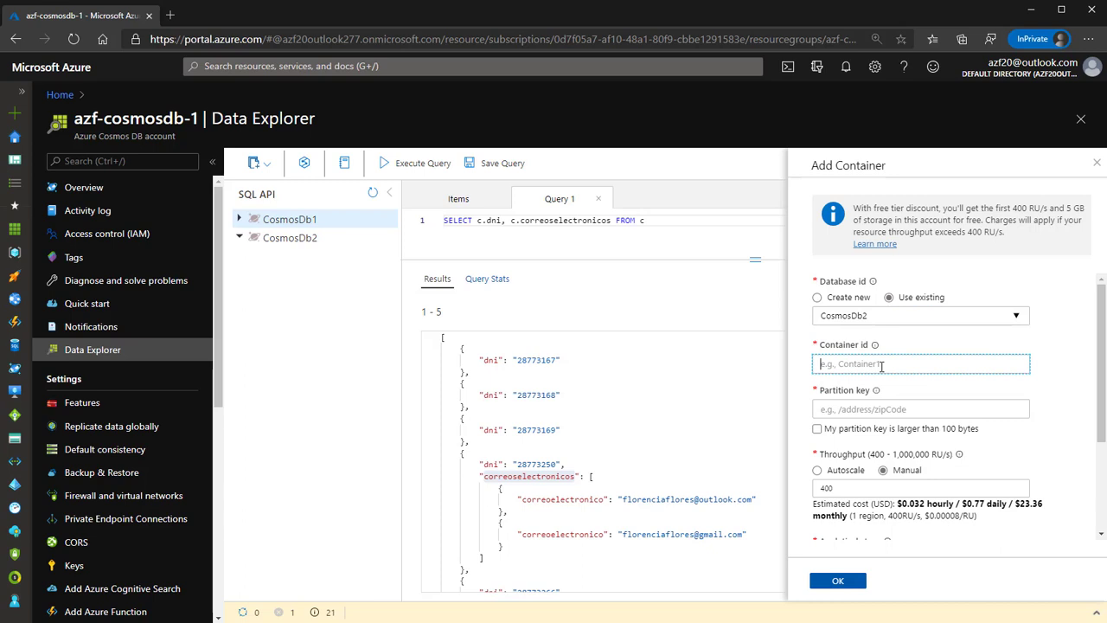
{"action": "type", "text": "Container1"}
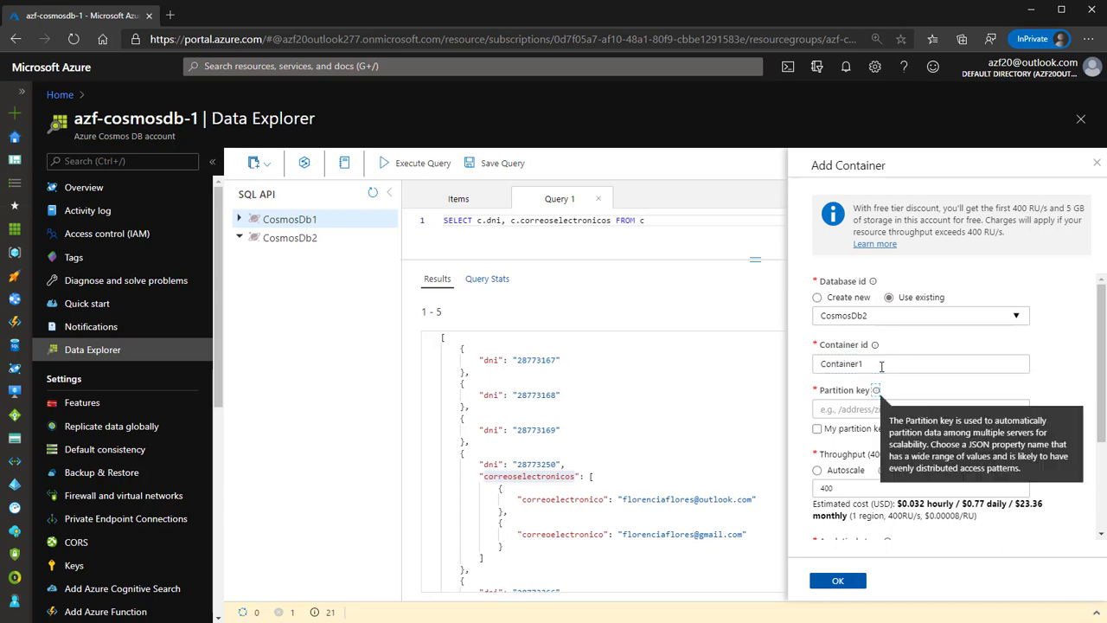
{"action": "left_click", "coordinate": [850, 411]}
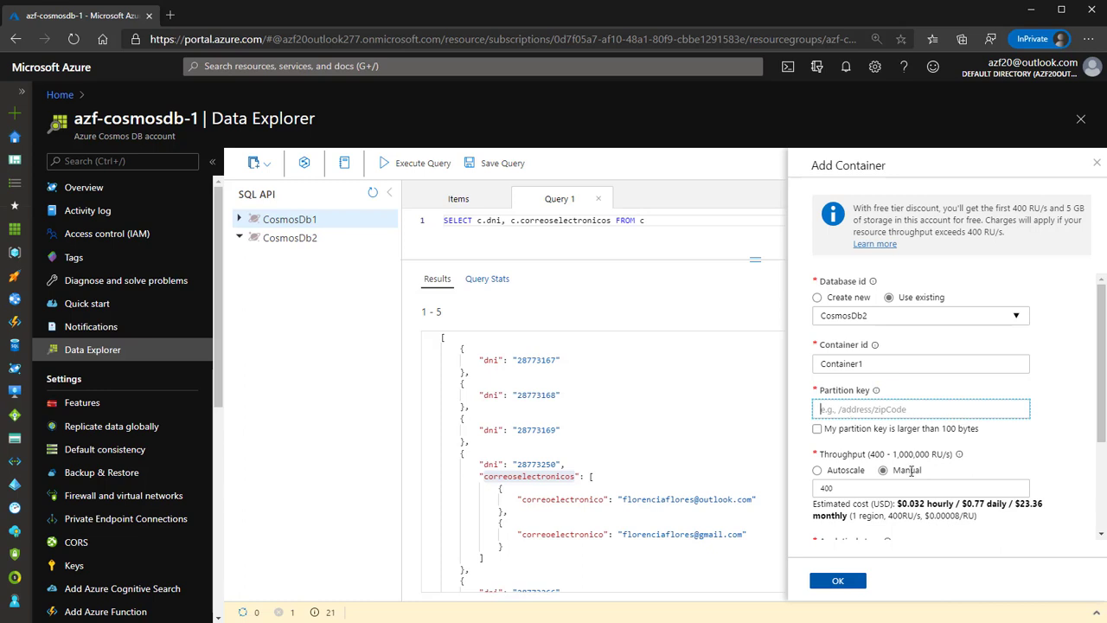
{"action": "type", "text": "/id"}
{"action": "key", "text": "BackSpace"}
{"action": "type", "text": "partitionid"}
{"action": "key", "text": "Tab"}
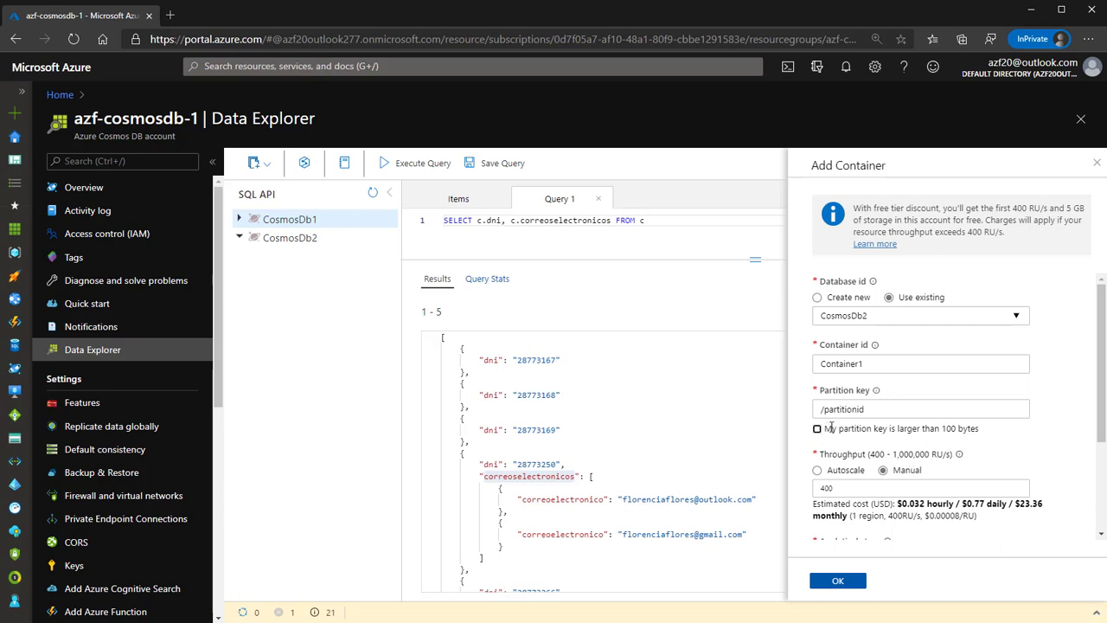
{"action": "scroll", "coordinate": [955, 426], "scroll_direction": "down", "scroll_amount": 3}
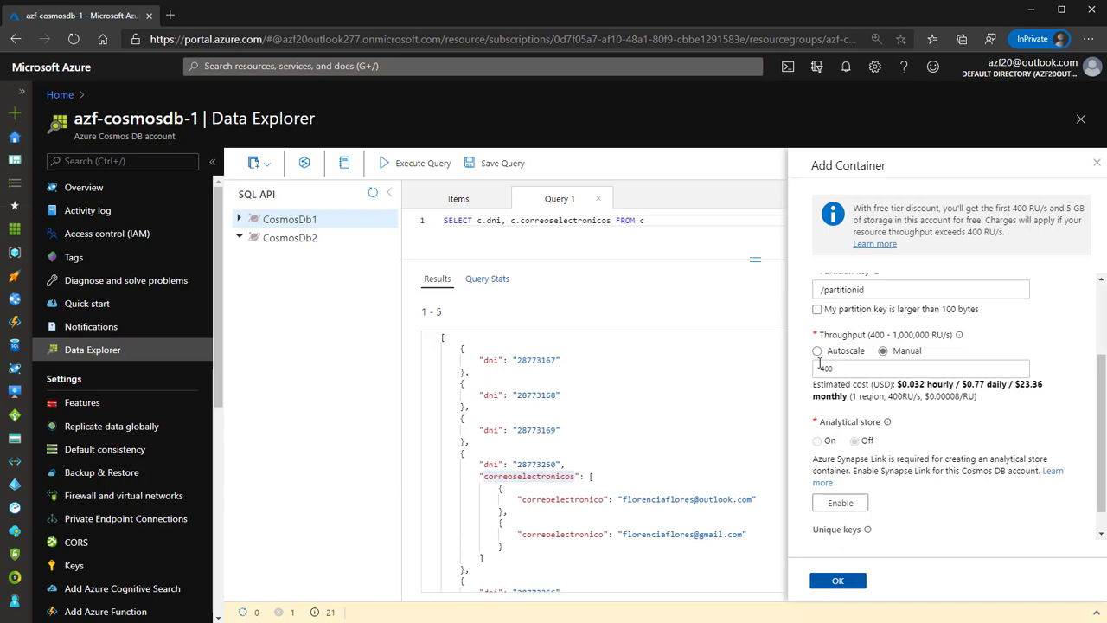
Try Autoscale, return to Manual throughput at 400 RU/s, and confirm Container1 with OK.
{"action": "left_click", "coordinate": [856, 373]}
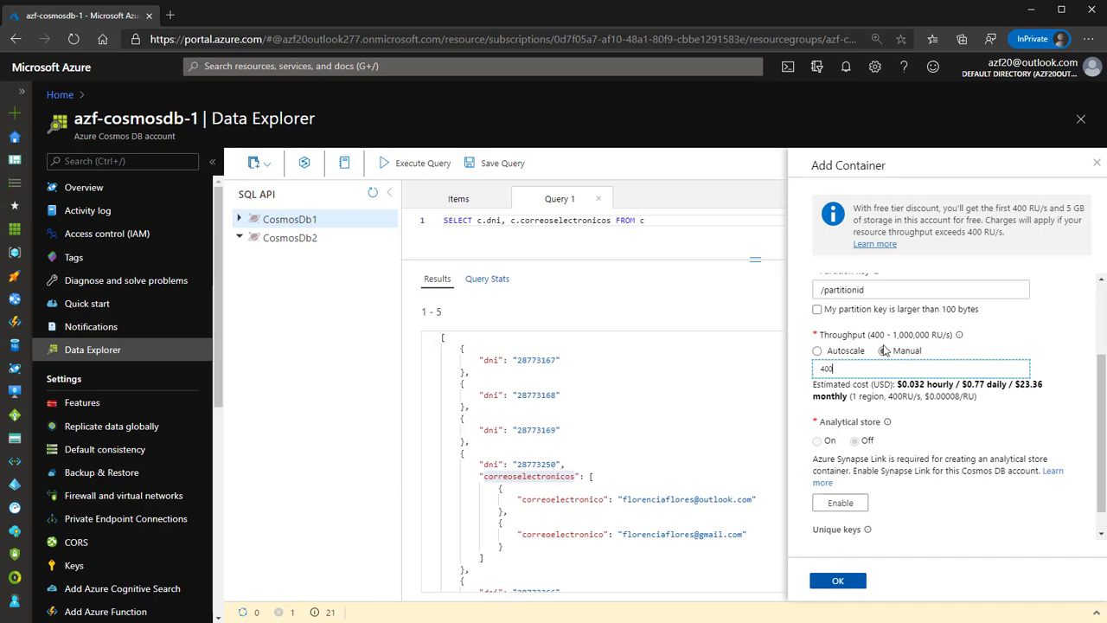
{"action": "left_click", "coordinate": [817, 351]}
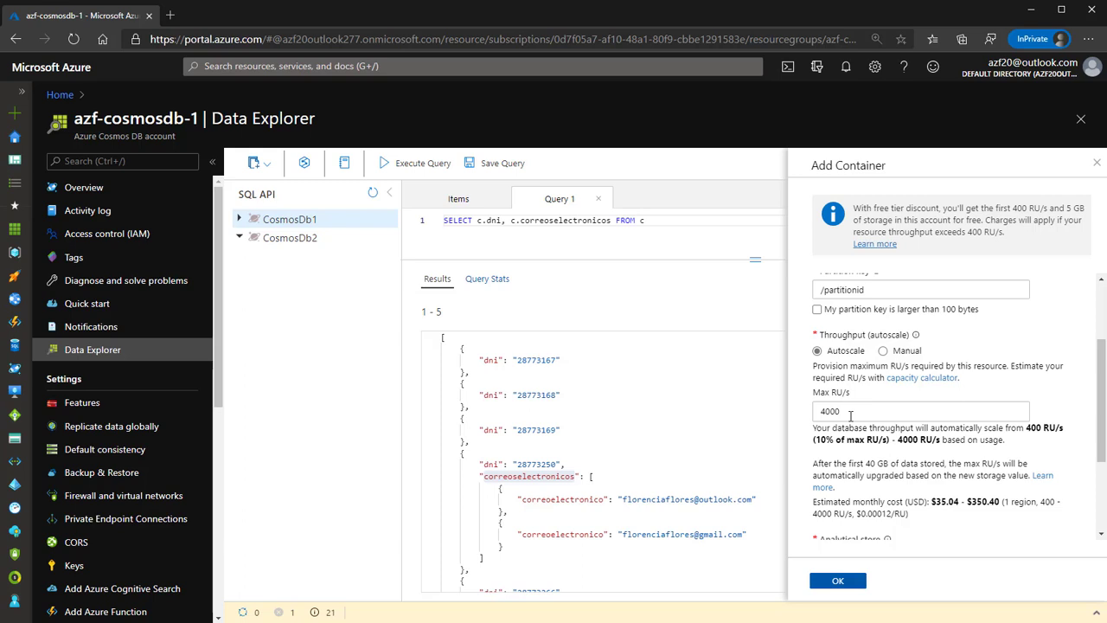
{"action": "left_click", "coordinate": [882, 350]}
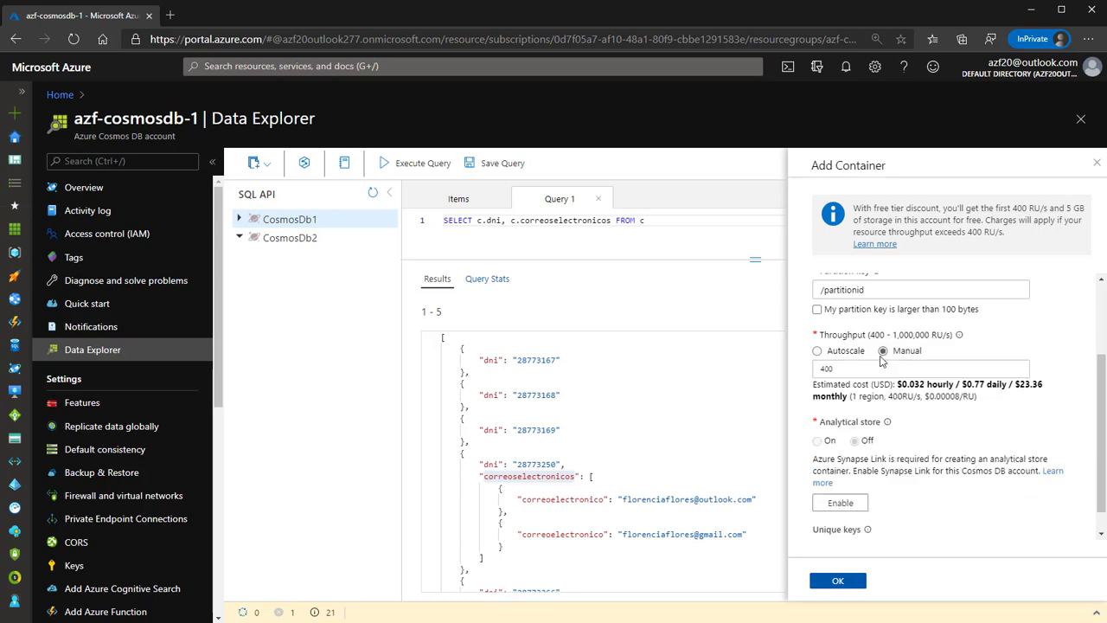
{"action": "scroll", "coordinate": [859, 526], "scroll_direction": "down", "scroll_amount": 1}
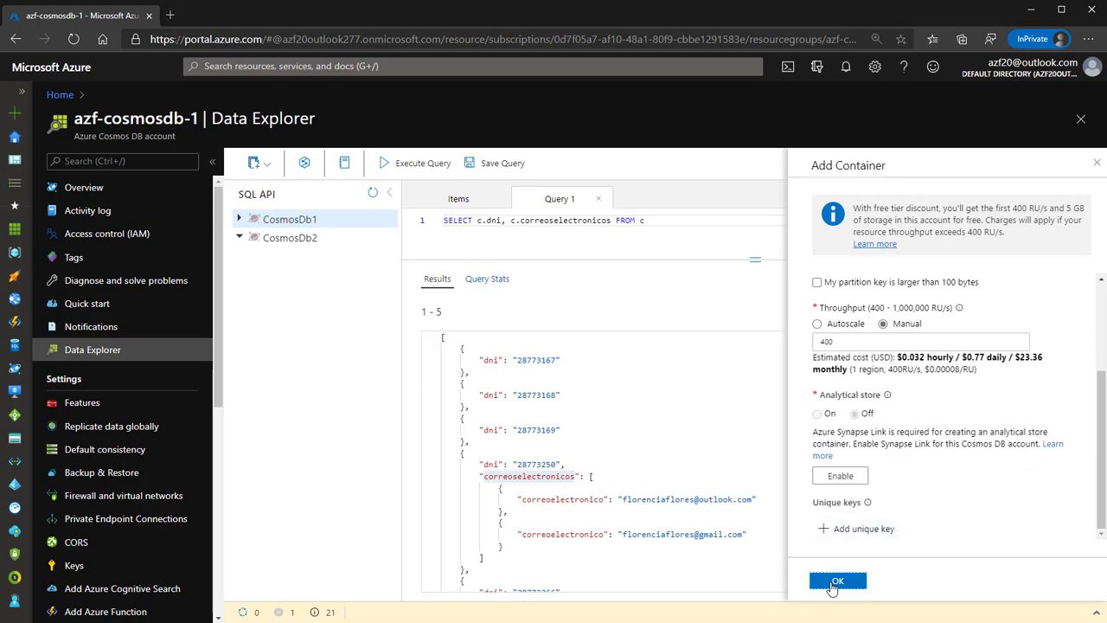
{"action": "left_click", "coordinate": [832, 585]}
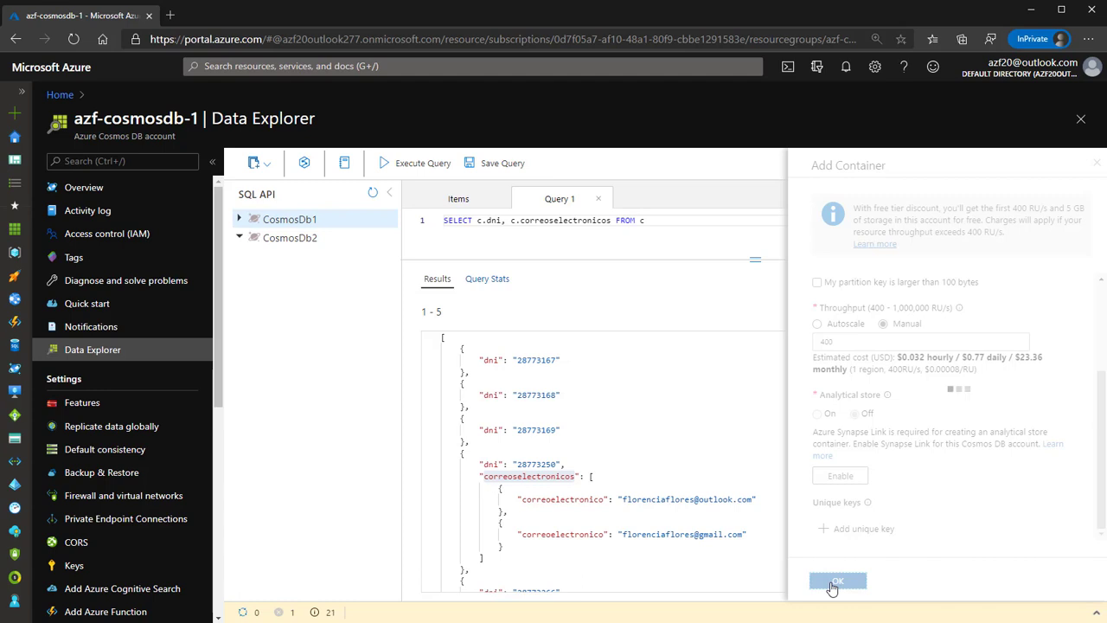